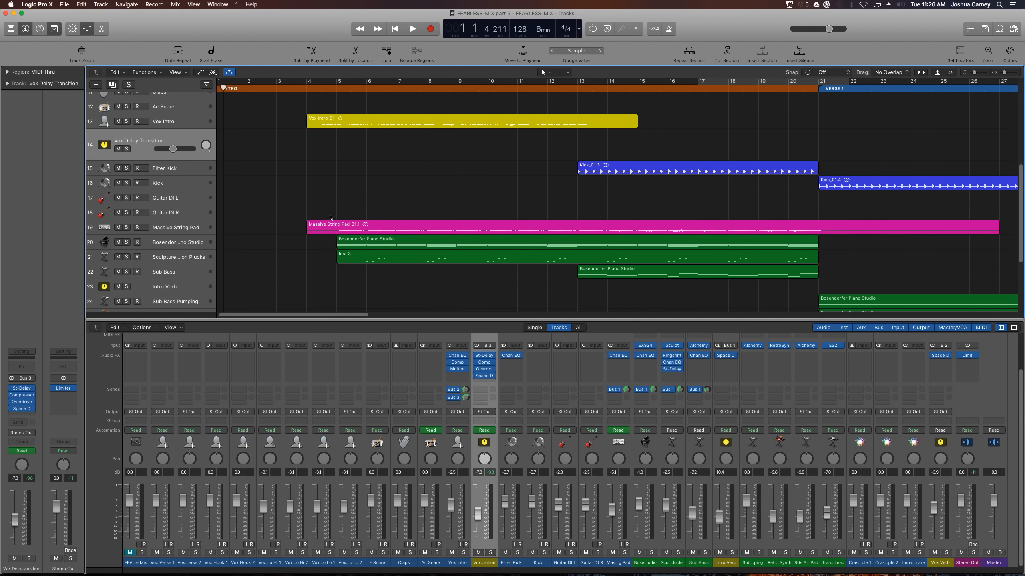
Add an Exciter after the Space Designer on the Intro Verb channel and raise its harmonics to 30.4%
{"action": "mouse_move", "coordinate": [725, 359]}
{"action": "left_click", "coordinate": [728, 369]}
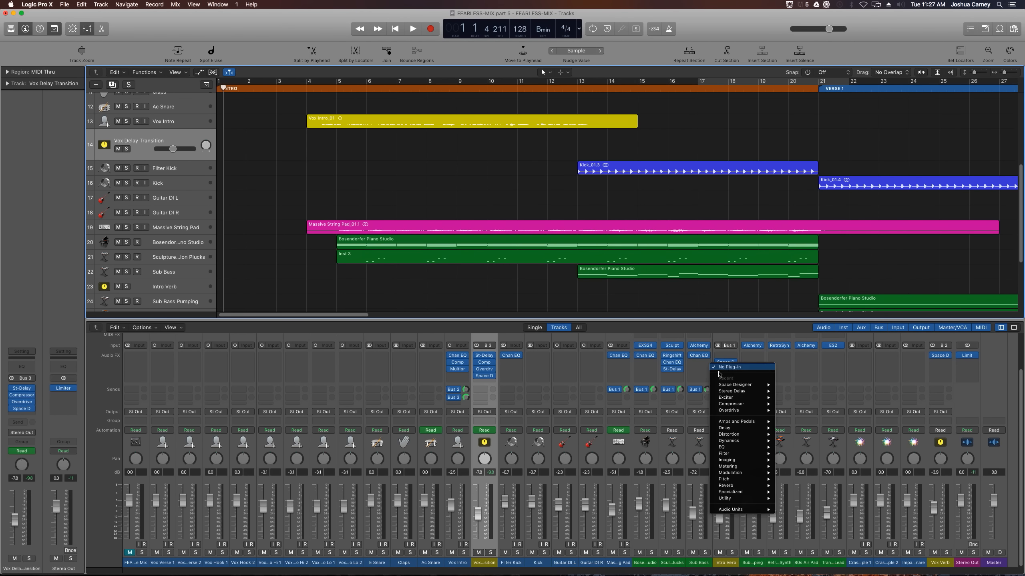
{"action": "mouse_move", "coordinate": [735, 493]}
{"action": "mouse_move", "coordinate": [801, 492]}
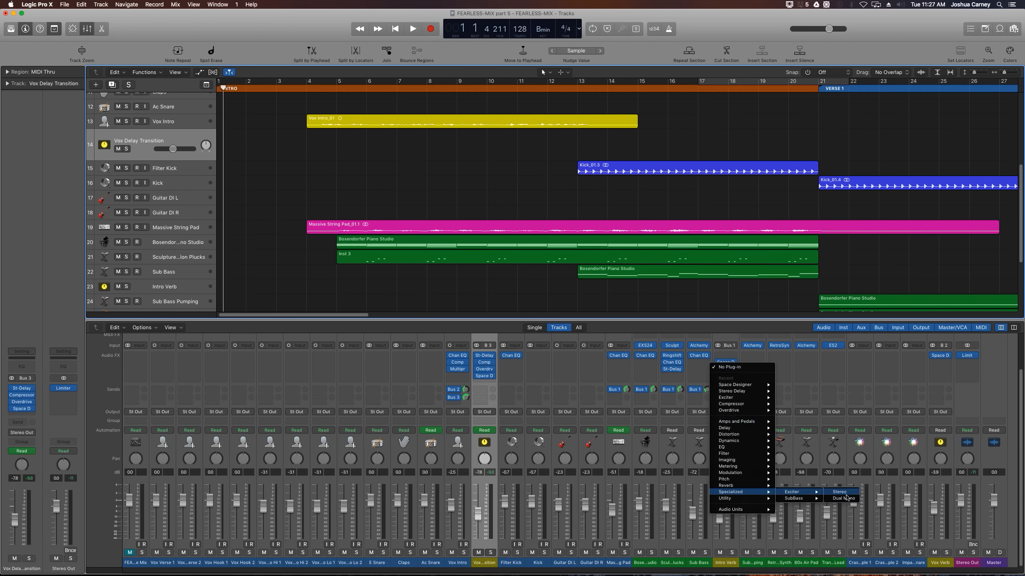
{"action": "left_click", "coordinate": [847, 497]}
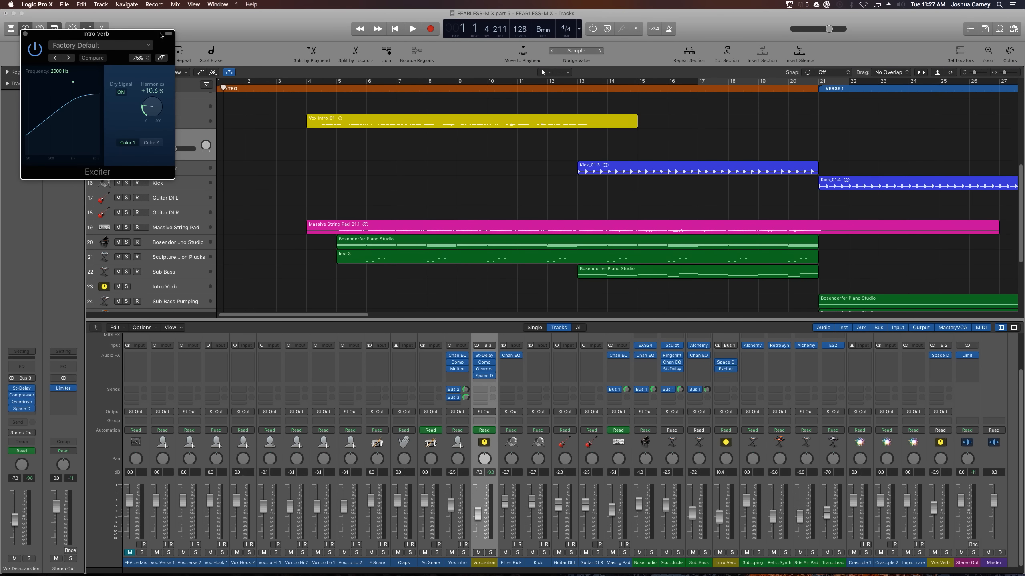
{"action": "left_click_drag", "start_coordinate": [146, 36], "coordinate": [374, 297]}
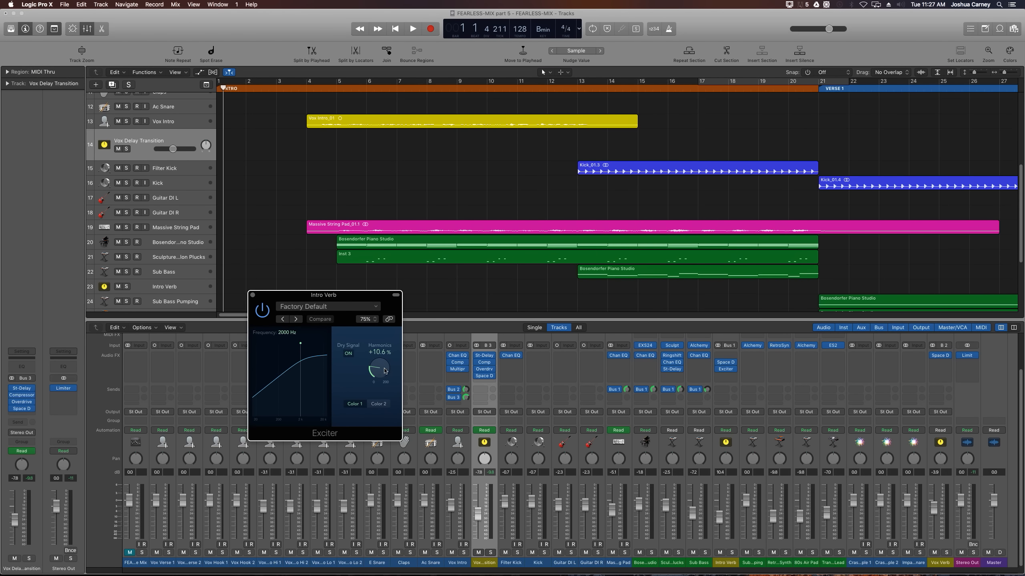
{"action": "left_click_drag", "start_coordinate": [384, 371], "coordinate": [390, 350]}
{"action": "left_click", "coordinate": [255, 298]}
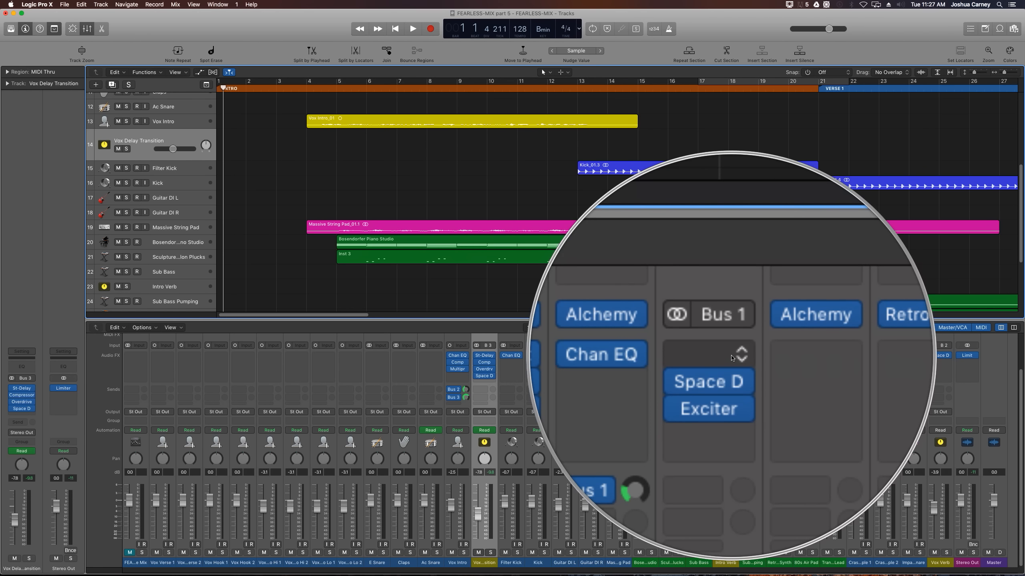
Insert a Stereo Delay above the Space Designer on the Intro Verb channel and place its window in clear view
{"action": "left_click", "coordinate": [732, 356]}
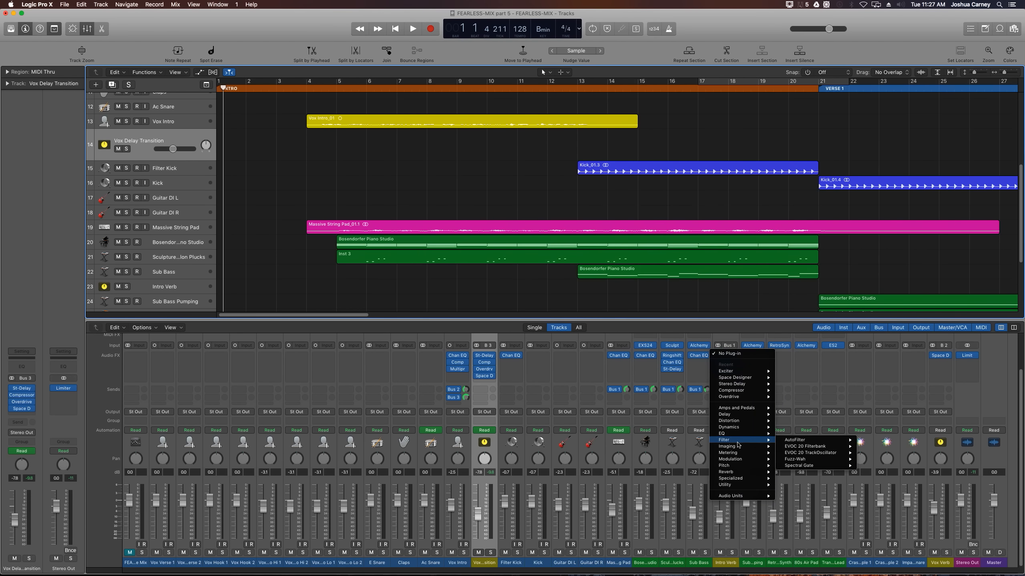
{"action": "mouse_move", "coordinate": [742, 416]}
{"action": "mouse_move", "coordinate": [803, 421]}
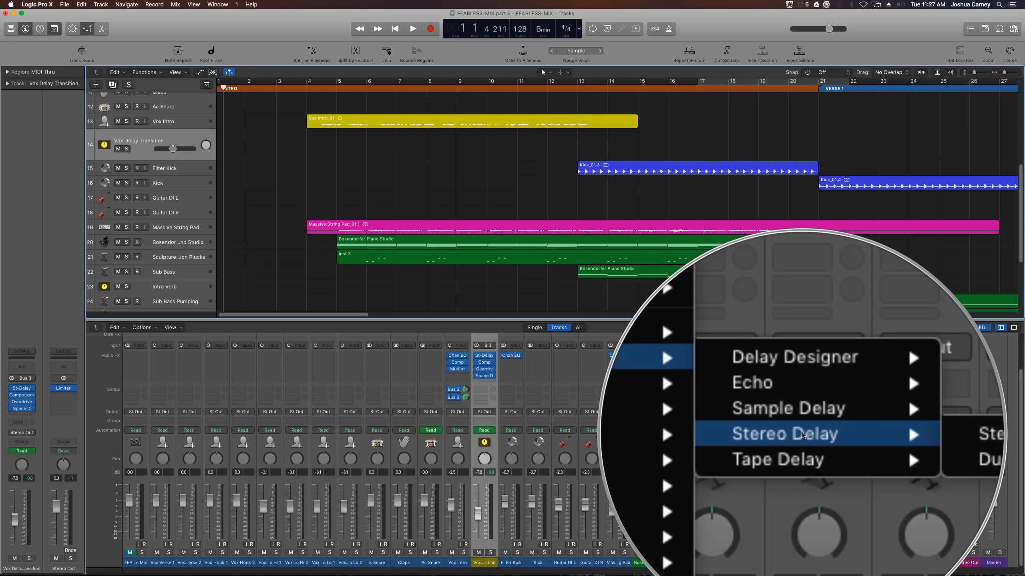
{"action": "left_click", "coordinate": [847, 435]}
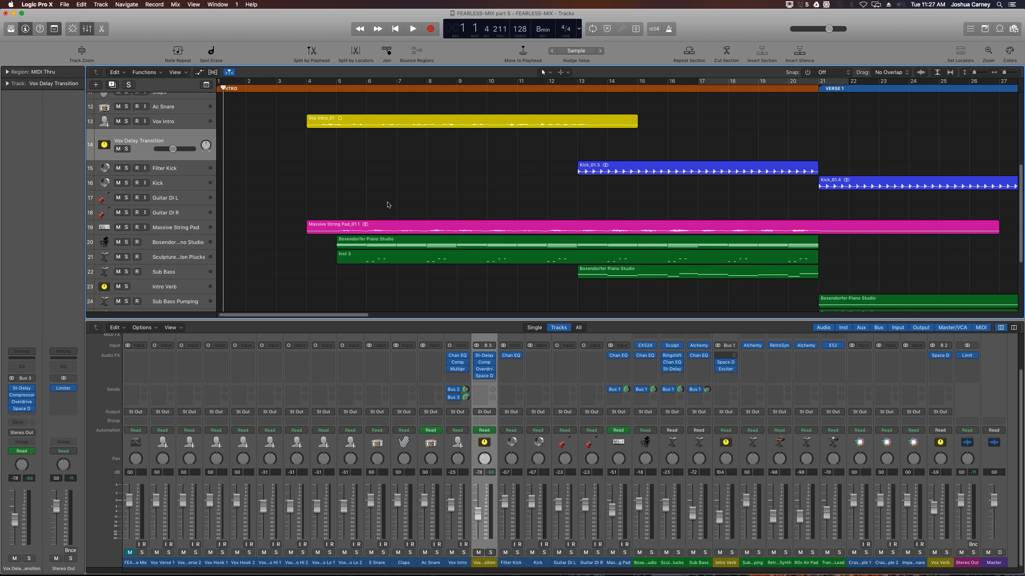
{"action": "left_click_drag", "start_coordinate": [240, 40], "coordinate": [293, 168]}
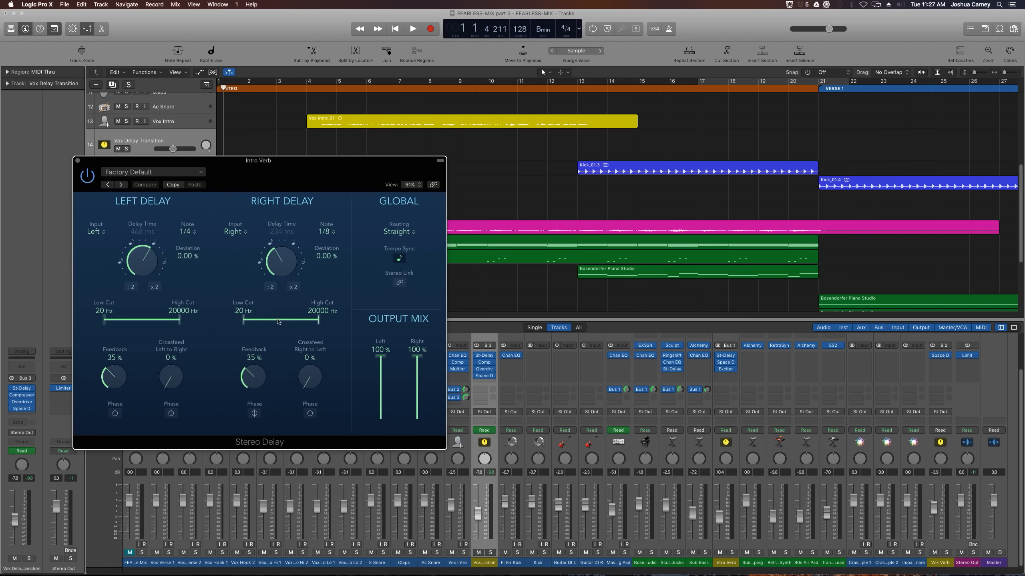
Set the Stereo Delay's left cuts to 64 and 5300 Hz, right cuts to 45 and 5300 Hz, and output mix to 22% left and 23% right
{"action": "left_click_drag", "start_coordinate": [178, 321], "coordinate": [153, 323]}
{"action": "mouse_move", "coordinate": [319, 321]}
{"action": "left_mouse_down"}
{"action": "mouse_move", "coordinate": [295, 324]}
{"action": "mouse_move", "coordinate": [312, 324]}
{"action": "left_mouse_up"}
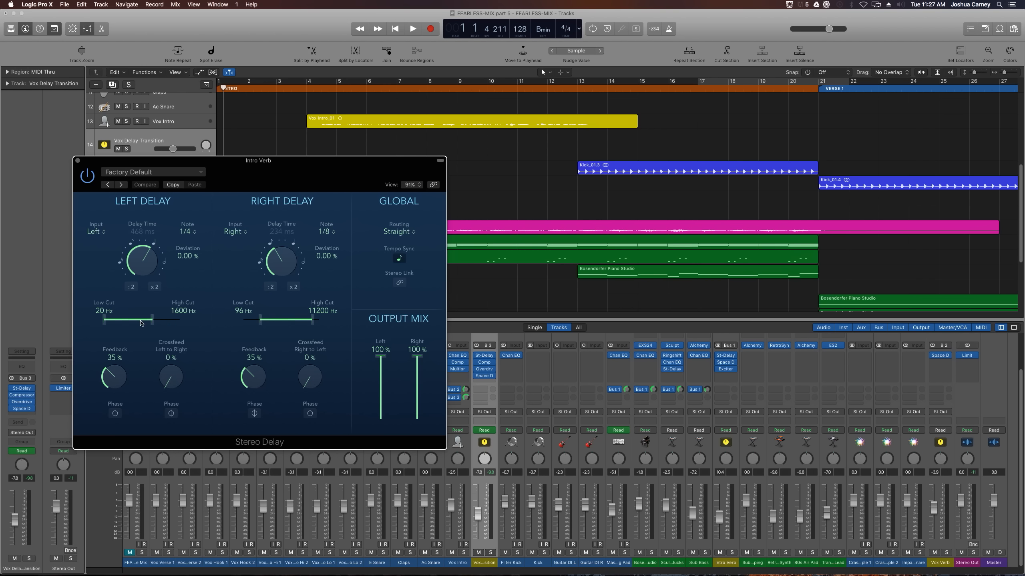
{"action": "left_click_drag", "start_coordinate": [141, 323], "coordinate": [154, 323]}
{"action": "left_click_drag", "start_coordinate": [286, 325], "coordinate": [278, 325]}
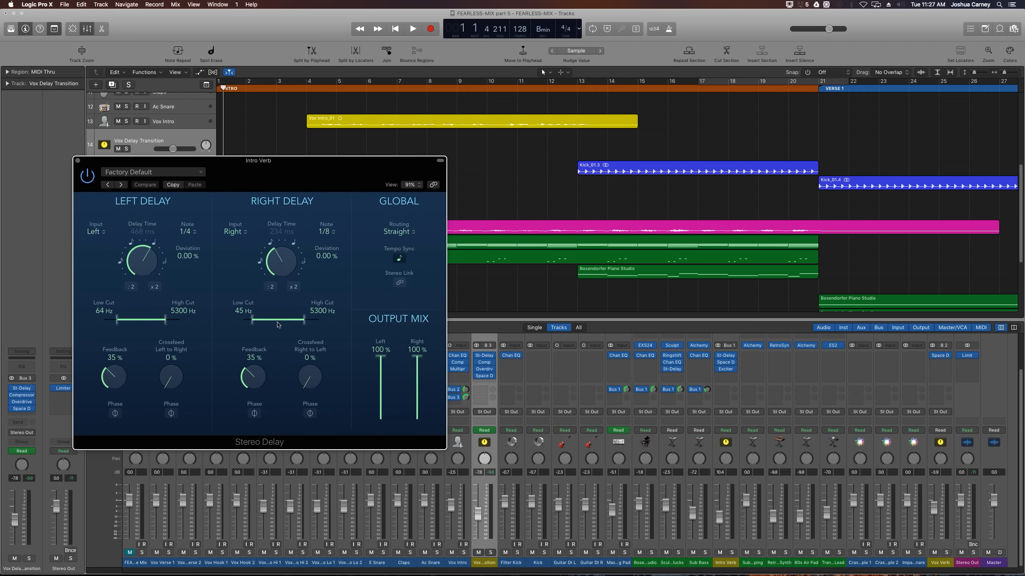
{"action": "left_click_drag", "start_coordinate": [383, 357], "coordinate": [394, 408]}
{"action": "left_click_drag", "start_coordinate": [417, 357], "coordinate": [430, 404]}
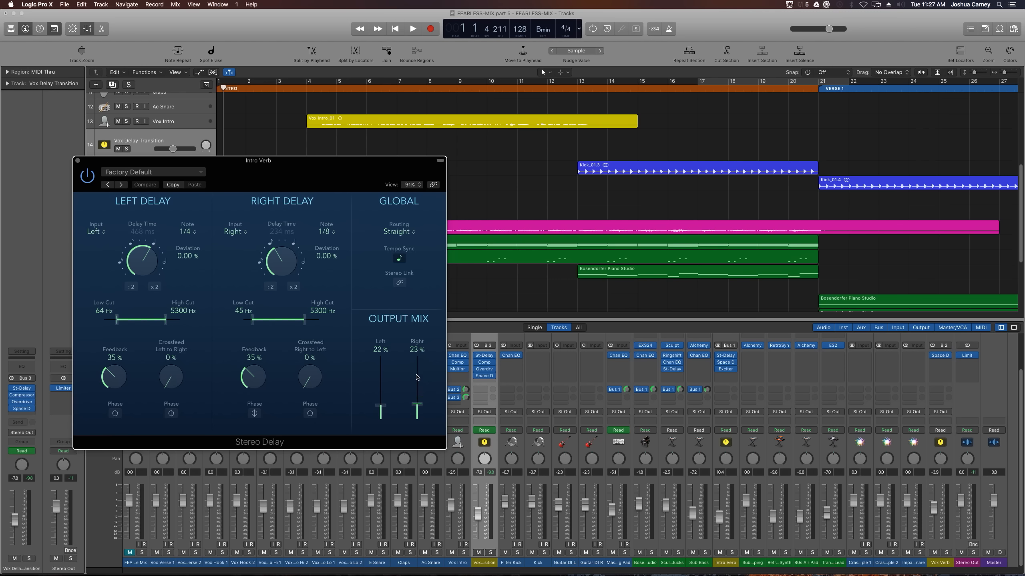
{"action": "left_click", "coordinate": [78, 160]}
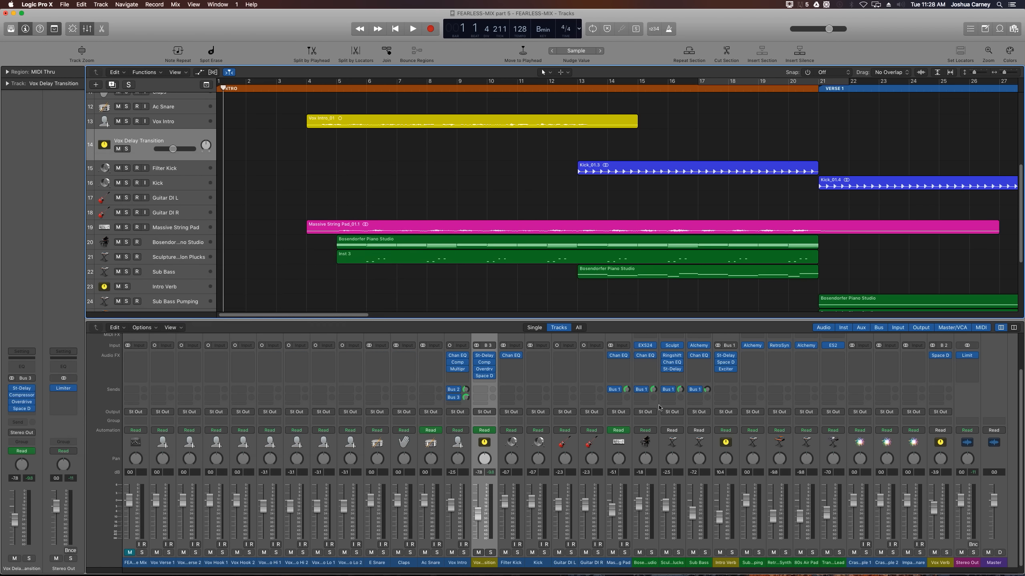
Review the Space Designer reverb settings on the Intro Verb channel
{"action": "left_click", "coordinate": [726, 363]}
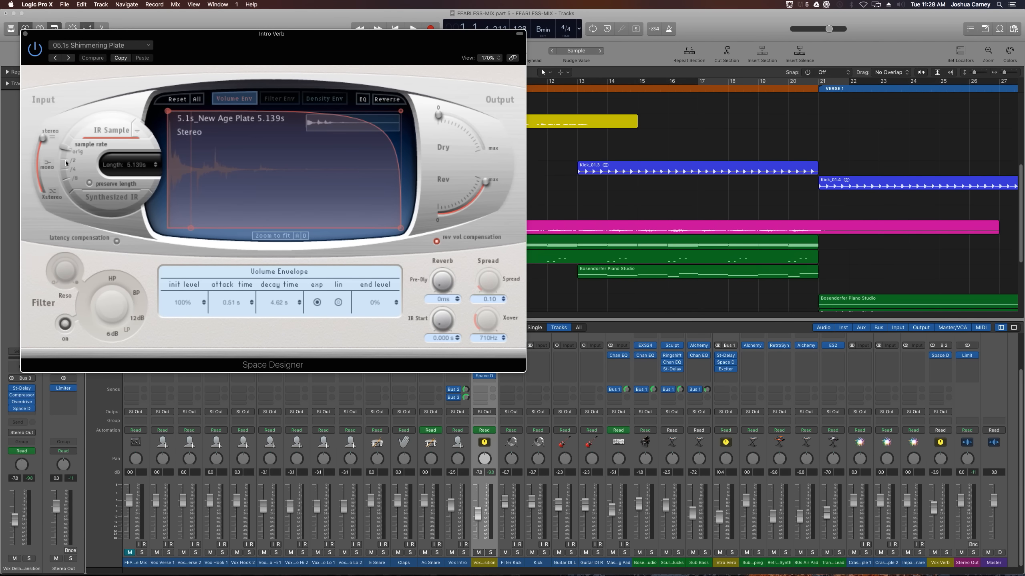
{"action": "left_click", "coordinate": [25, 34]}
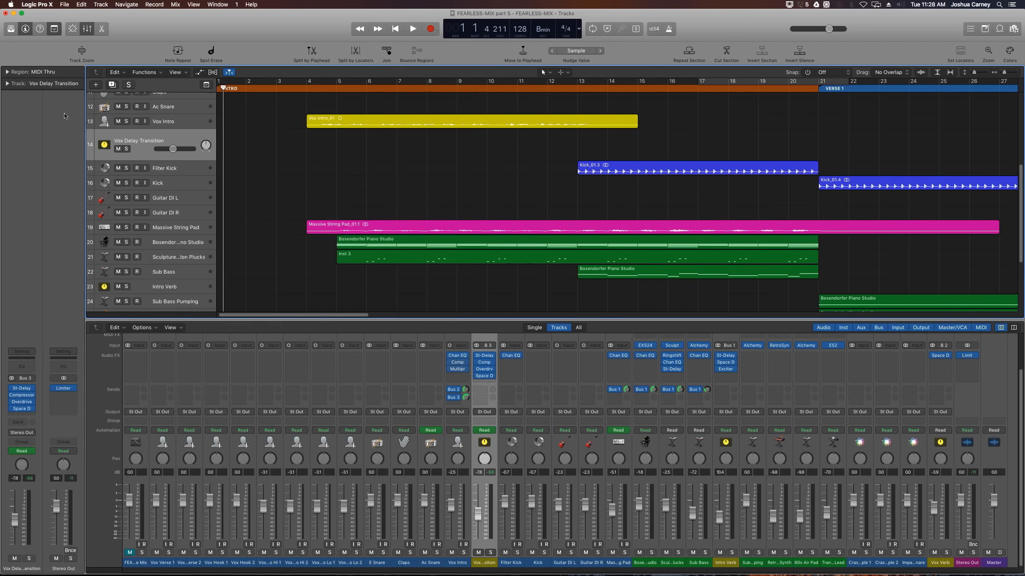
Mute the Vox Intro and Vox Delay Transition tracks and play the intro from just after bar 4
{"action": "left_click", "coordinate": [328, 88]}
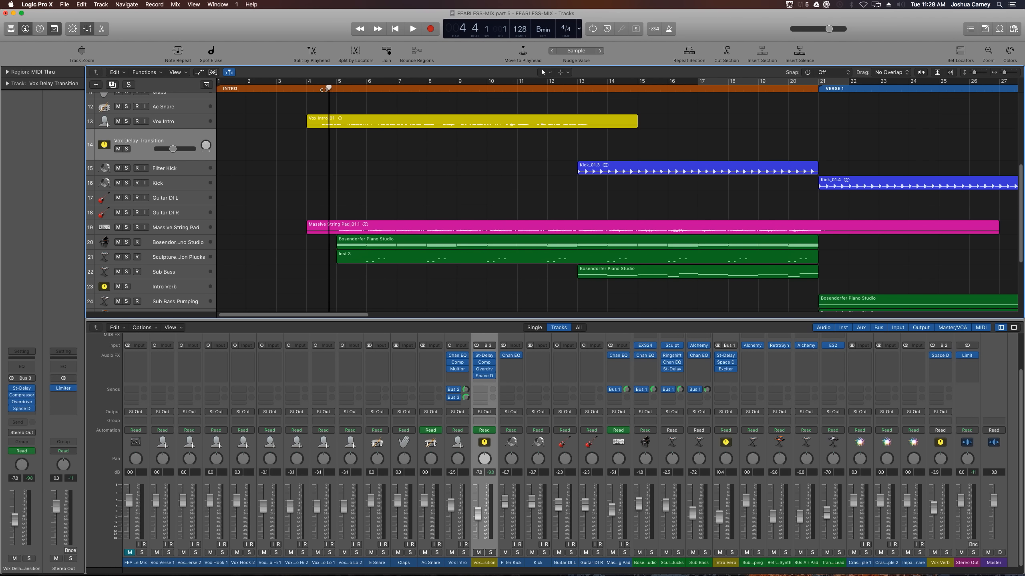
{"action": "left_click", "coordinate": [119, 121]}
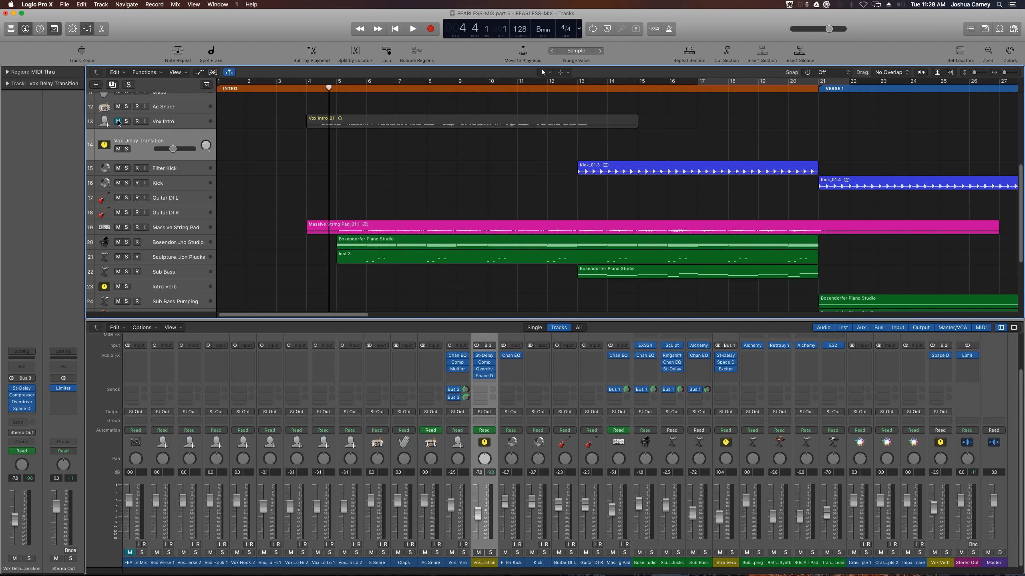
{"action": "left_click", "coordinate": [118, 149]}
{"action": "key", "text": "space"}
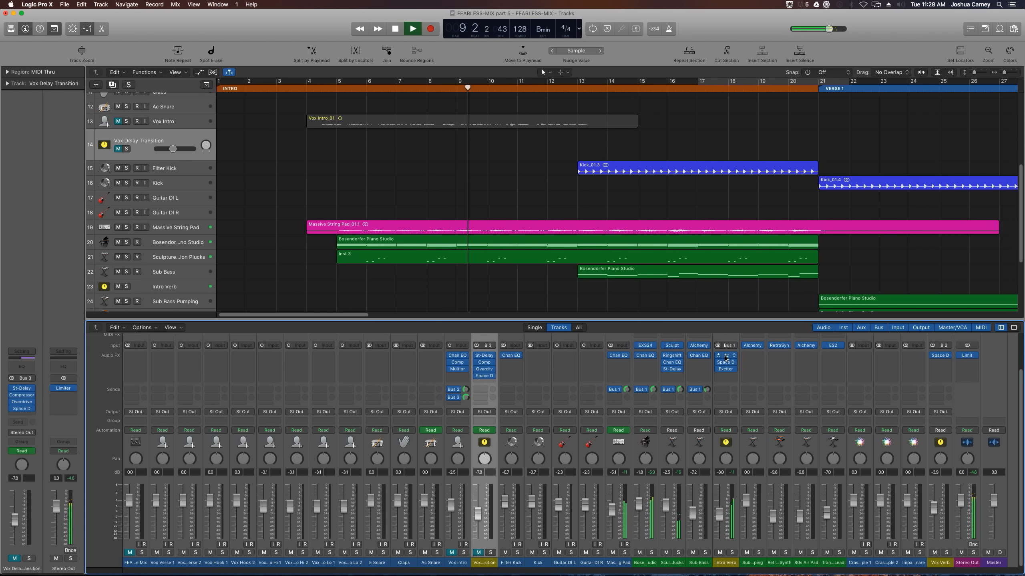
During playback, set the Intro Verb Exciter's harmonics to 38.7% and compare its Color 1 and Color 2 modes
{"action": "left_click", "coordinate": [726, 369]}
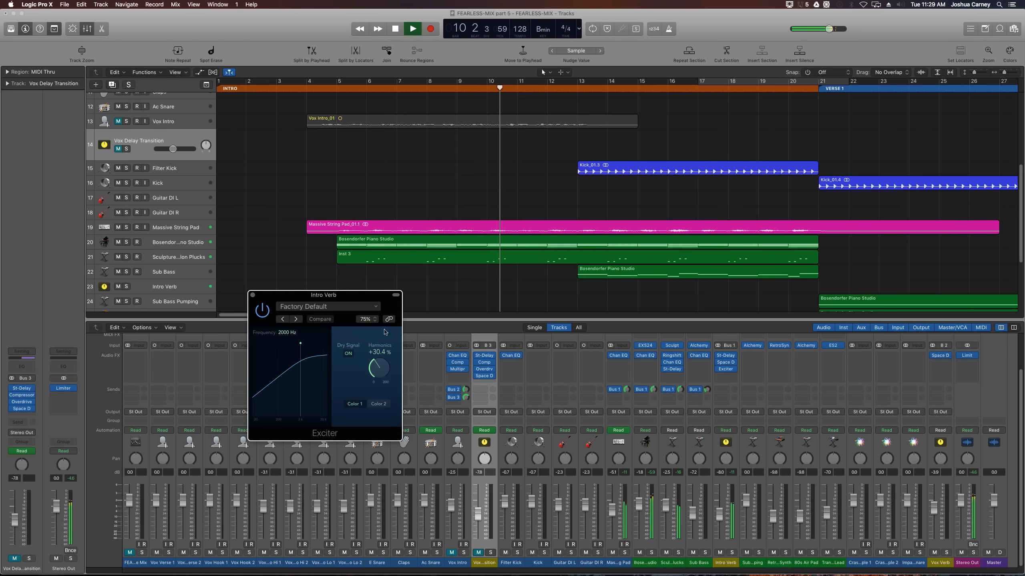
{"action": "left_click_drag", "start_coordinate": [378, 354], "coordinate": [375, 356]}
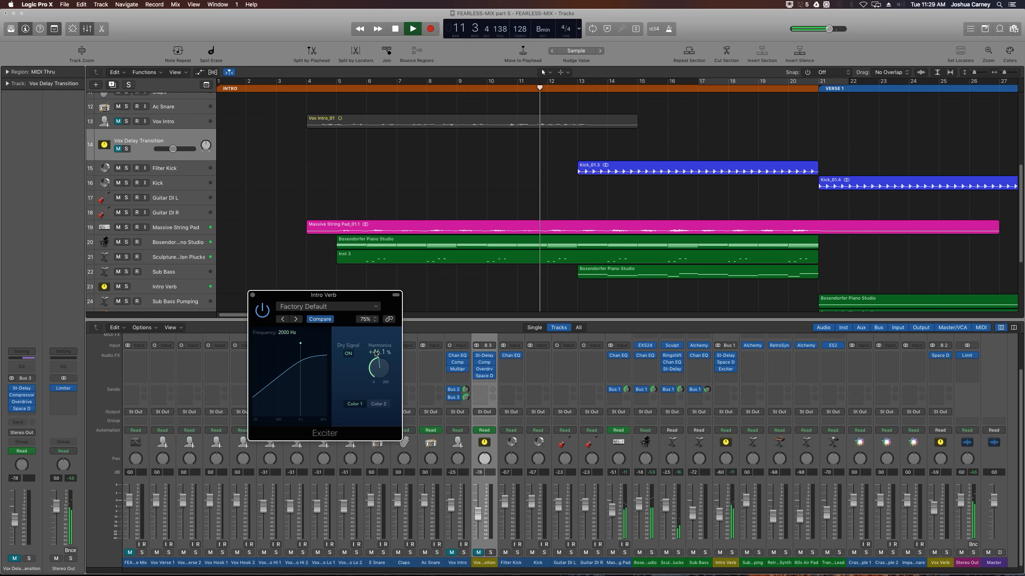
{"action": "left_click", "coordinate": [375, 404]}
{"action": "left_click", "coordinate": [354, 404]}
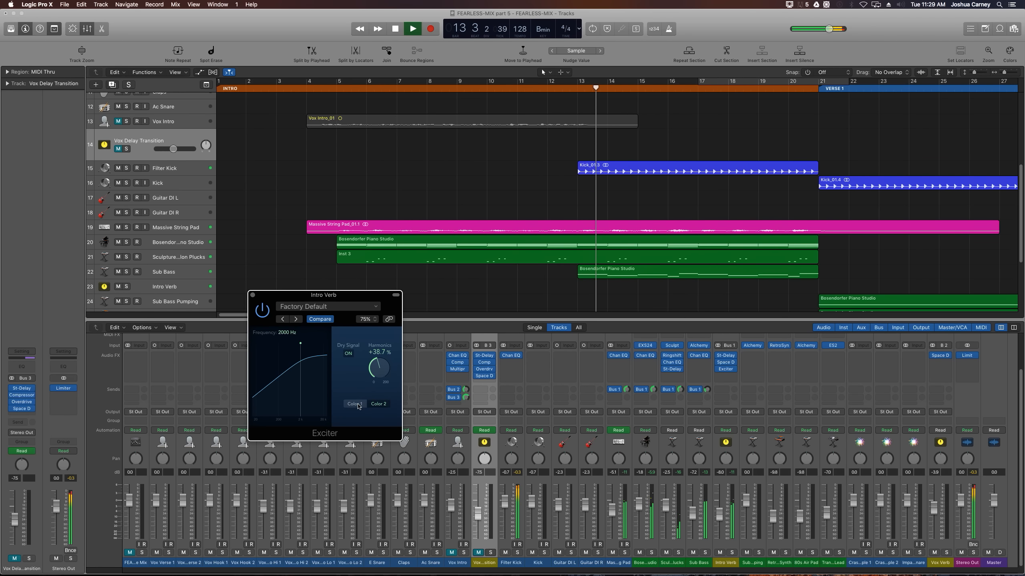
{"action": "left_click", "coordinate": [252, 295]}
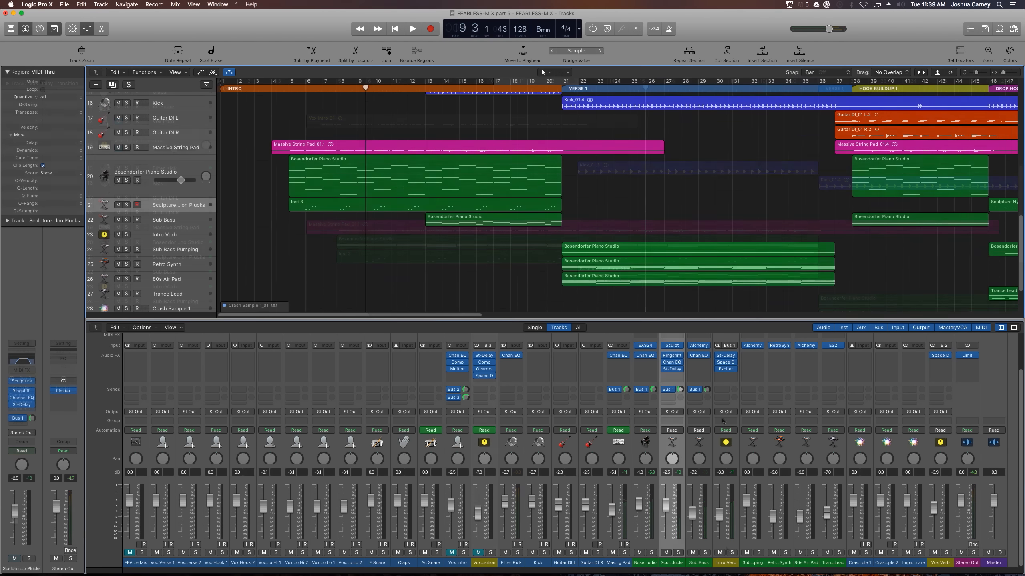
Enlarge the Bosendorfer Piano Studio track and duplicate it with the same settings
{"action": "mouse_move", "coordinate": [732, 369]}
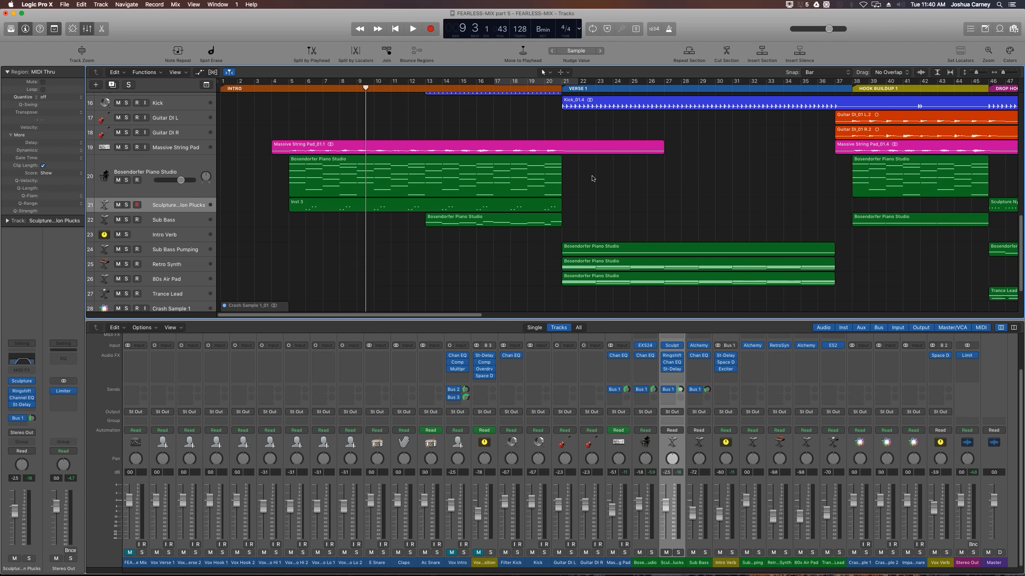
{"action": "left_click", "coordinate": [159, 169]}
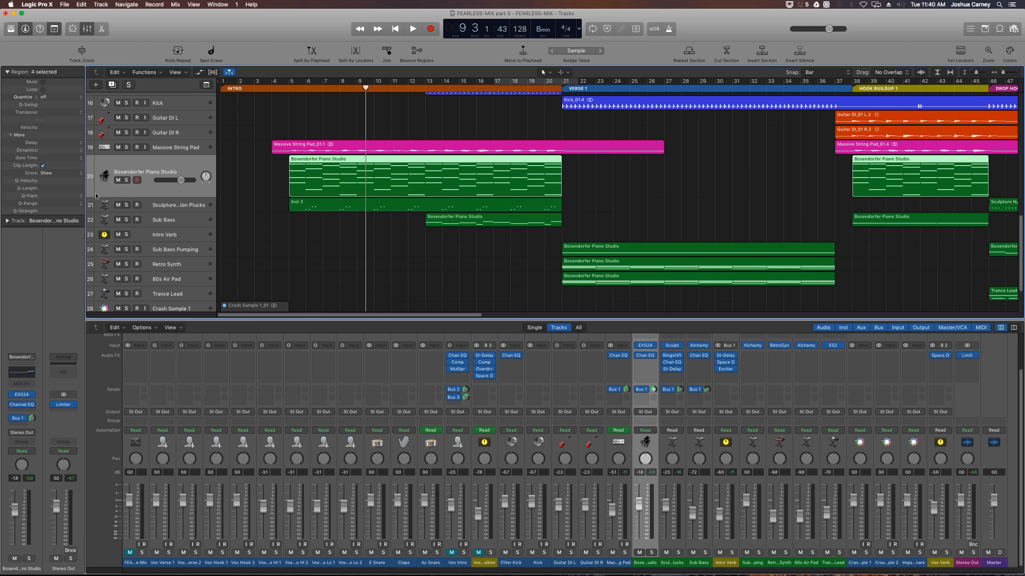
{"action": "left_click_drag", "start_coordinate": [96, 197], "coordinate": [96, 231]}
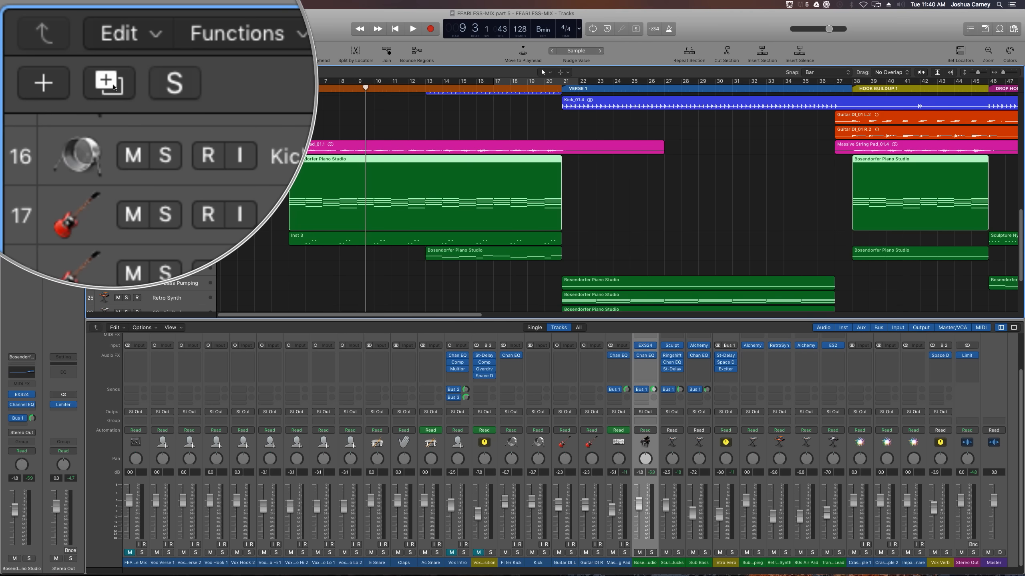
{"action": "key", "text": "super+d"}
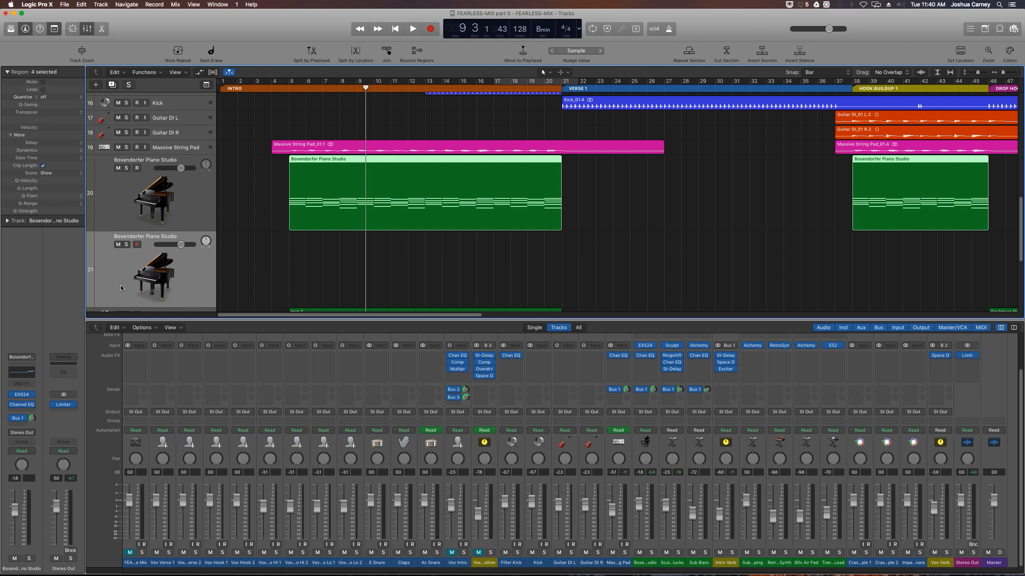
Marquee-select the intro piano region's final bar, from bar 20 to 21, and copy it onto the duplicated piano track
{"action": "left_click", "coordinate": [496, 252]}
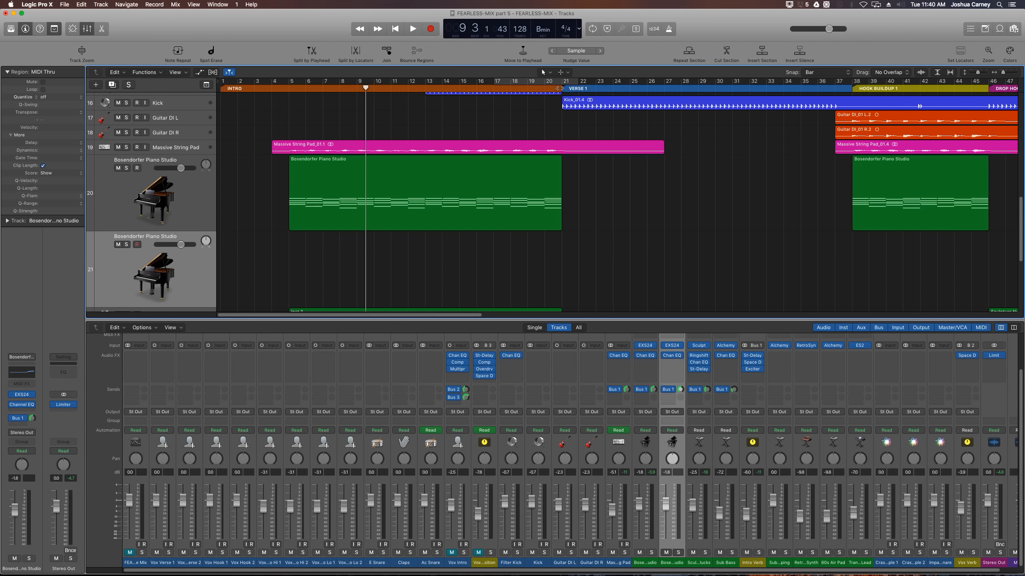
{"action": "left_click_drag", "start_coordinate": [562, 88], "coordinate": [561, 201]}
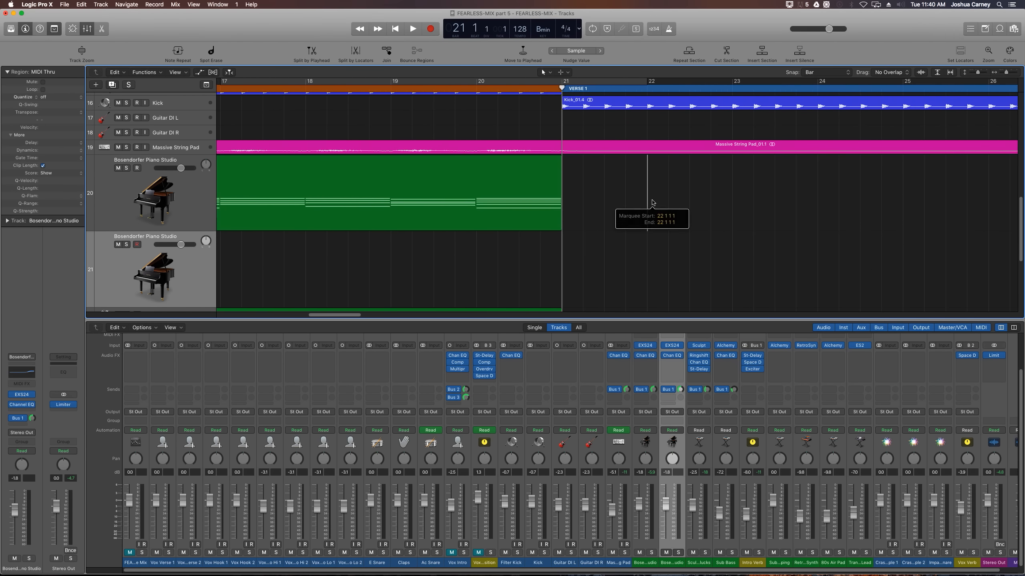
{"action": "left_click_drag", "start_coordinate": [650, 199], "coordinate": [498, 258]}
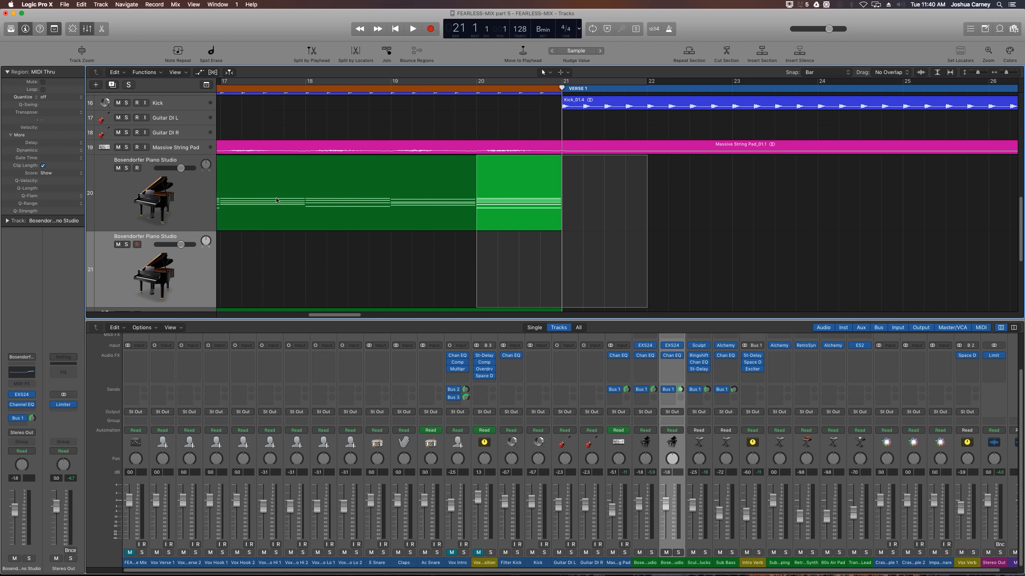
{"action": "left_click", "coordinate": [395, 272]}
{"action": "left_click_drag", "start_coordinate": [478, 203], "coordinate": [565, 214]}
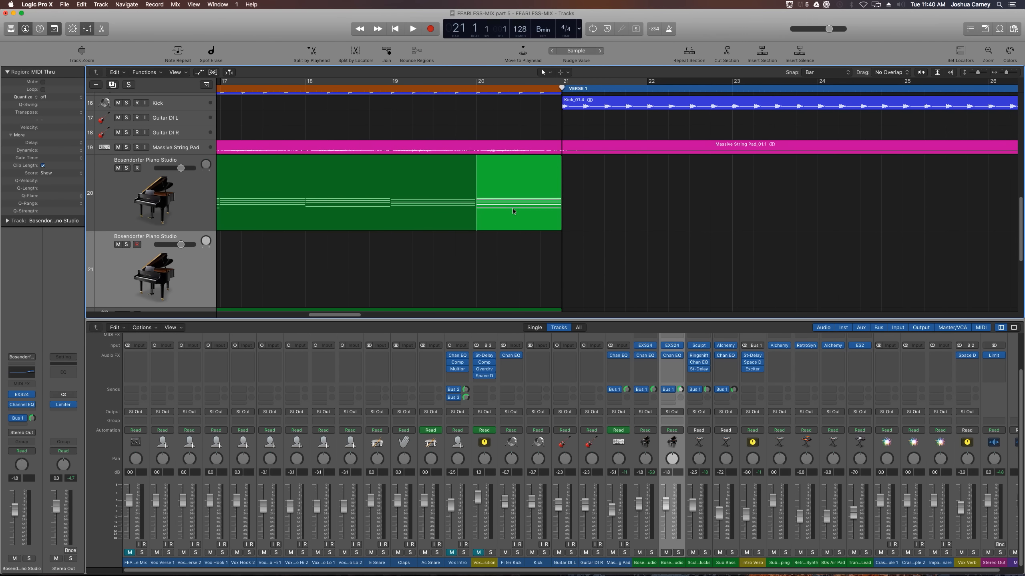
{"action": "left_click_drag", "start_coordinate": [513, 211], "coordinate": [512, 287]}
{"action": "left_click", "coordinate": [631, 224]}
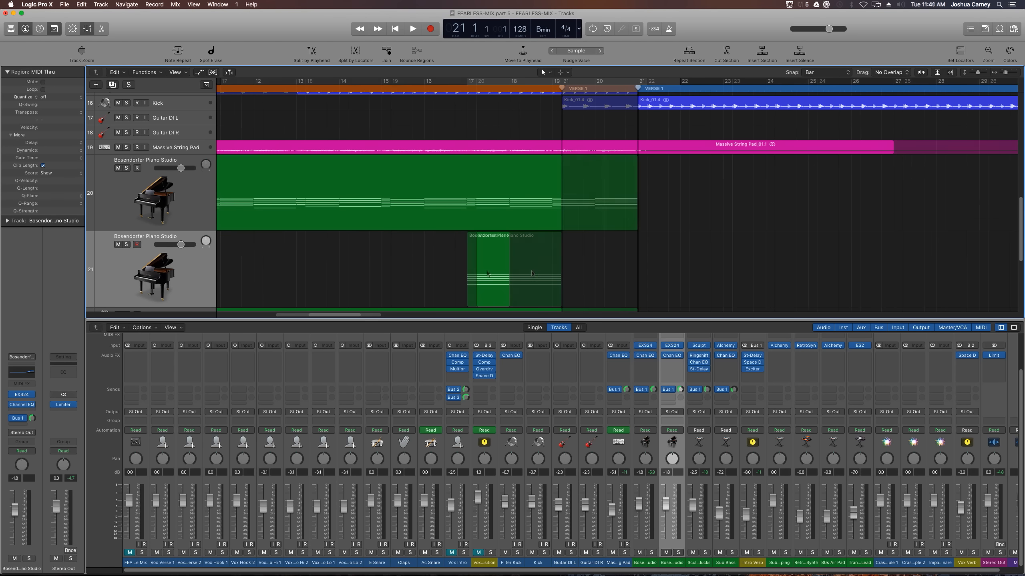
Time-stretch the one-bar piano region at bar 17 on the duplicated track so it ends at bar 21
{"action": "left_click", "coordinate": [488, 273]}
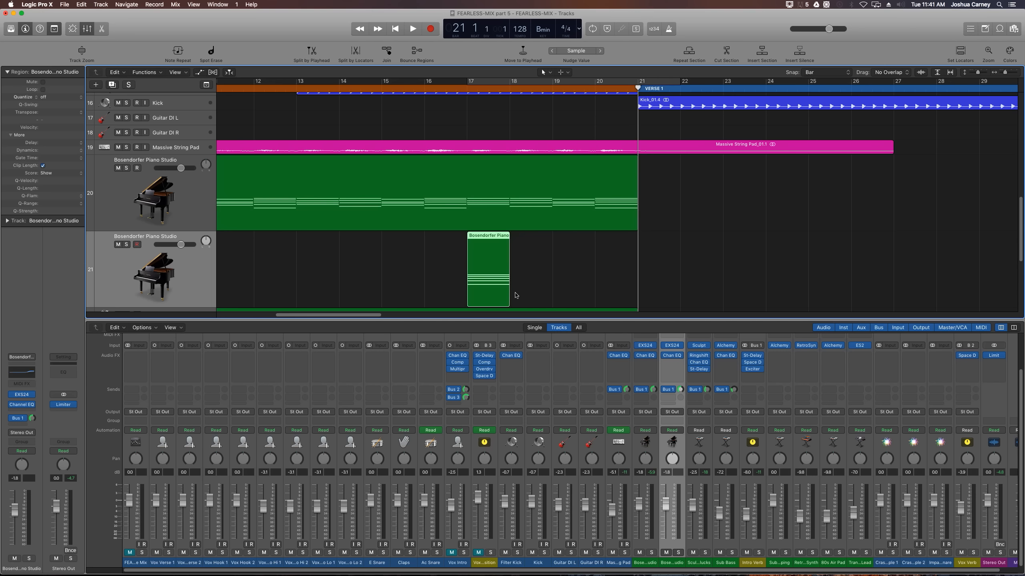
{"action": "key", "text": "super+Right"}
{"action": "key", "text": "super+Right"}
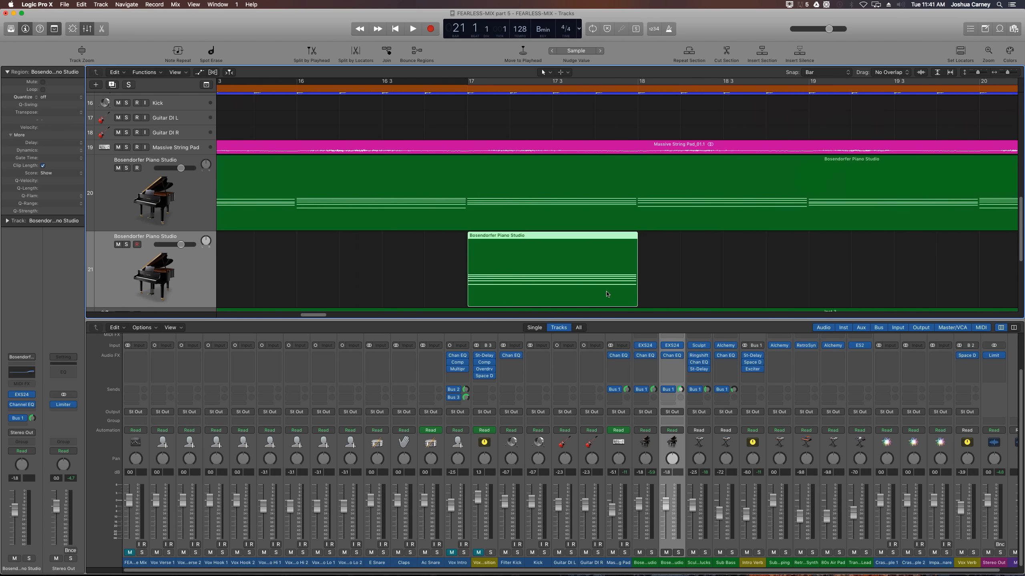
{"action": "key", "text": "super+Left"}
{"action": "key", "text": "super+Left"}
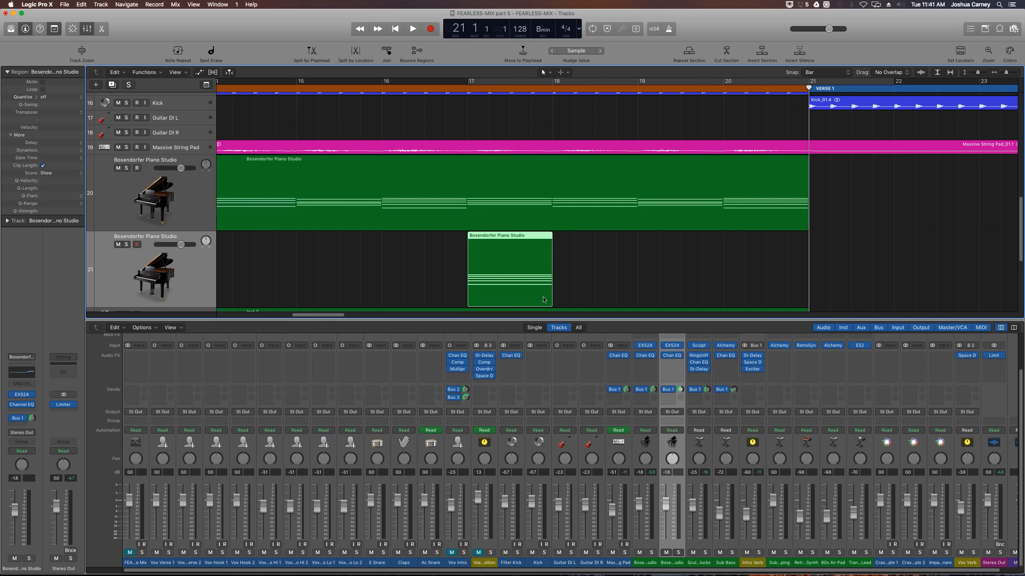
{"action": "left_click_drag", "start_coordinate": [552, 293], "coordinate": [845, 282]}
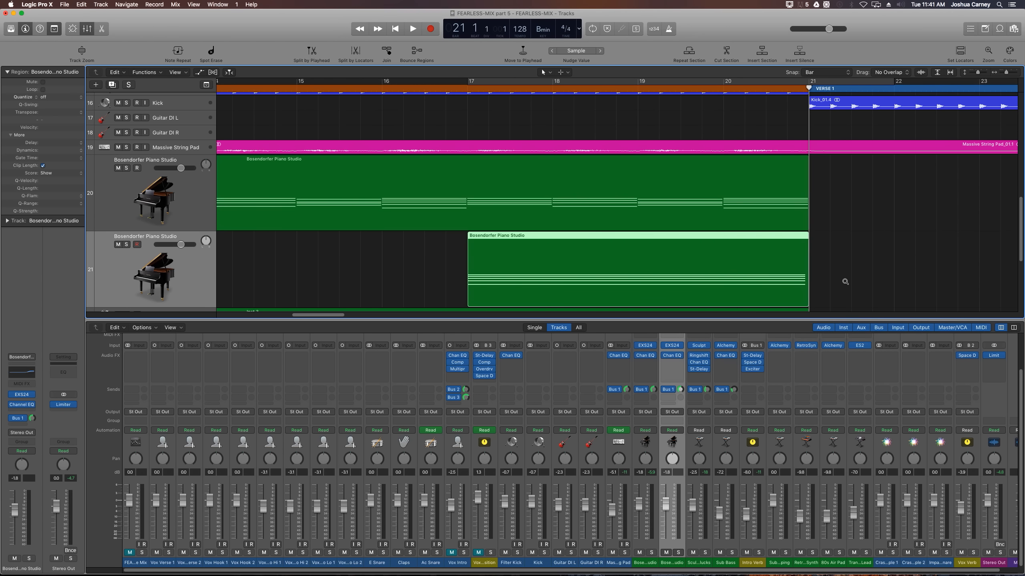
Check the stretched piano region's notes and move the region to bar 5 on the duplicated piano track
{"action": "double_click", "coordinate": [733, 283]}
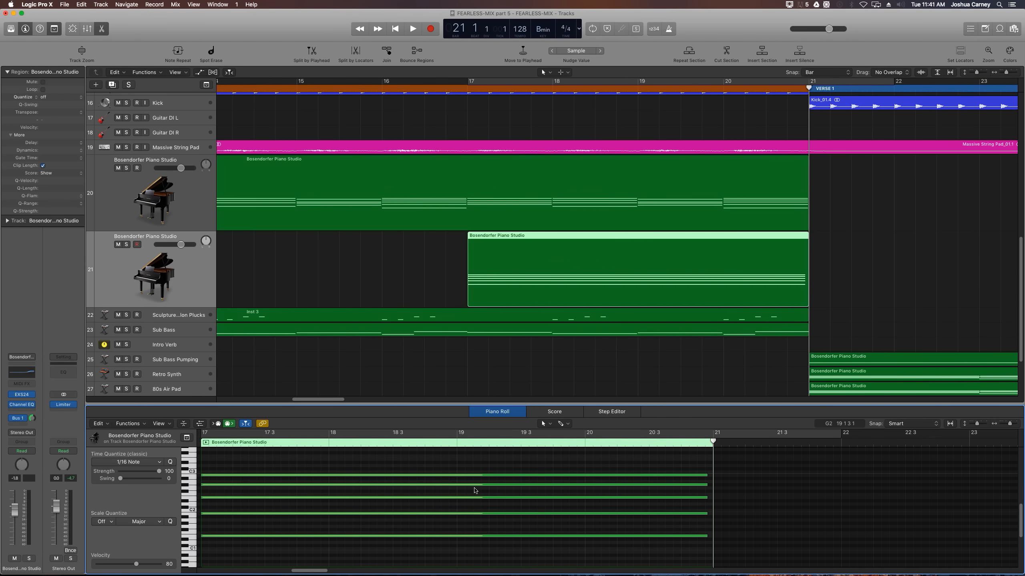
{"action": "key", "text": "e"}
{"action": "left_click", "coordinate": [406, 357]}
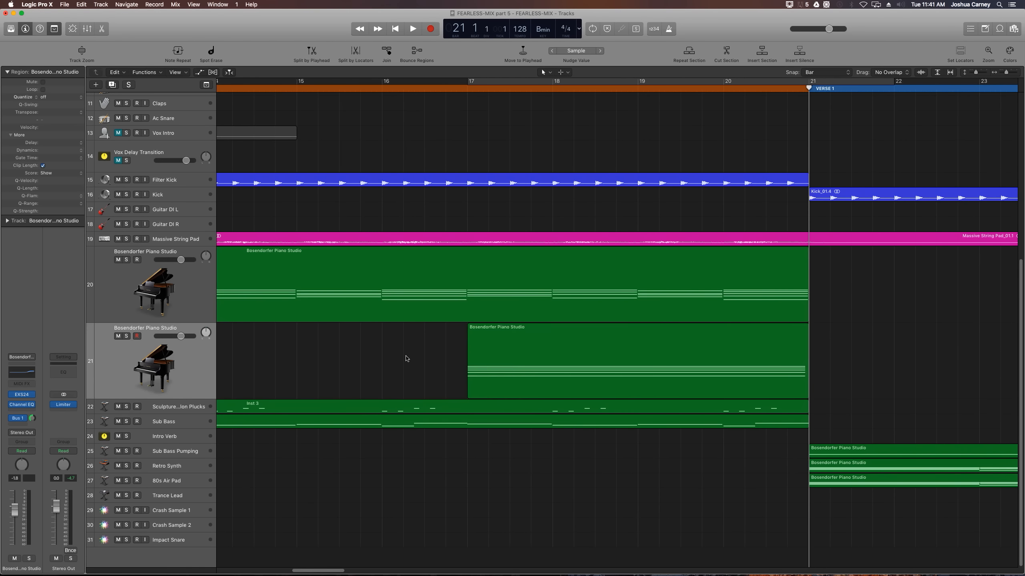
{"action": "key", "text": "z"}
{"action": "left_click_drag", "start_coordinate": [633, 353], "coordinate": [348, 362]}
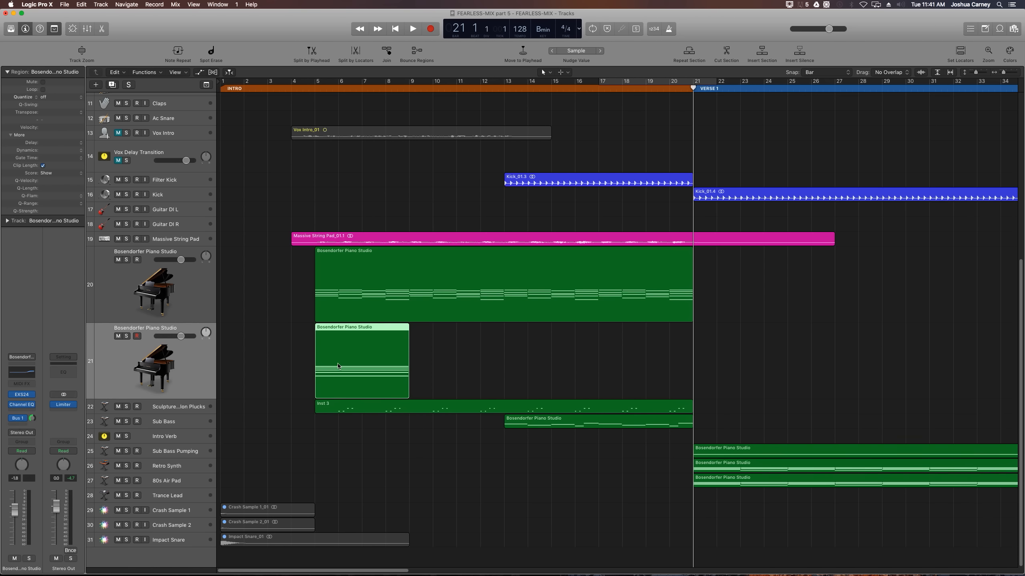
Solo the duplicated piano track and set the cycle range to its region, from bar 5 to 9
{"action": "left_click", "coordinate": [126, 337]}
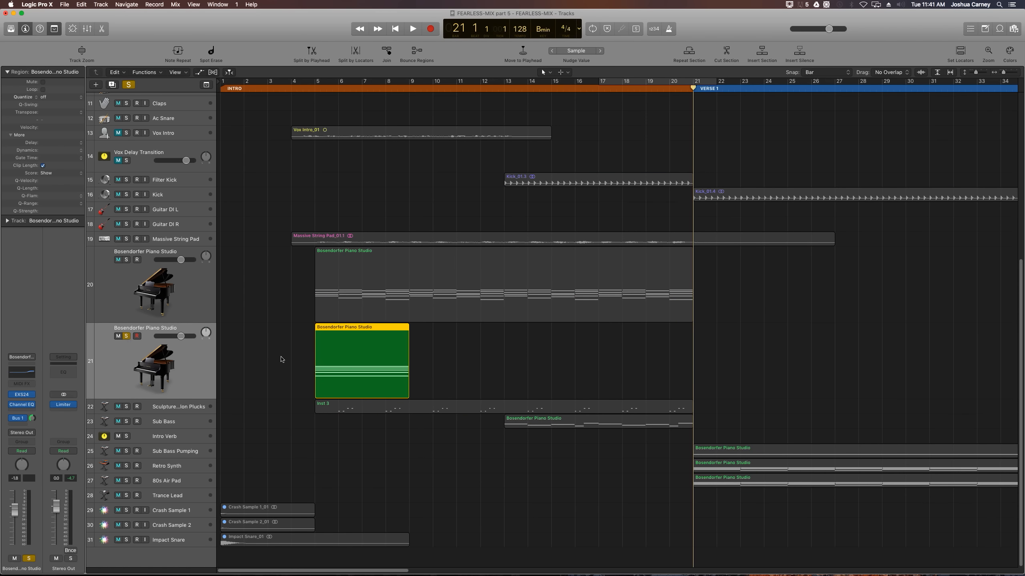
{"action": "left_click", "coordinate": [960, 56]}
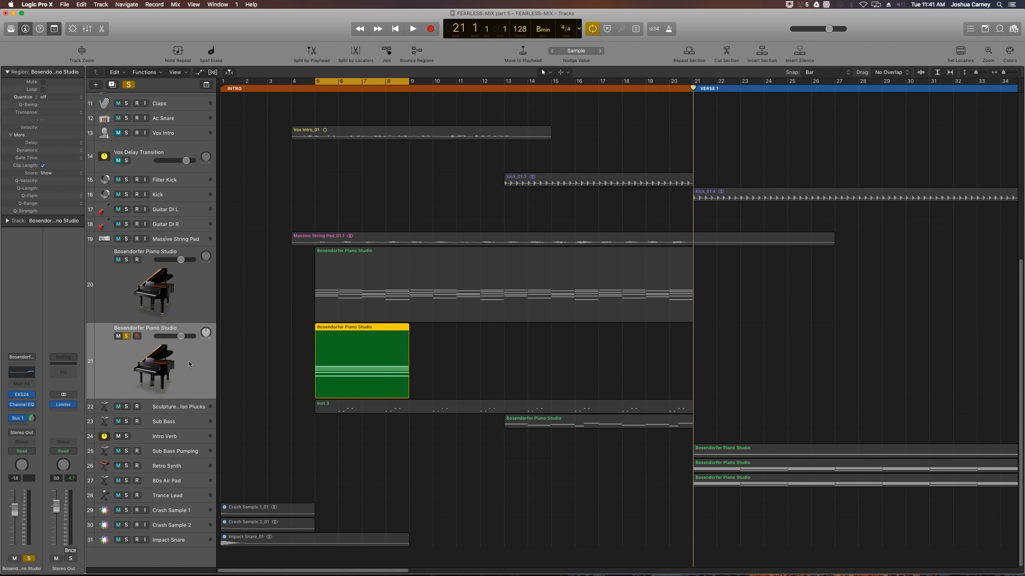
Remove the Bus 1 Intro Verb send from the duplicated piano's mixer channel
{"action": "key", "text": "x"}
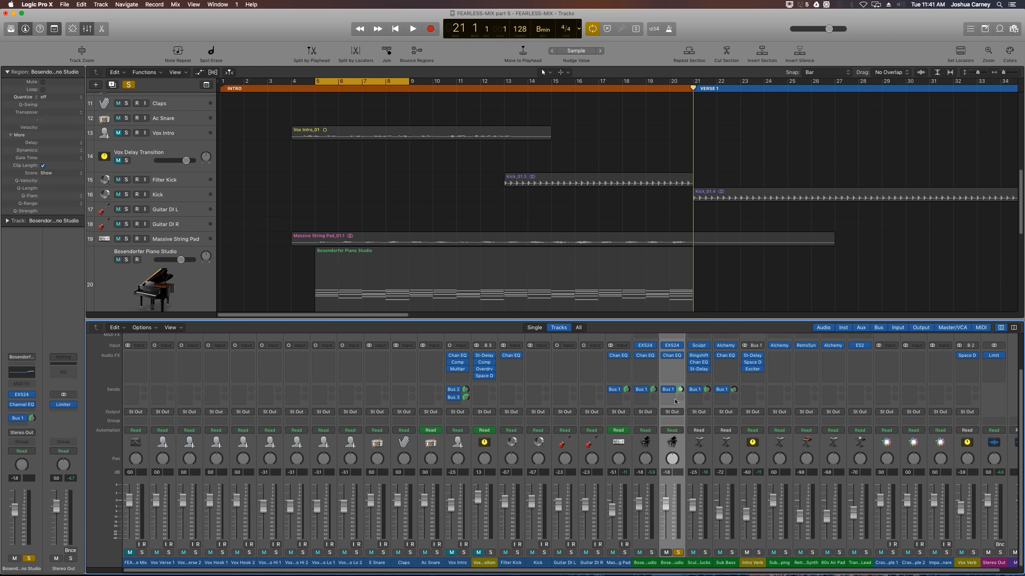
{"action": "left_click", "coordinate": [675, 402]}
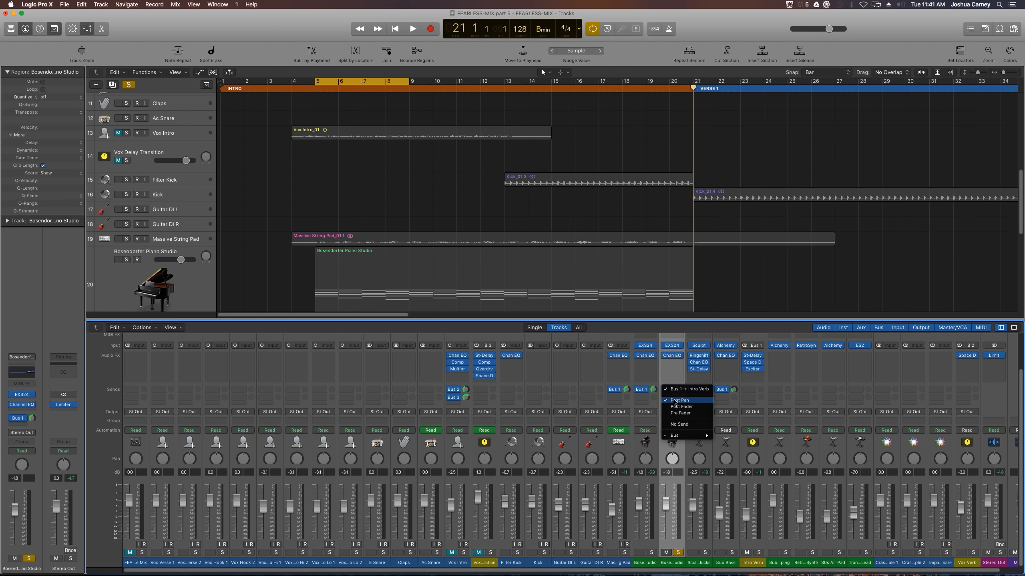
{"action": "left_click", "coordinate": [679, 424]}
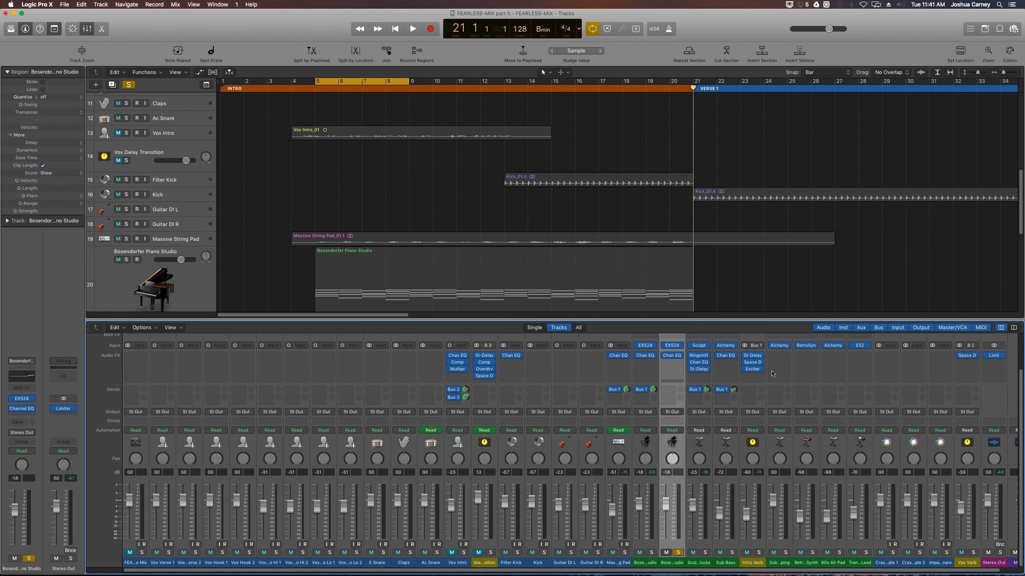
Copy the Stereo Delay, Space Designer and Exciter plug-ins from the Intro Verb channel onto the duplicated piano channel
{"action": "key", "text": "alt+super+8"}
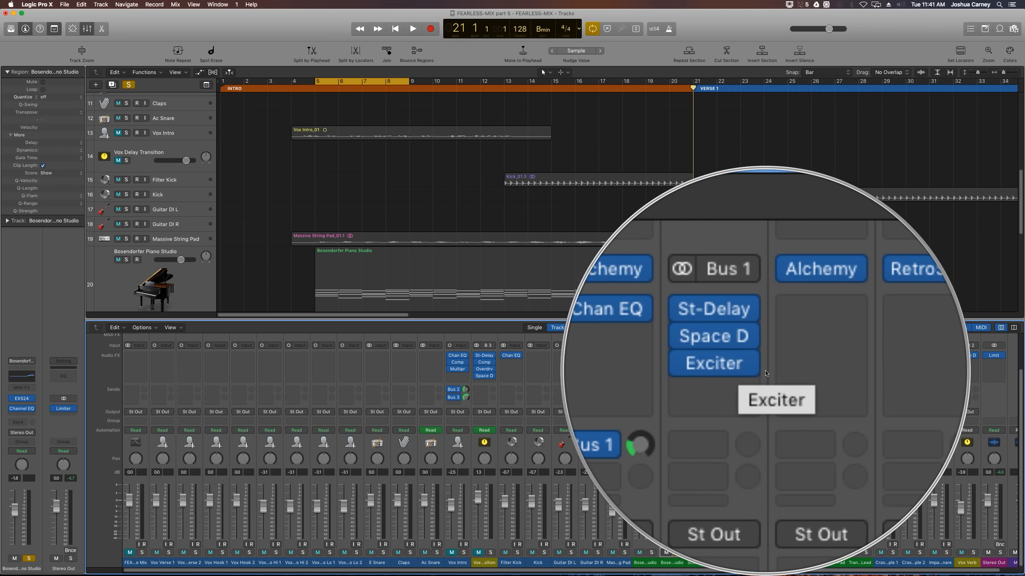
{"action": "key", "text": "alt+super+8"}
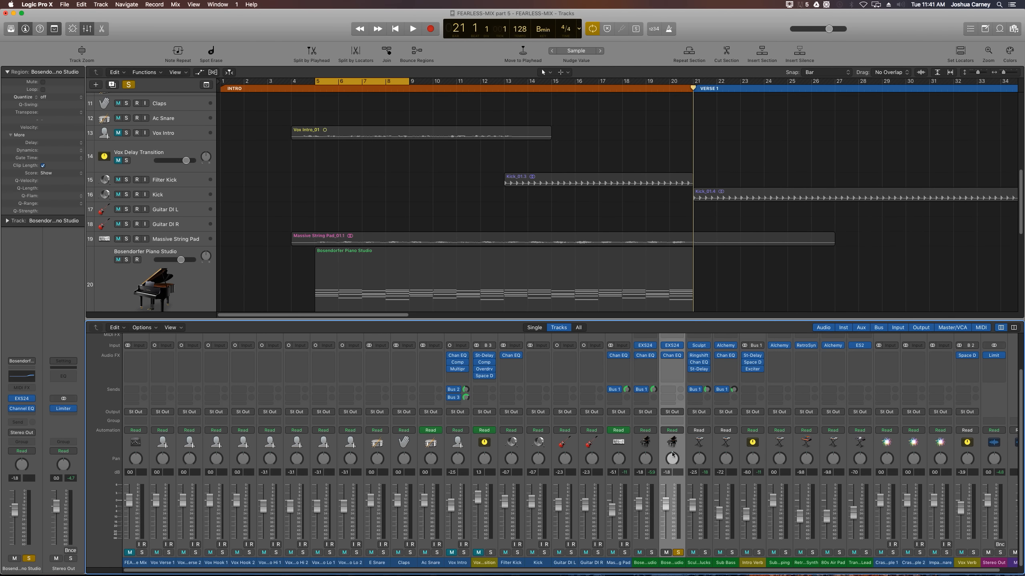
{"action": "mouse_move", "coordinate": [673, 379]}
{"action": "left_click_drag", "start_coordinate": [754, 357], "coordinate": [671, 363]}
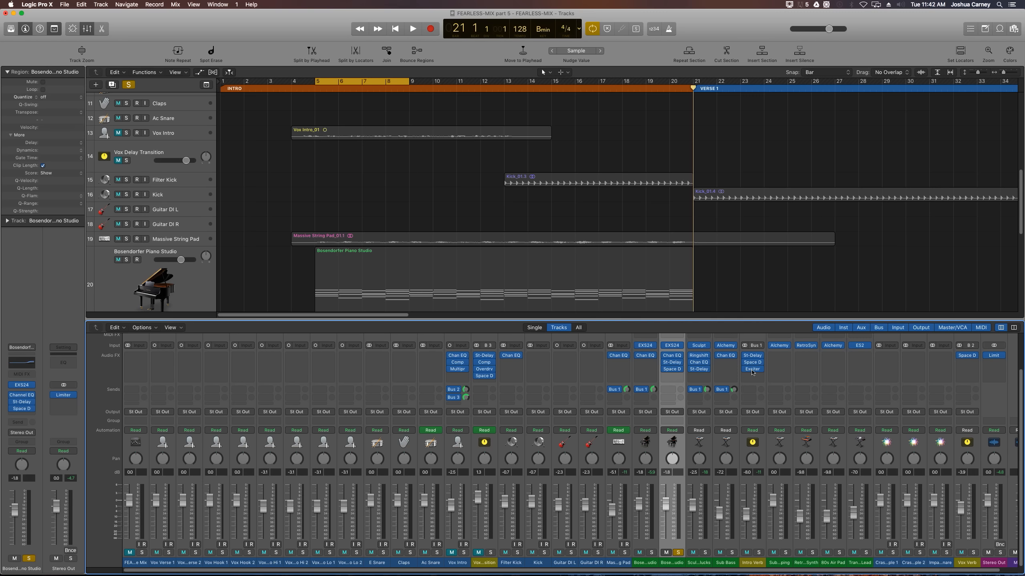
{"action": "left_click_drag", "start_coordinate": [754, 370], "coordinate": [673, 380]}
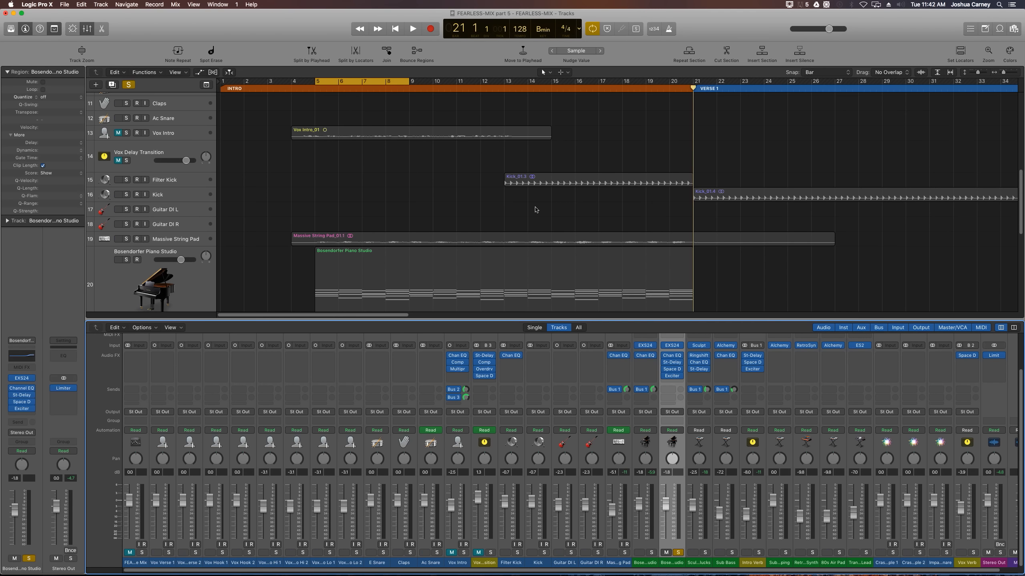
Audition the soloed piano region and set its Exciter's harmonics to 25.9%
{"action": "scroll", "coordinate": [504, 218], "scroll_direction": "down", "scroll_amount": 5}
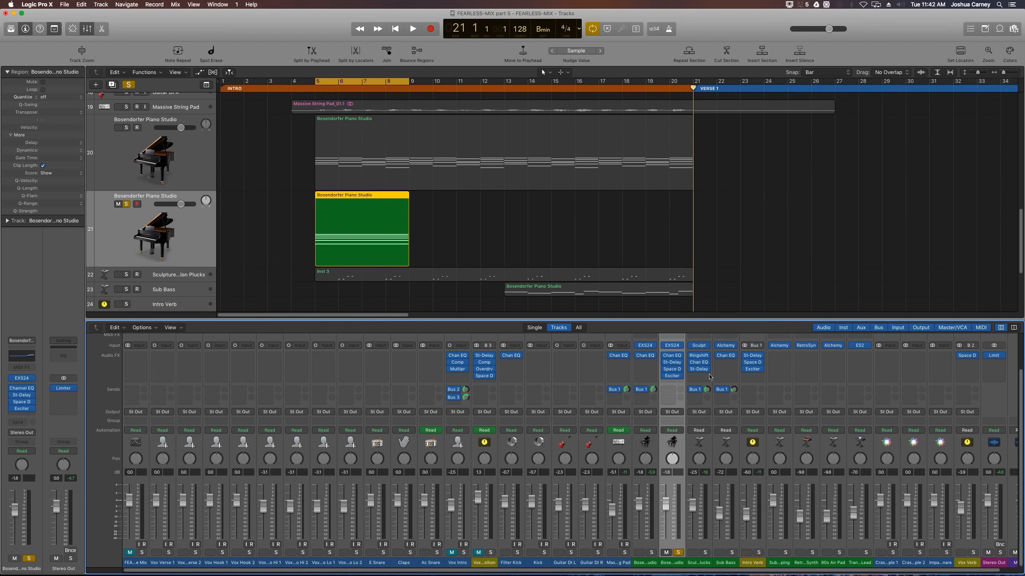
{"action": "key", "text": "space"}
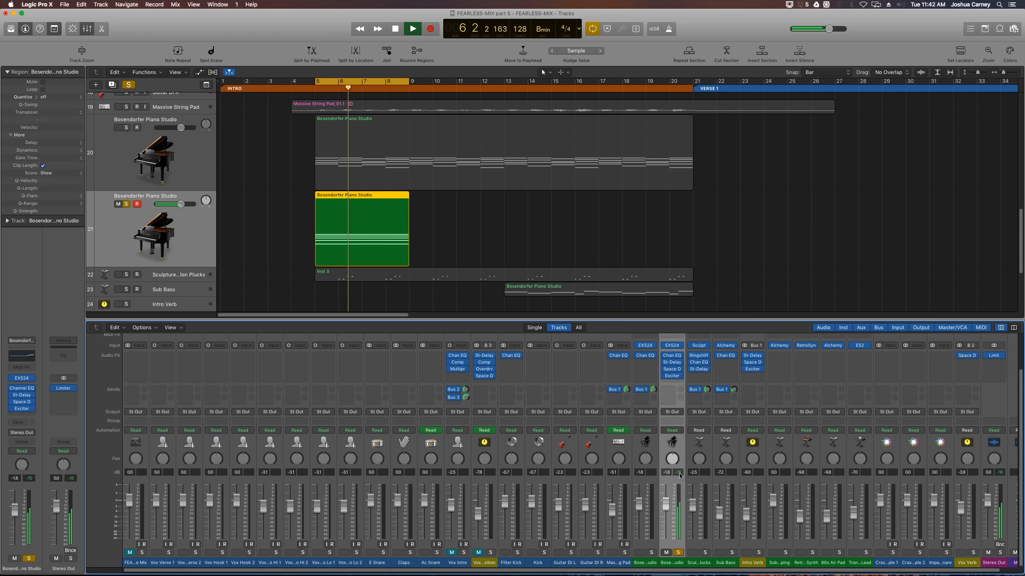
{"action": "key", "text": "space"}
{"action": "left_click", "coordinate": [671, 376]}
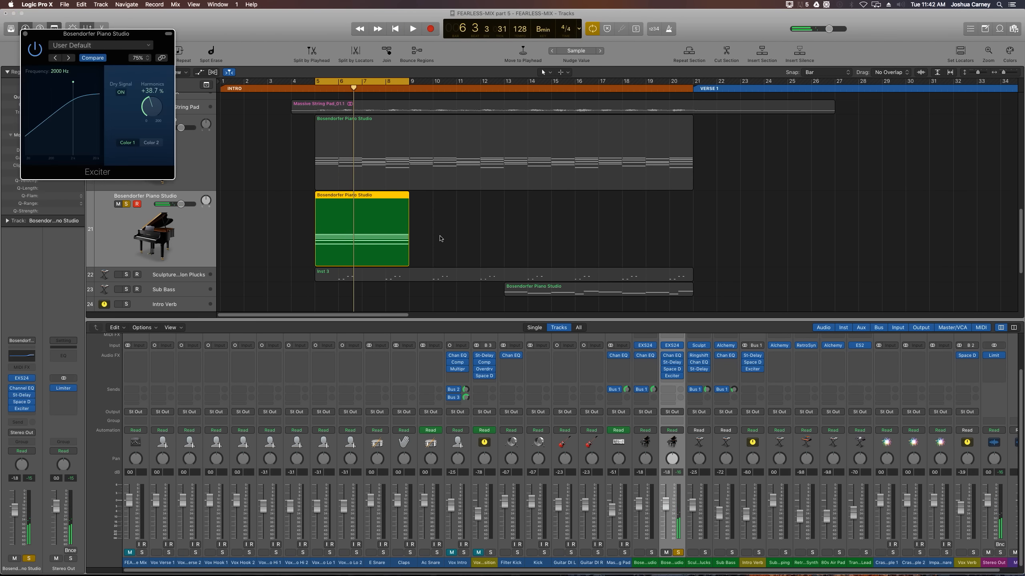
{"action": "left_click_drag", "start_coordinate": [161, 117], "coordinate": [155, 117]}
Raise the dry level and lower the reverb level in the duplicated piano's Space Designer, and review its Stereo Delay settings
{"action": "left_click", "coordinate": [671, 369]}
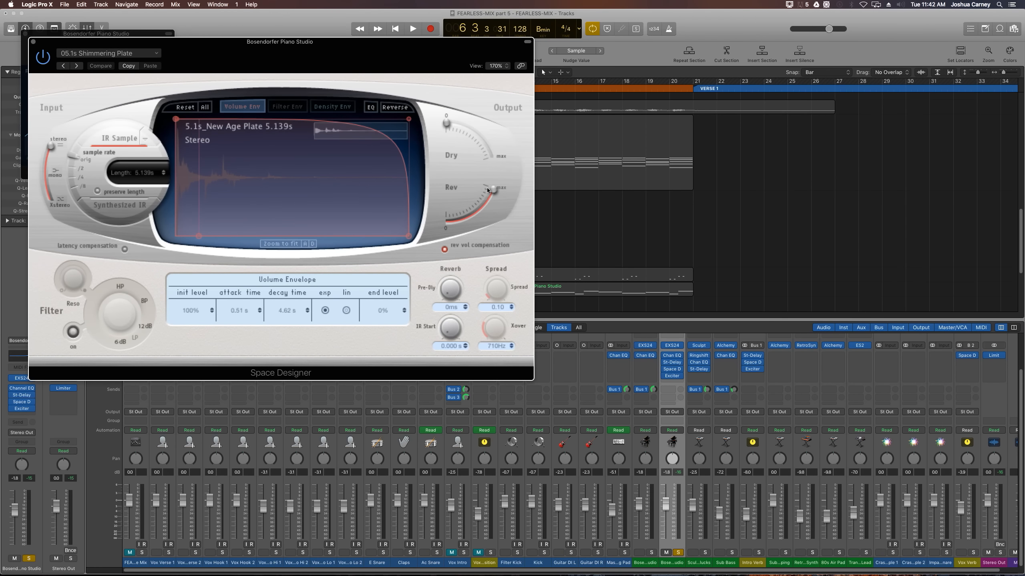
{"action": "left_click_drag", "start_coordinate": [488, 190], "coordinate": [488, 207]}
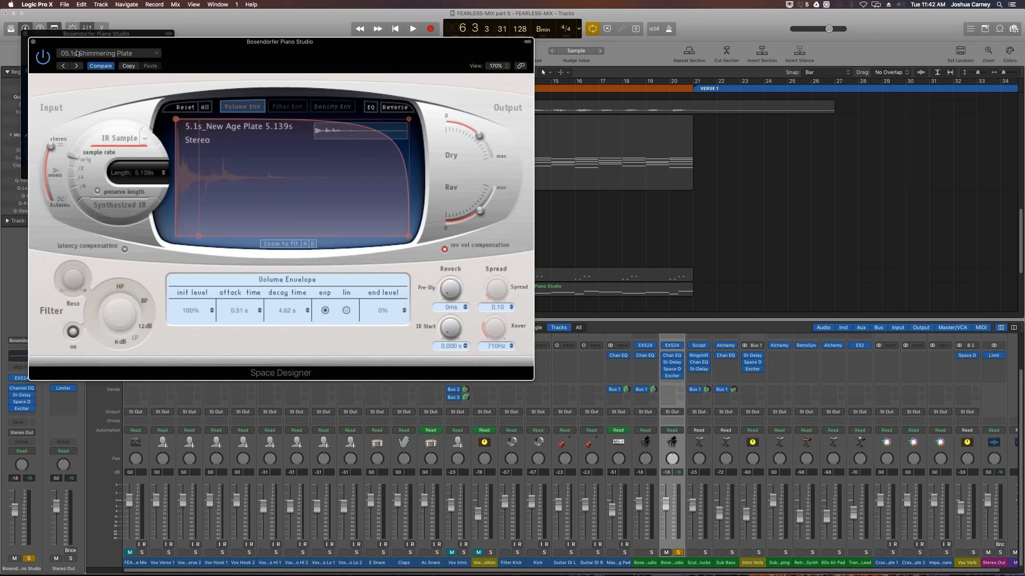
{"action": "left_click", "coordinate": [33, 42]}
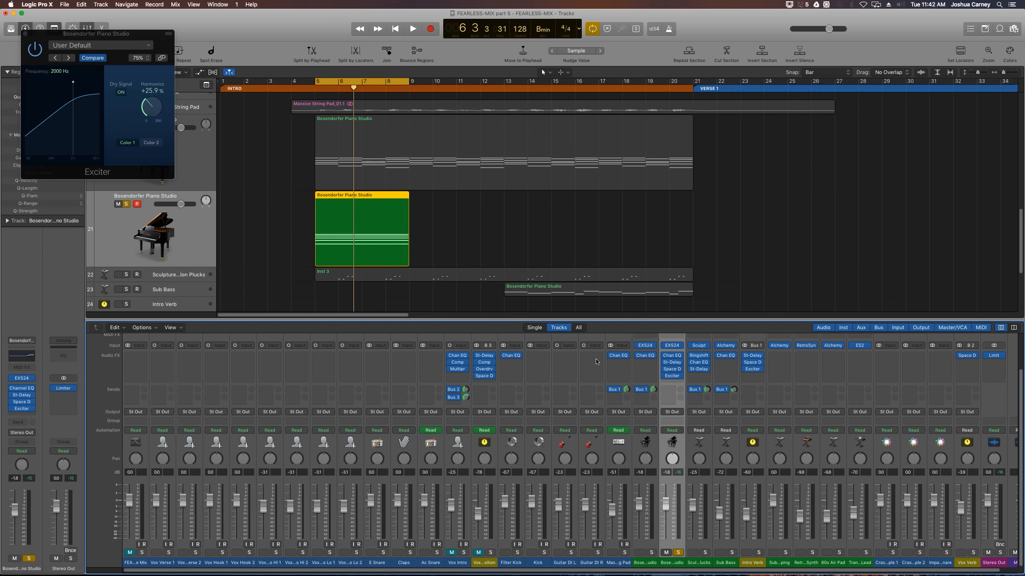
{"action": "left_click", "coordinate": [672, 363]}
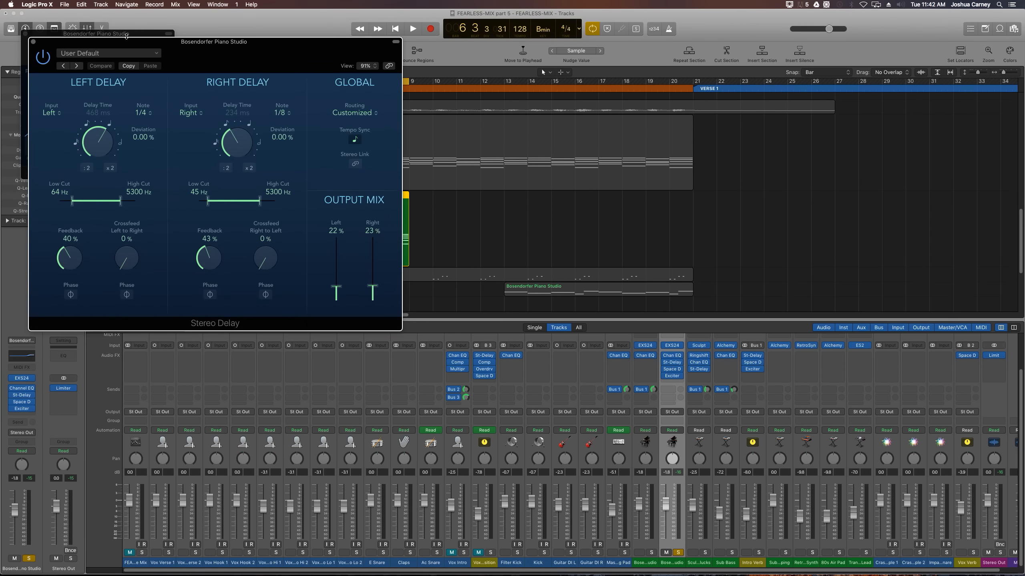
{"action": "left_click", "coordinate": [33, 42]}
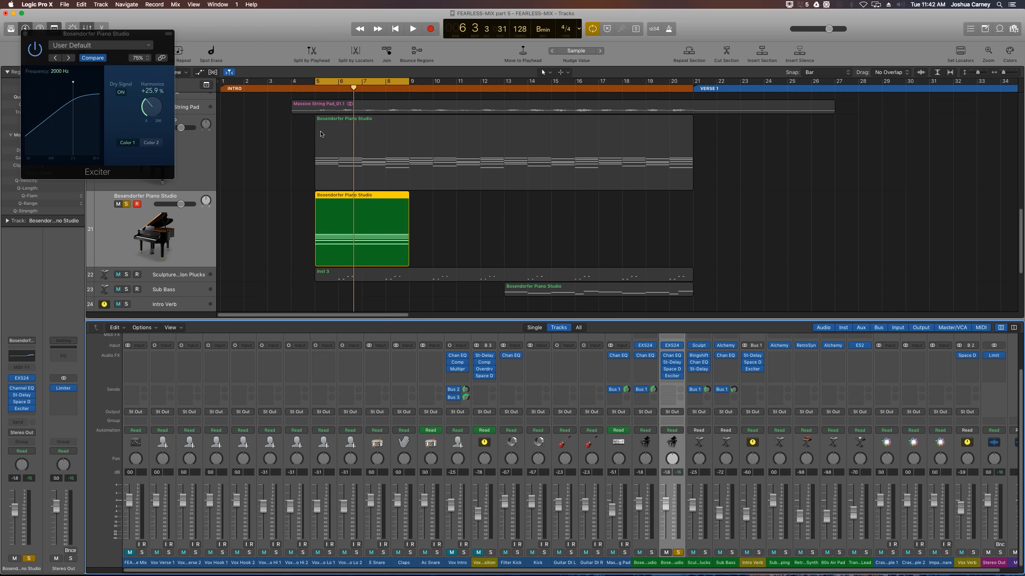
While playing the soloed piano region, raise the Space Designer's reverb output level slightly
{"action": "key", "text": "space"}
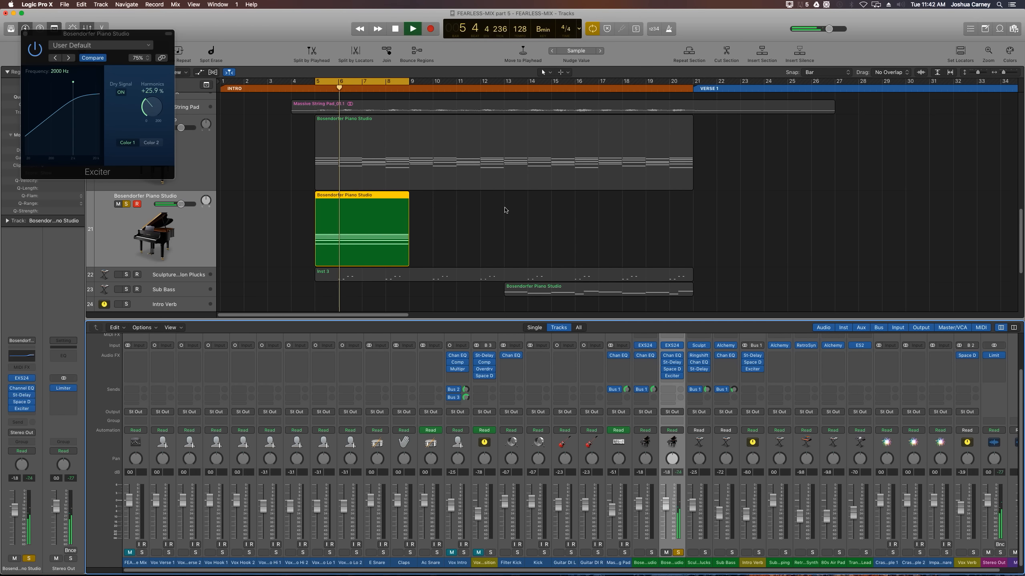
{"action": "left_click", "coordinate": [671, 369]}
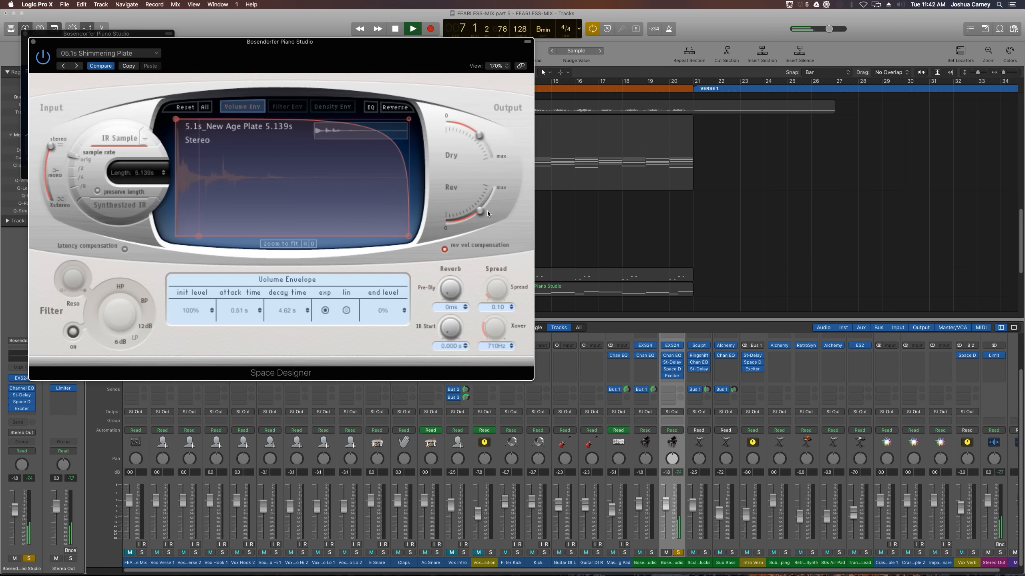
{"action": "left_click_drag", "start_coordinate": [485, 201], "coordinate": [490, 196]}
{"action": "key", "text": "space"}
{"action": "key", "text": "space"}
{"action": "left_click", "coordinate": [33, 42]}
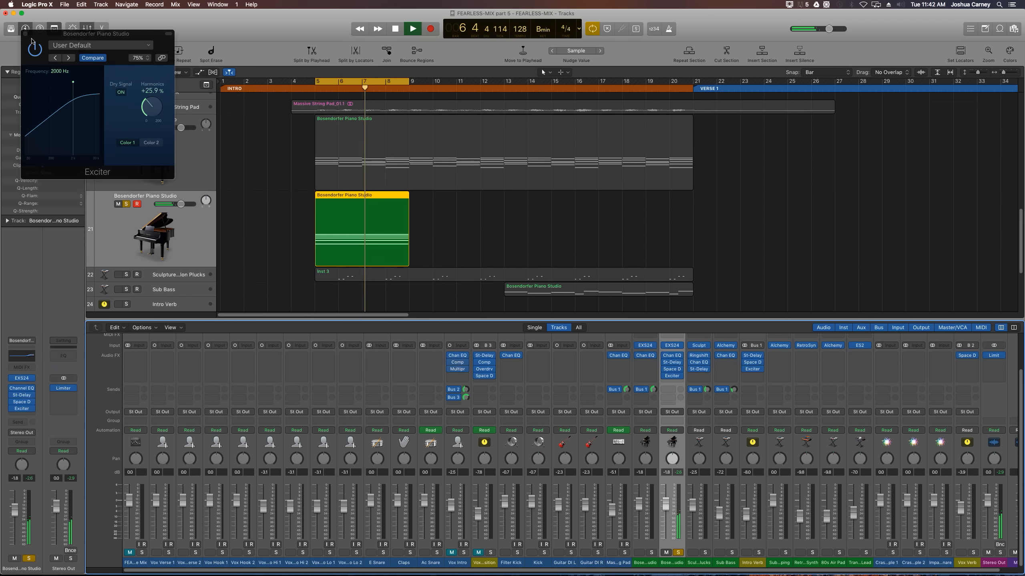
{"action": "key", "text": "space"}
Reset the duplicated piano track's volume to 0.0 dB and turn off cycle mode
{"action": "left_click", "coordinate": [511, 235]}
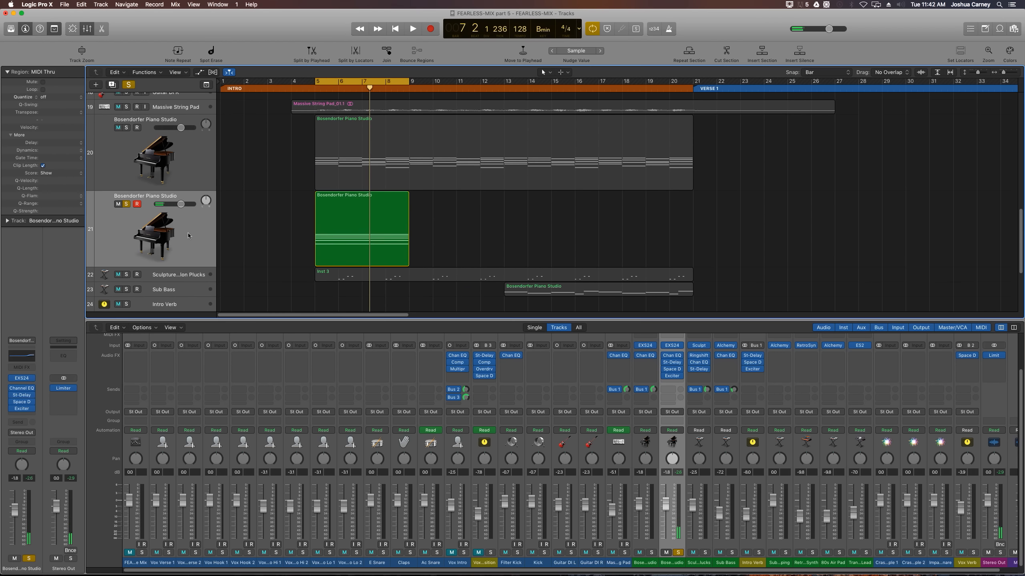
{"action": "left_click", "coordinate": [374, 231]}
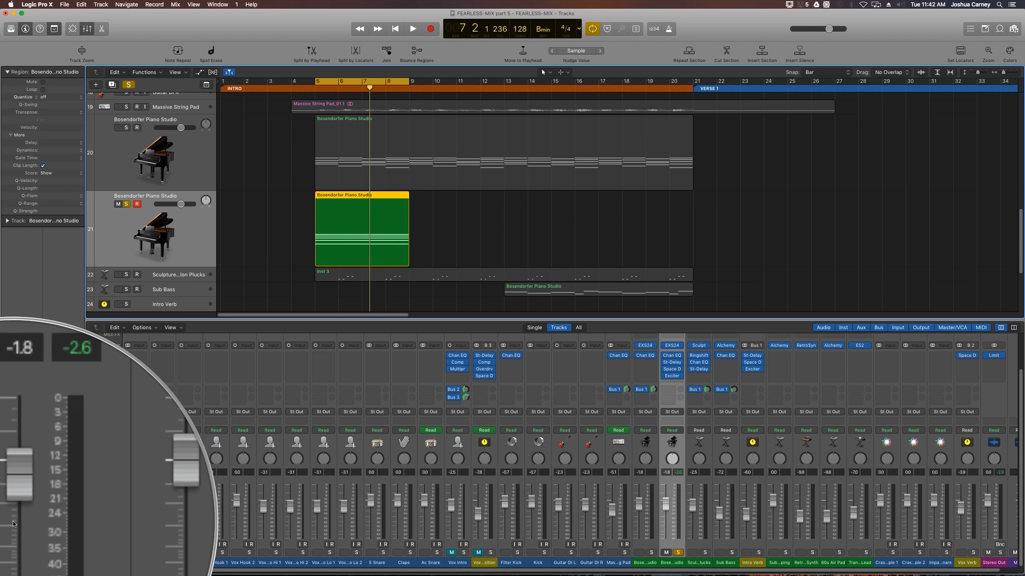
{"action": "left_click", "coordinate": [16, 510], "text": "alt"}
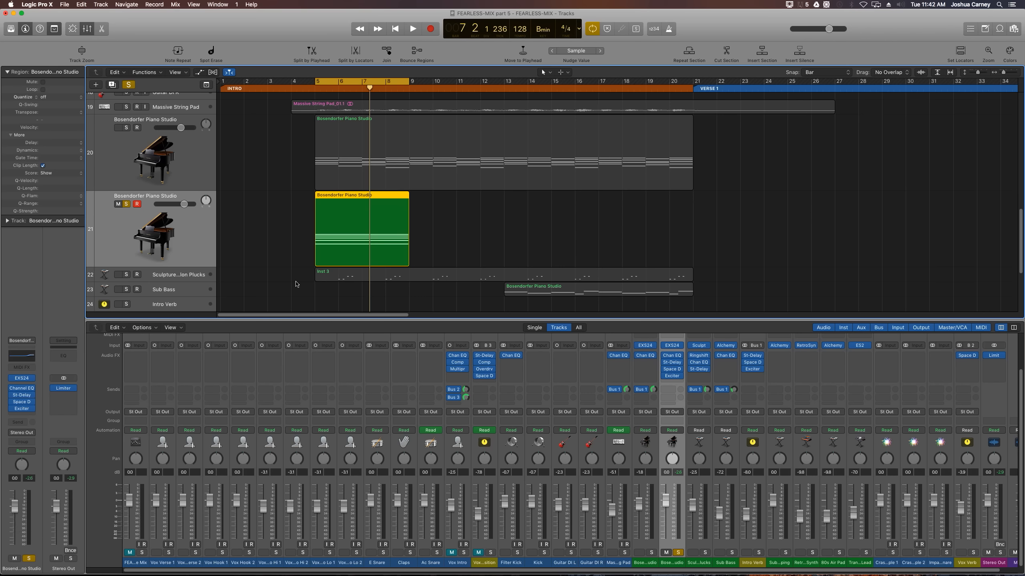
{"action": "key", "text": "c"}
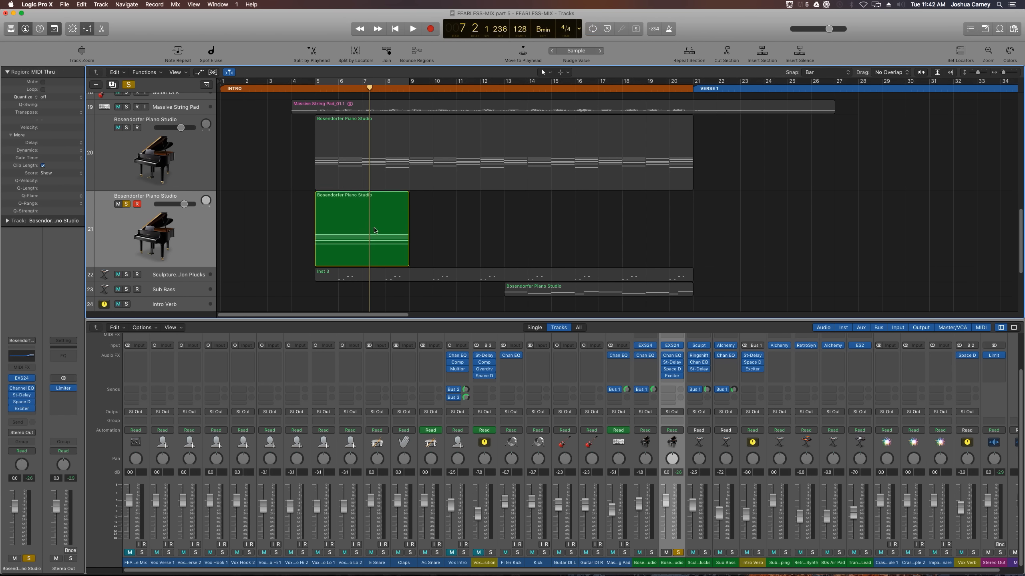
Bounce the piano region in place to a new track named Reversed Piano, deleting the source, with audio tail included and normalizing off
{"action": "right_click", "coordinate": [338, 226]}
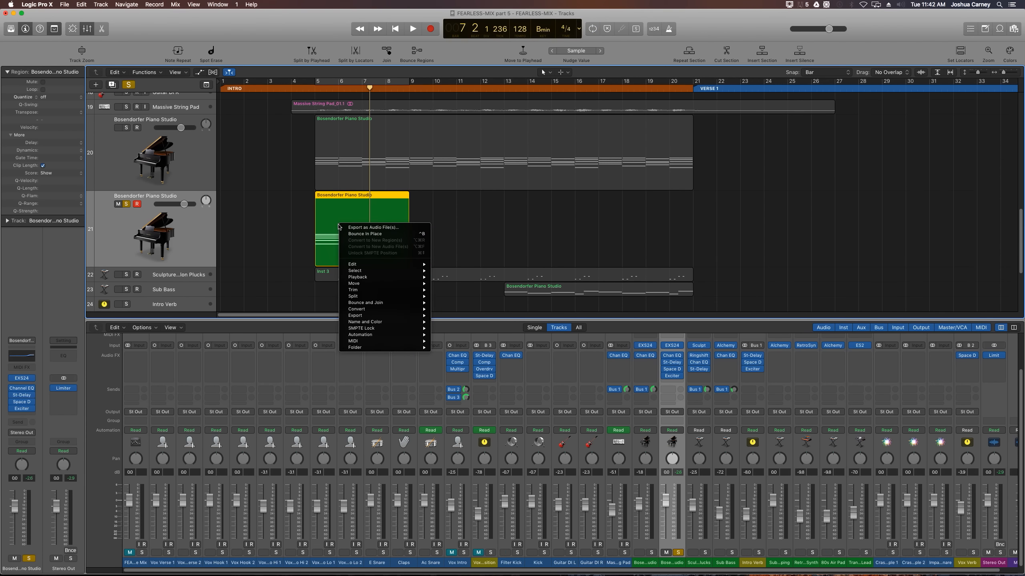
{"action": "mouse_move", "coordinate": [370, 306]}
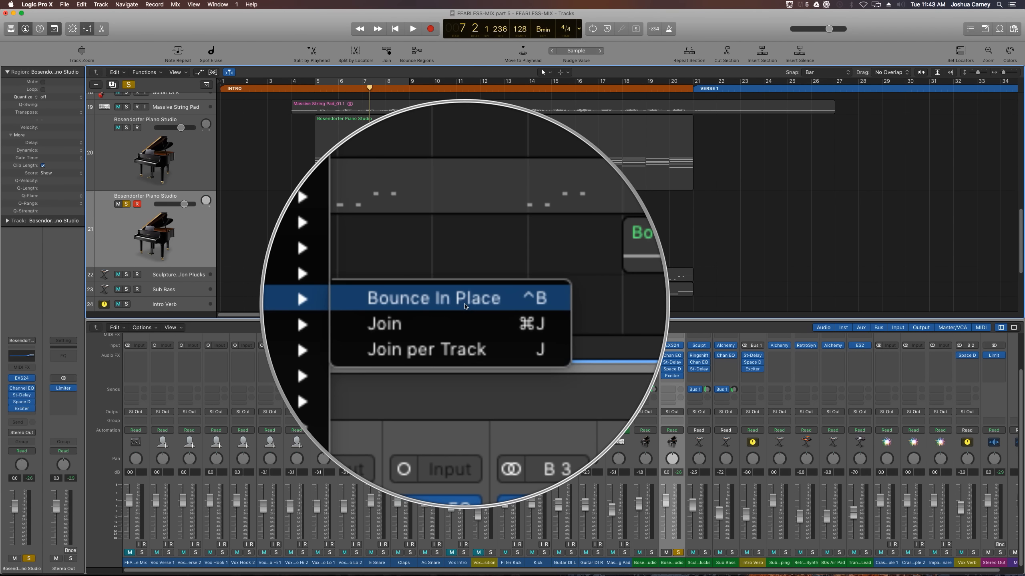
{"action": "left_click", "coordinate": [465, 301]}
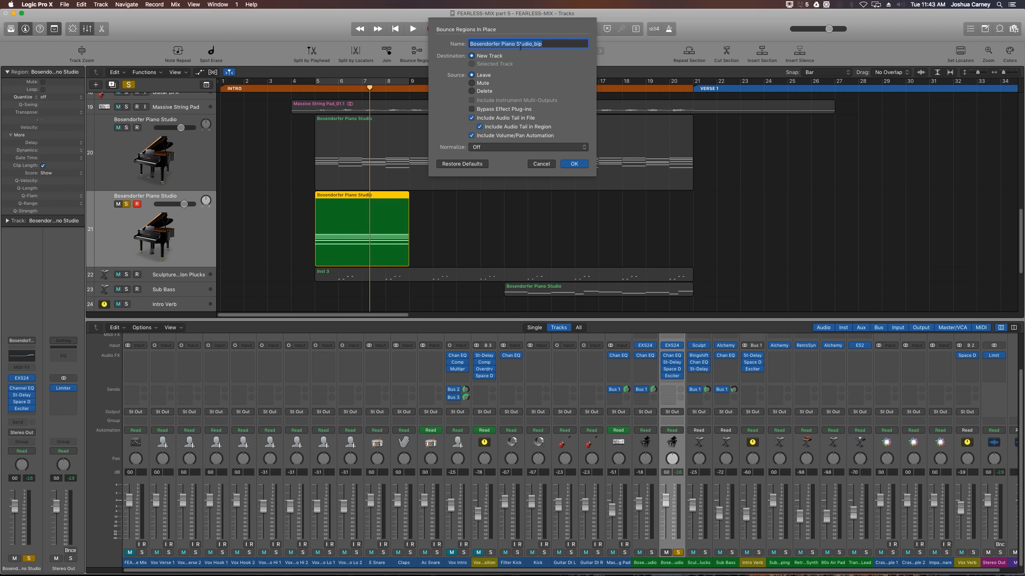
{"action": "type", "text": "REver"}
{"action": "key", "text": "BackSpace"}
{"action": "key", "text": "BackSpace"}
{"action": "key", "text": "BackSpace"}
{"action": "key", "text": "BackSpace"}
{"action": "type", "text": "eversed Pi"}
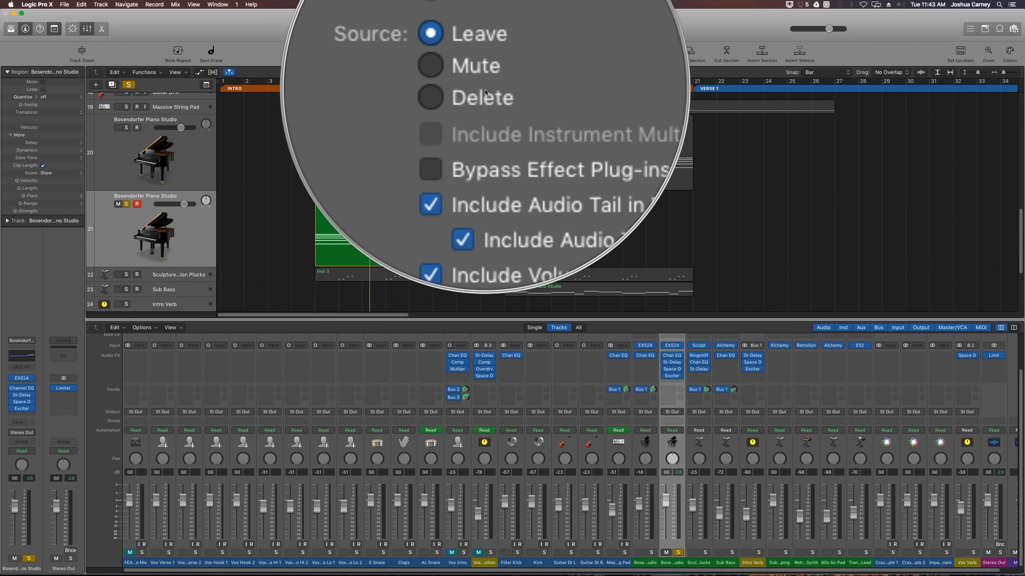
{"action": "left_click", "coordinate": [485, 92]}
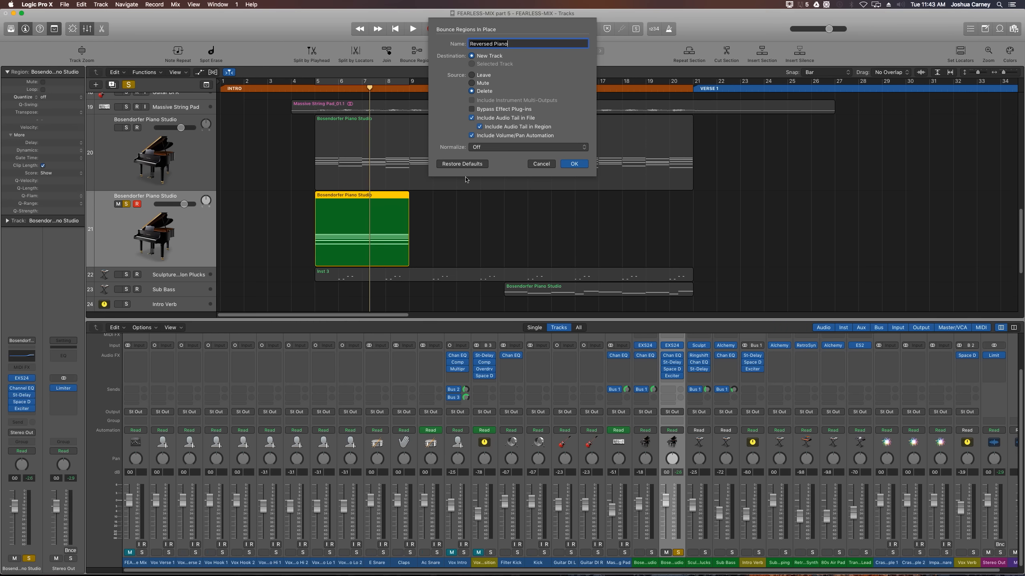
{"action": "left_click", "coordinate": [574, 164]}
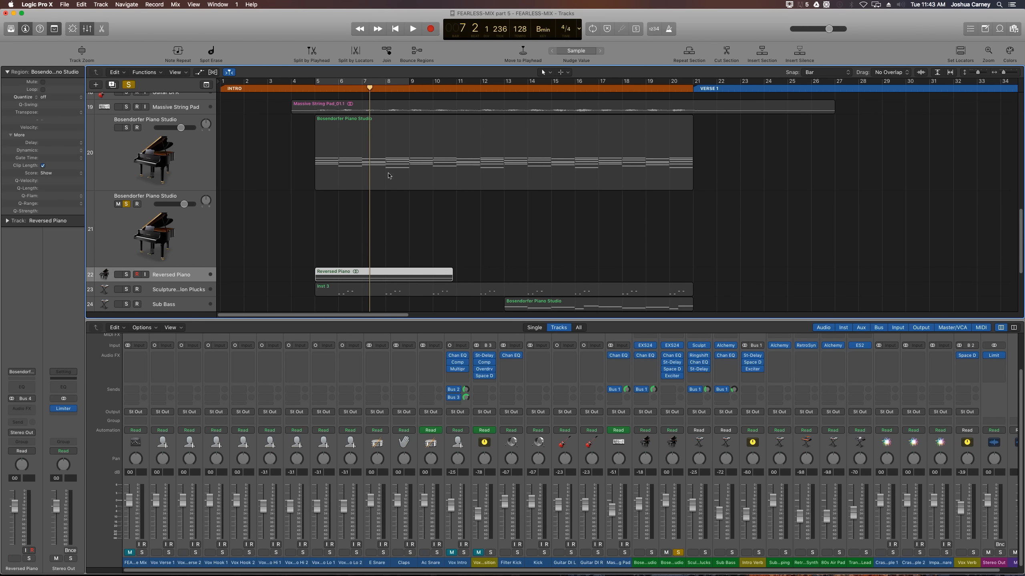
Unsolo the duplicated piano track and enlarge the Reversed Piano track to show its waveform
{"action": "left_click", "coordinate": [126, 204]}
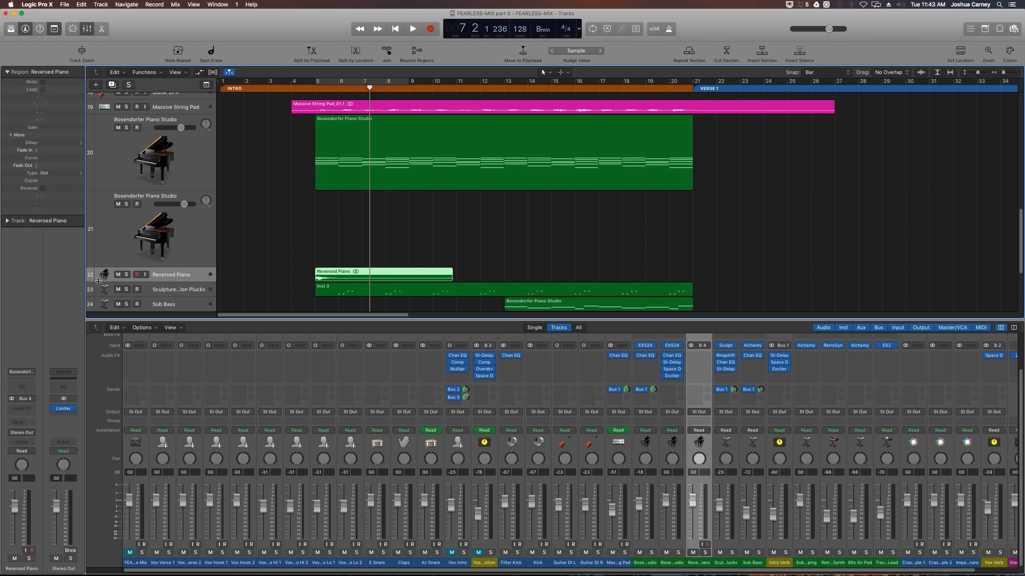
{"action": "left_click_drag", "start_coordinate": [99, 284], "coordinate": [101, 310]}
{"action": "scroll", "coordinate": [223, 300], "scroll_direction": "down", "scroll_amount": 3}
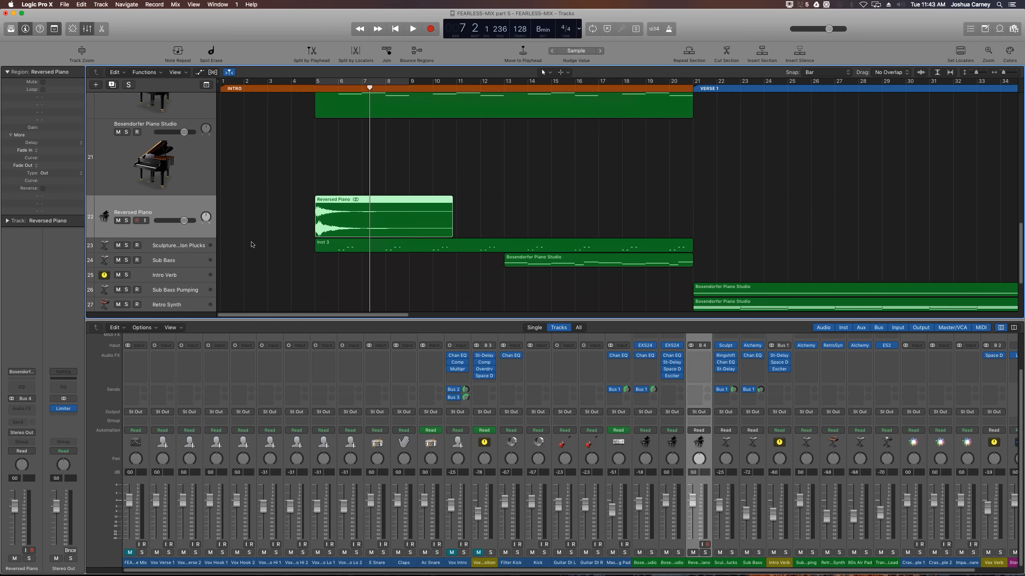
Enlarge and solo the Reversed Piano track, and delete the empty duplicate Bosendorfer Piano Studio track above it
{"action": "left_click_drag", "start_coordinate": [91, 237], "coordinate": [92, 291]}
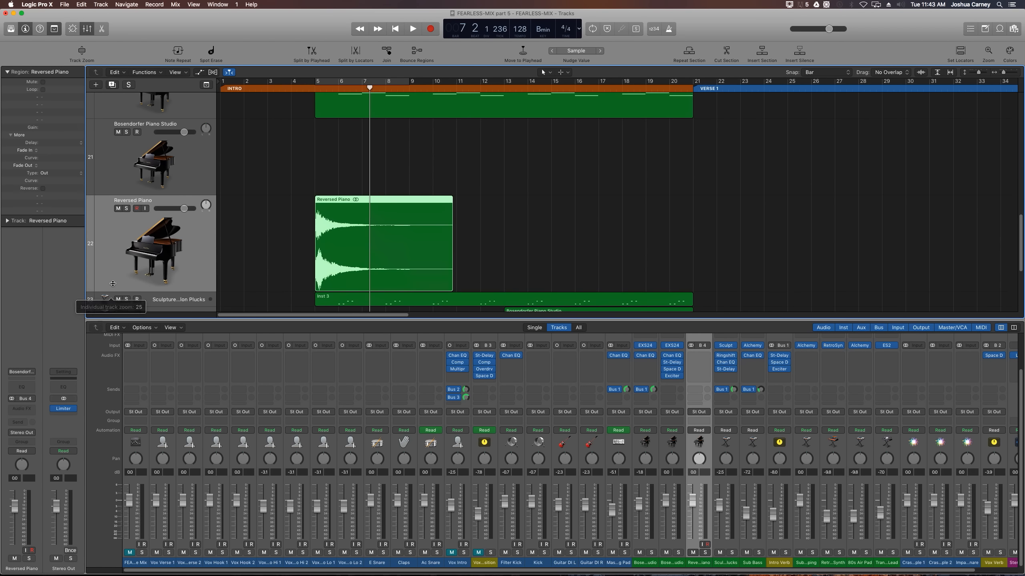
{"action": "left_click", "coordinate": [126, 208]}
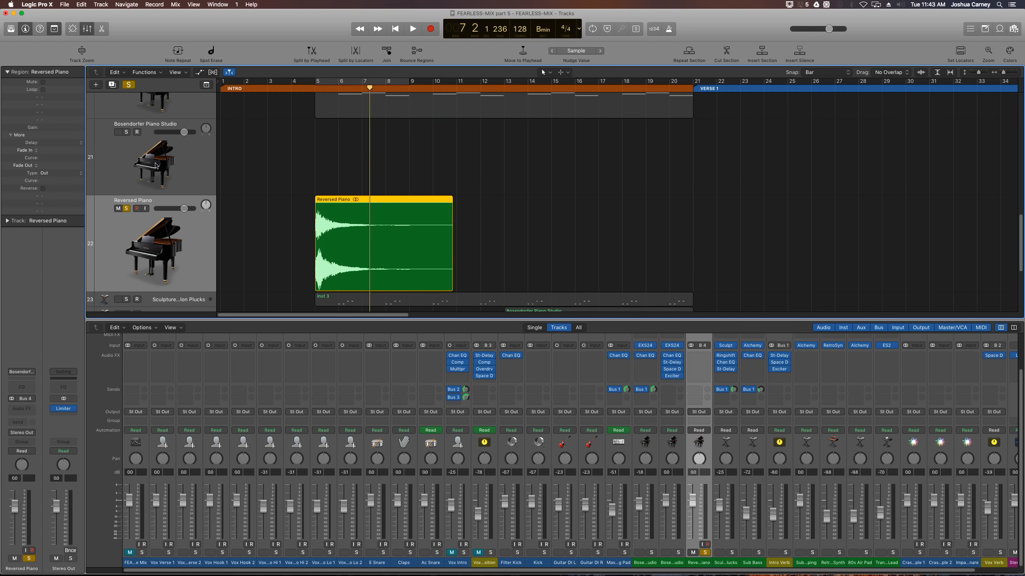
{"action": "left_click", "coordinate": [156, 165]}
{"action": "key", "text": "super+BackSpace"}
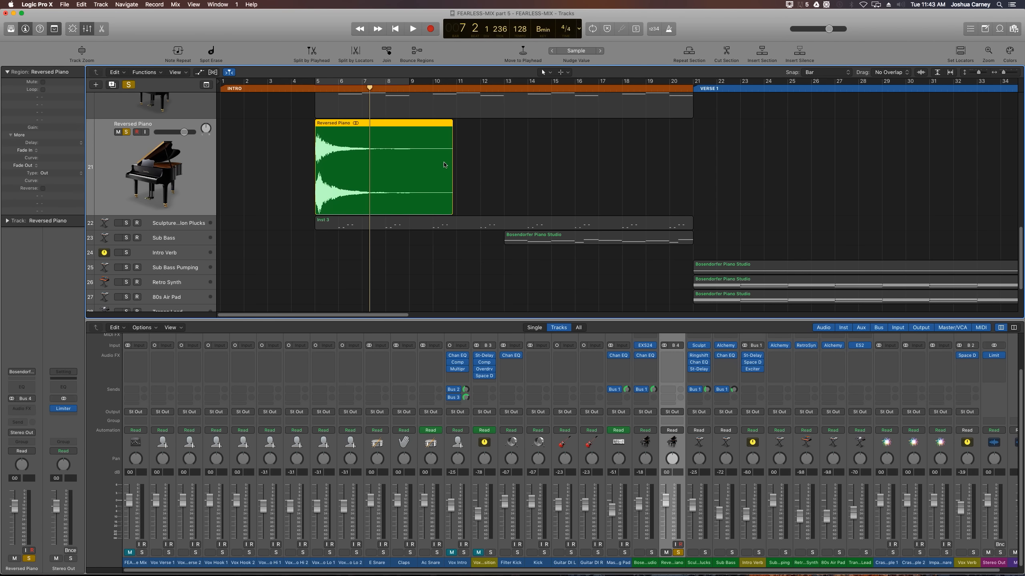
Play the Reversed Piano region in a cycle from bar 5 to about bar 11 and lower its track volume to -3.7 dB
{"action": "key", "text": "c"}
{"action": "left_click_drag", "start_coordinate": [409, 81], "coordinate": [472, 116]}
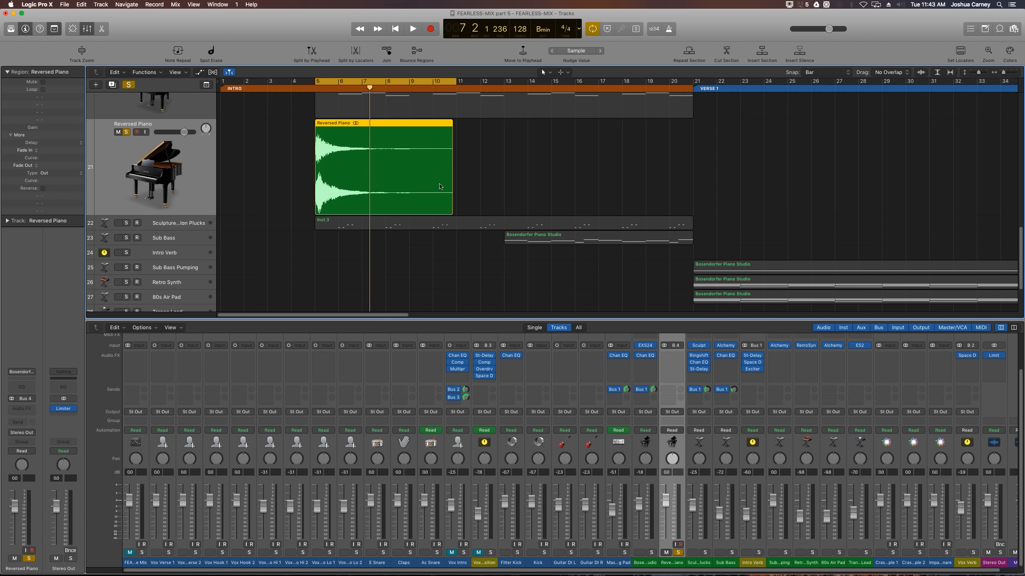
{"action": "key", "text": "space"}
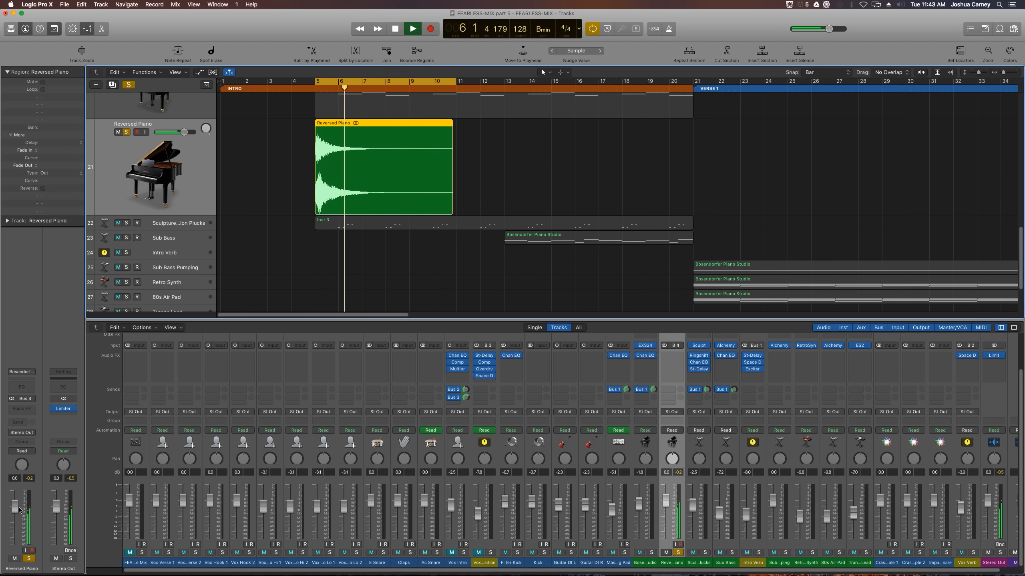
{"action": "key", "text": "space"}
{"action": "left_click_drag", "start_coordinate": [15, 511], "coordinate": [14, 514]}
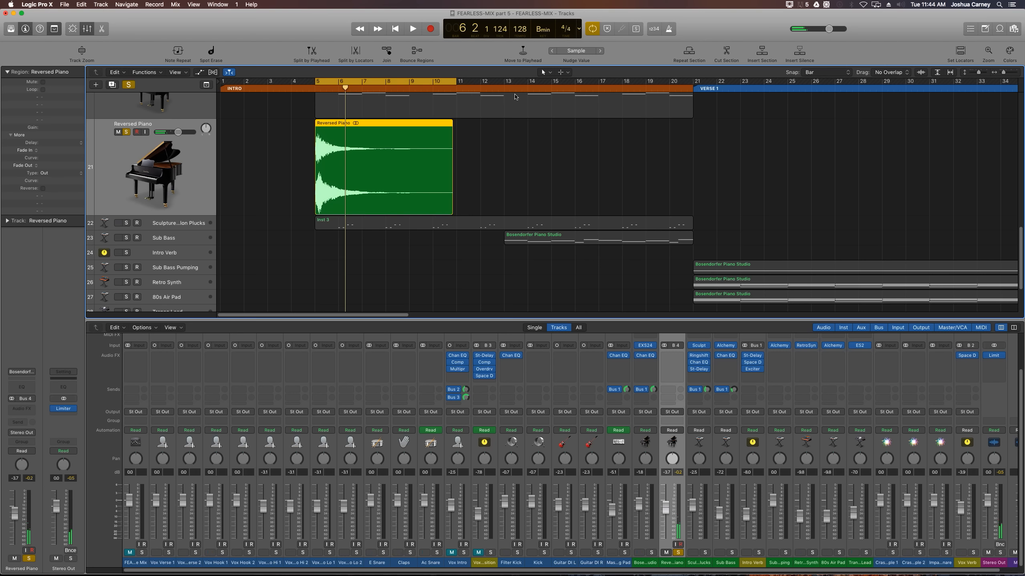
{"action": "left_click", "coordinate": [482, 164]}
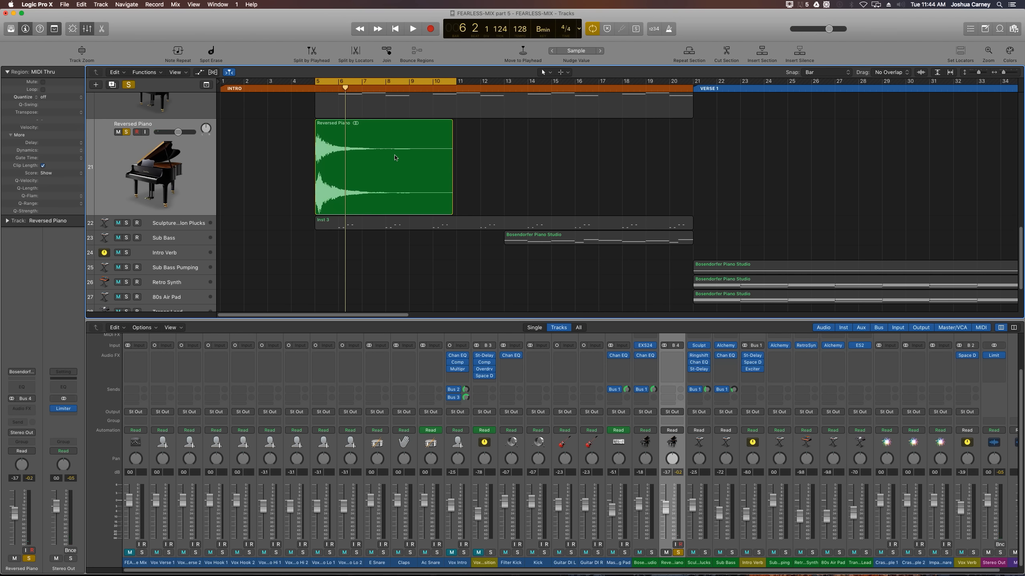
{"action": "double_click", "coordinate": [363, 173]}
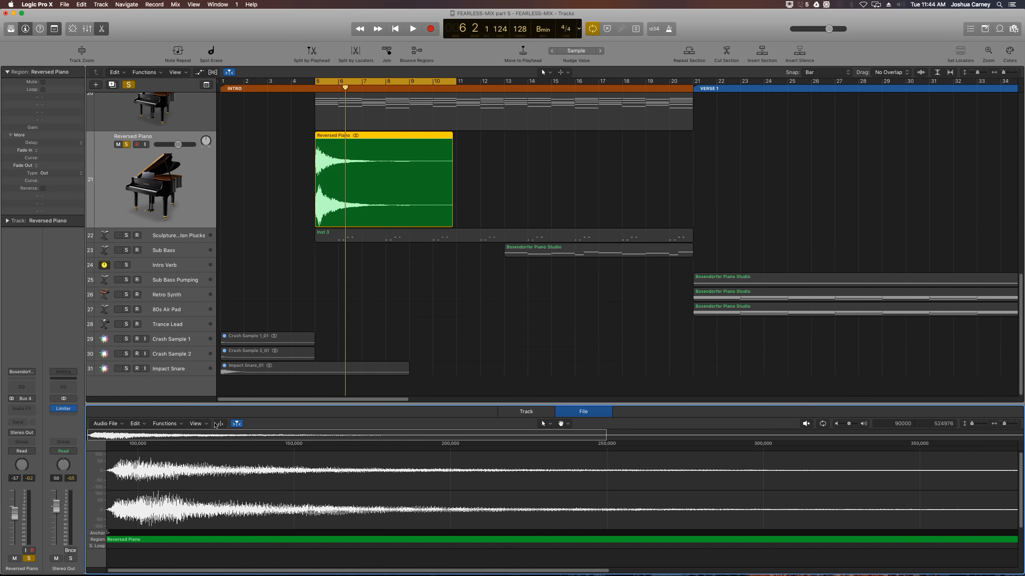
{"action": "left_click", "coordinate": [173, 423]}
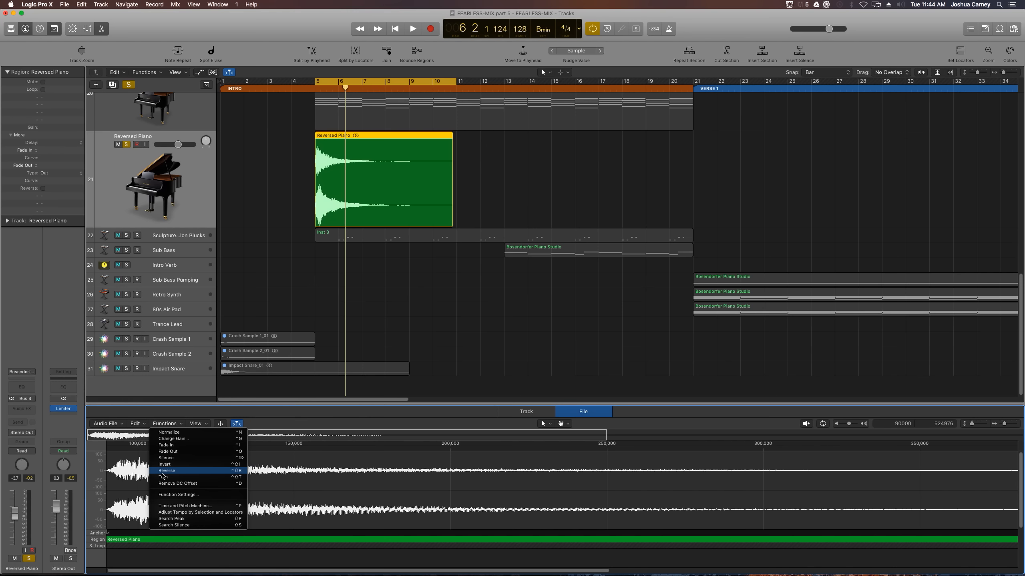
{"action": "left_click", "coordinate": [434, 315]}
{"action": "left_click", "coordinate": [453, 332]}
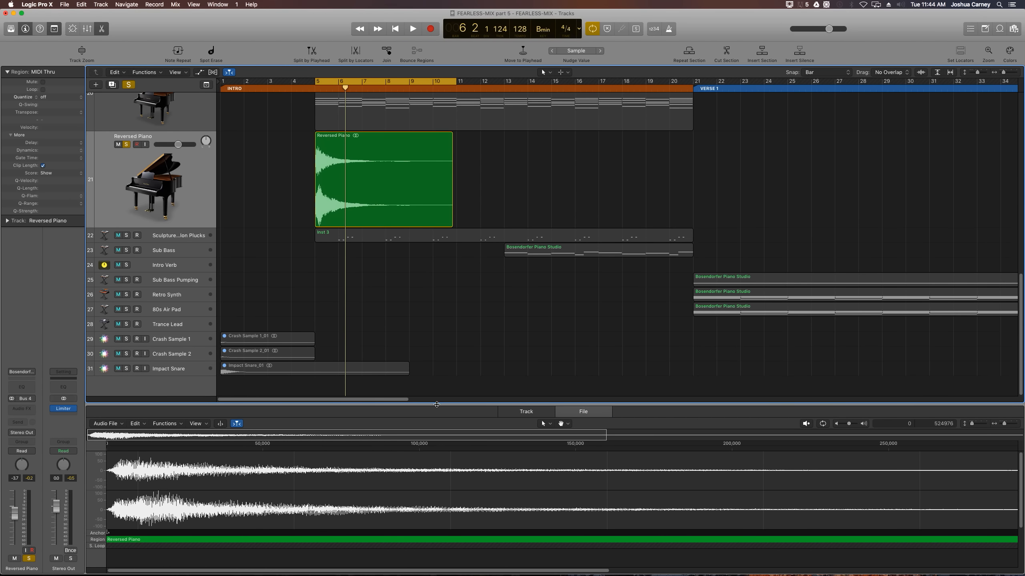
{"action": "left_click_drag", "start_coordinate": [437, 405], "coordinate": [457, 471]}
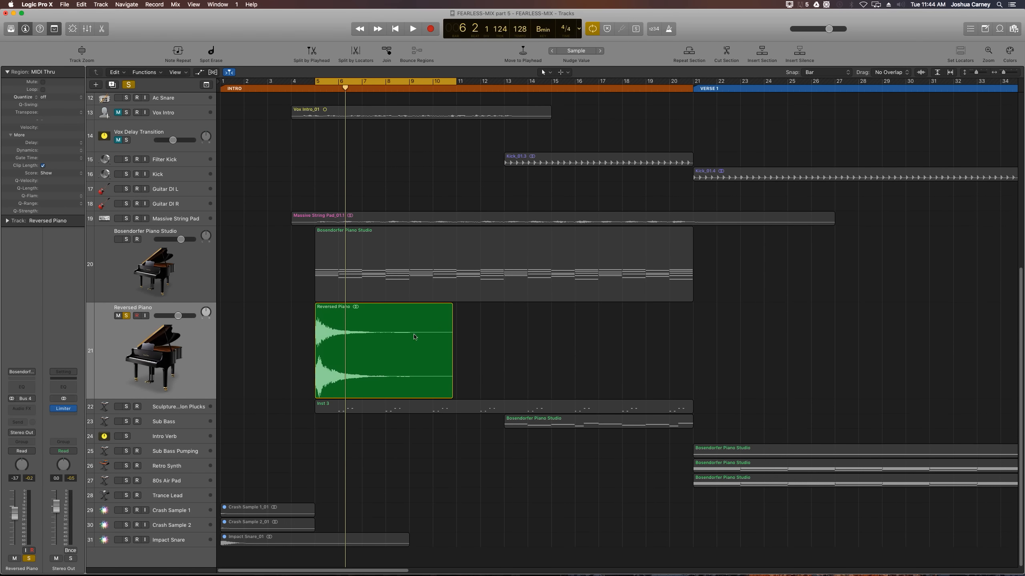
Turn off cycle mode, enable Reverse for the Reversed Piano region, and play back the reversed audio
{"action": "left_click", "coordinate": [350, 339]}
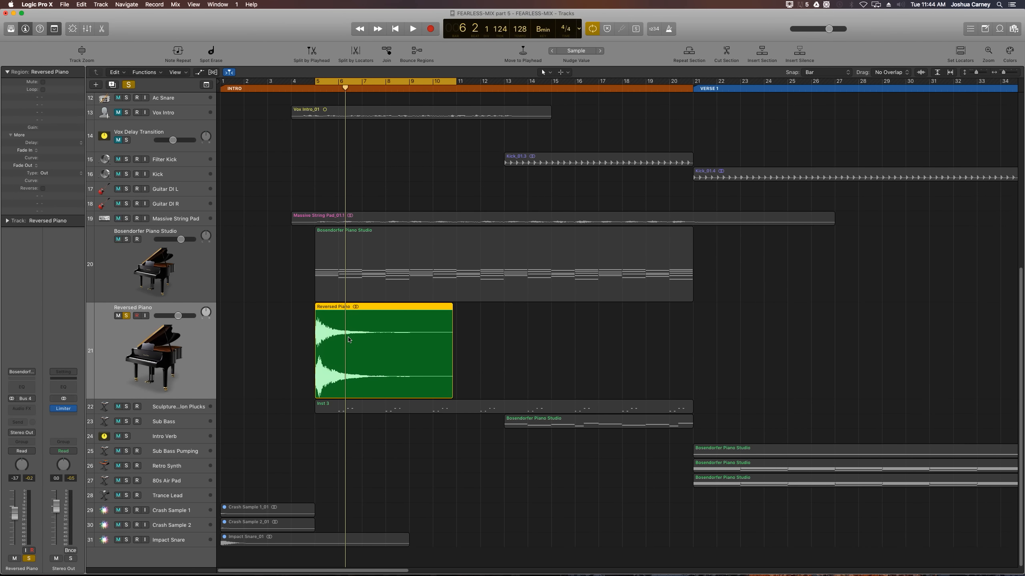
{"action": "key", "text": "c"}
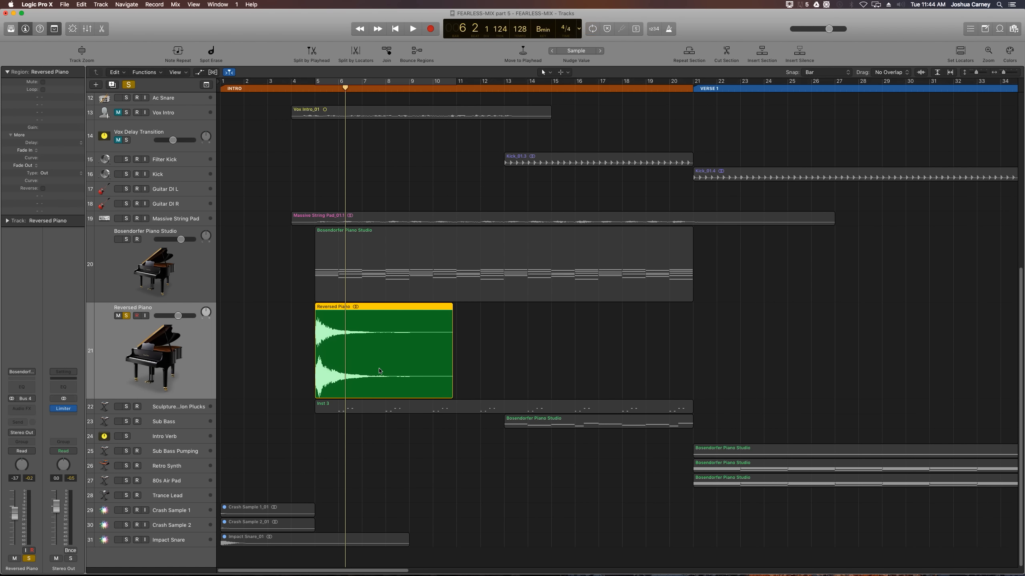
{"action": "left_click", "coordinate": [7, 73]}
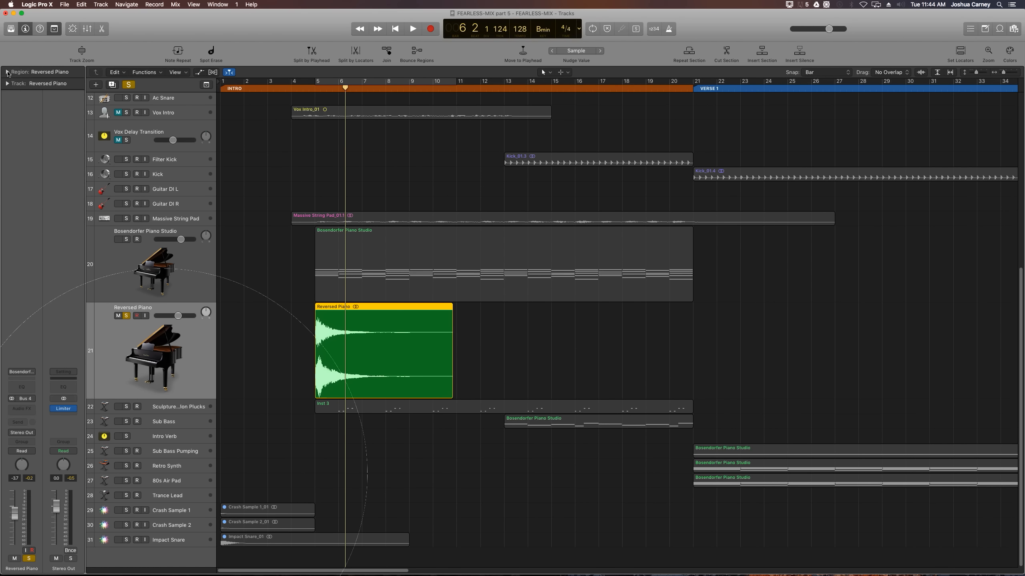
{"action": "left_click", "coordinate": [7, 73]}
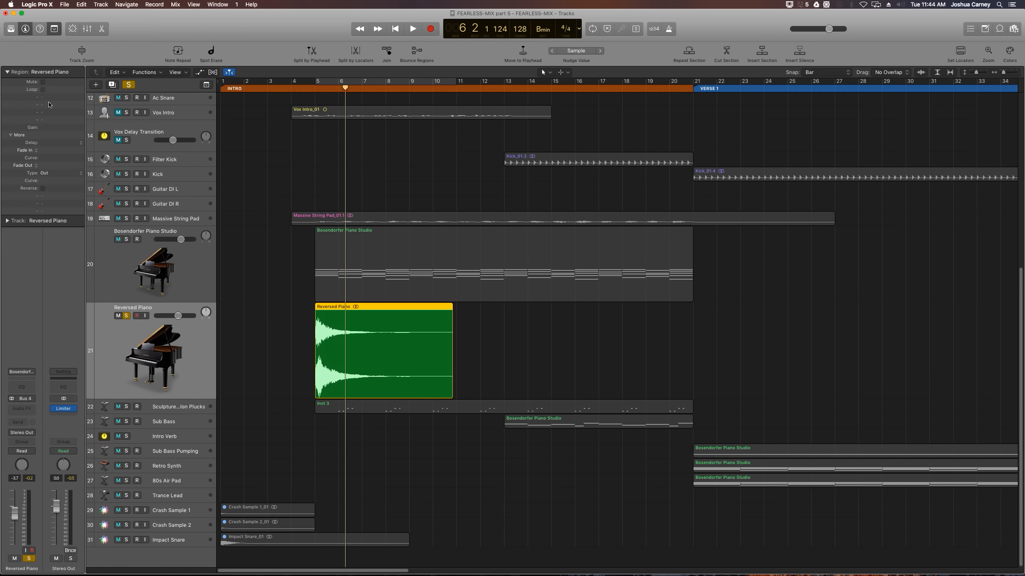
{"action": "left_click", "coordinate": [11, 136]}
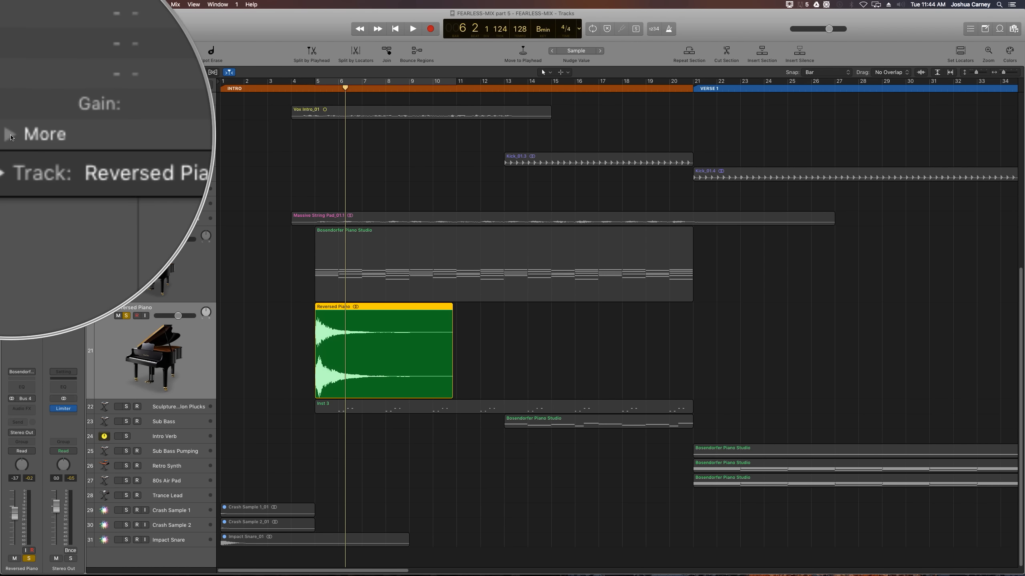
{"action": "left_click", "coordinate": [10, 135]}
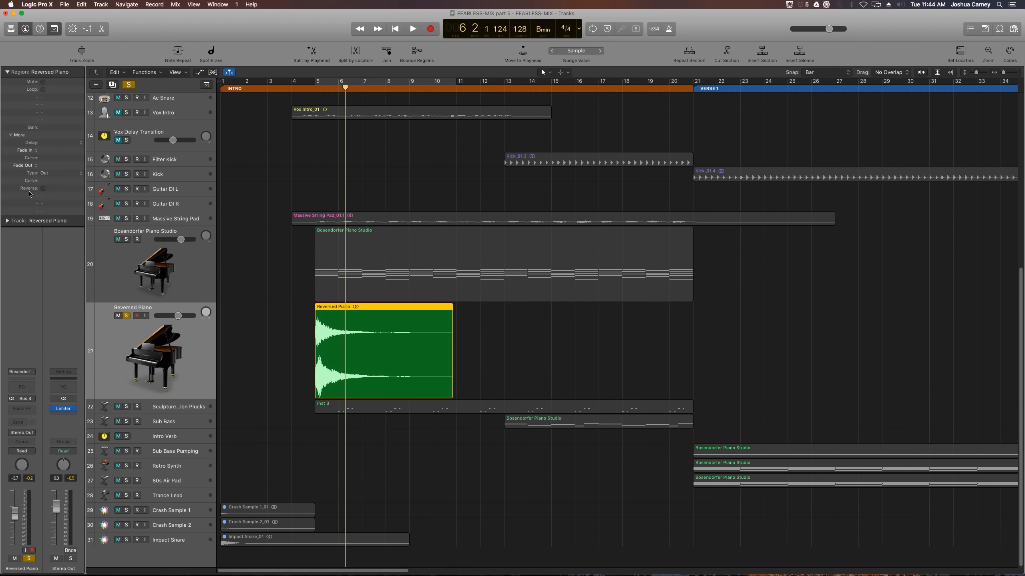
{"action": "left_click", "coordinate": [43, 188]}
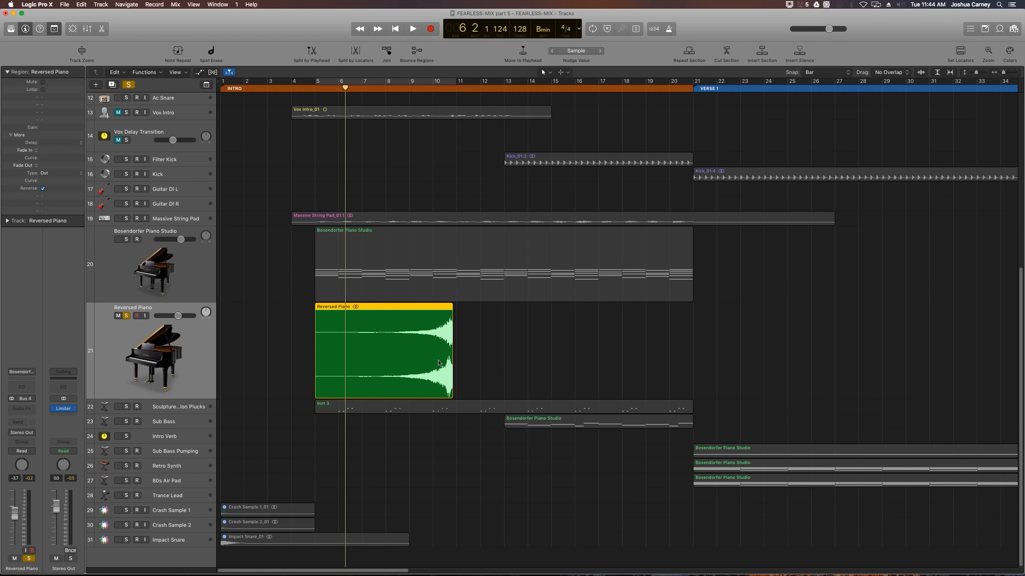
{"action": "key", "text": "space"}
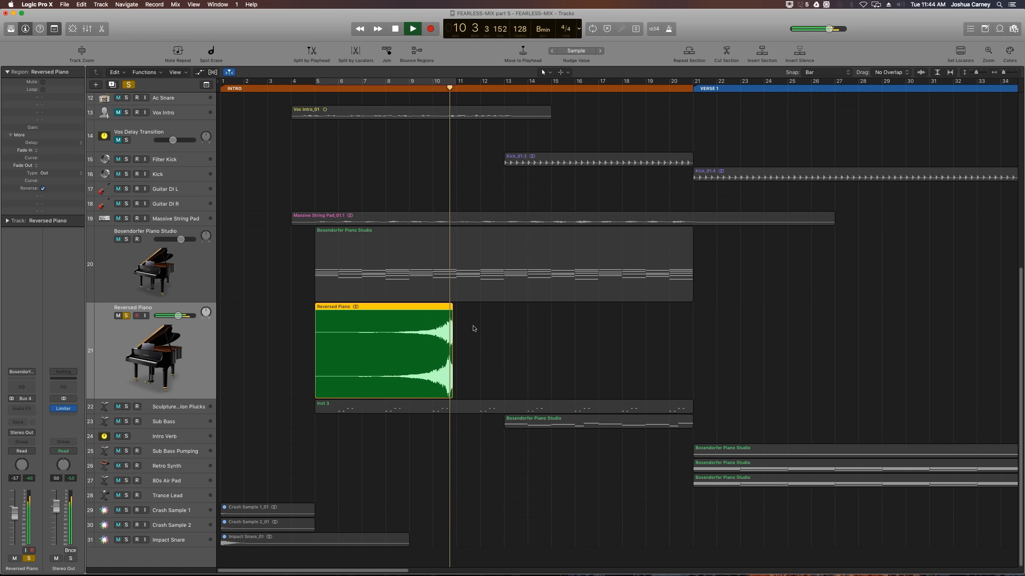
{"action": "key", "text": "super+z"}
{"action": "key", "text": "space"}
With snap off, move the Reversed Piano region earlier and shorten its quiet start so its loud end reaches bar 5
{"action": "scroll", "coordinate": [415, 340], "scroll_direction": "up", "scroll_amount": 3}
{"action": "scroll", "coordinate": [415, 340], "scroll_direction": "up", "scroll_amount": 5}
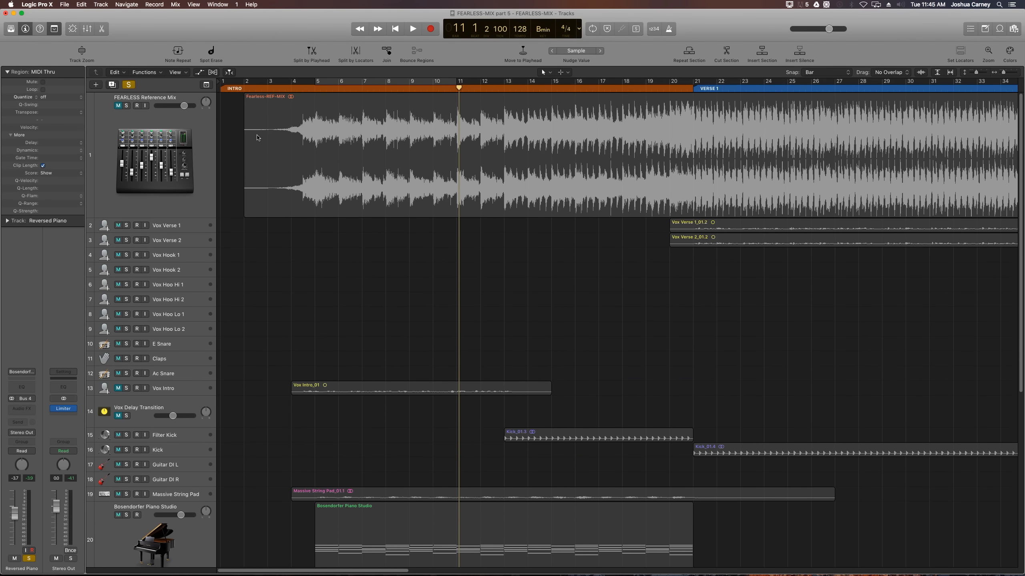
{"action": "scroll", "coordinate": [315, 123], "scroll_direction": "down", "scroll_amount": 5}
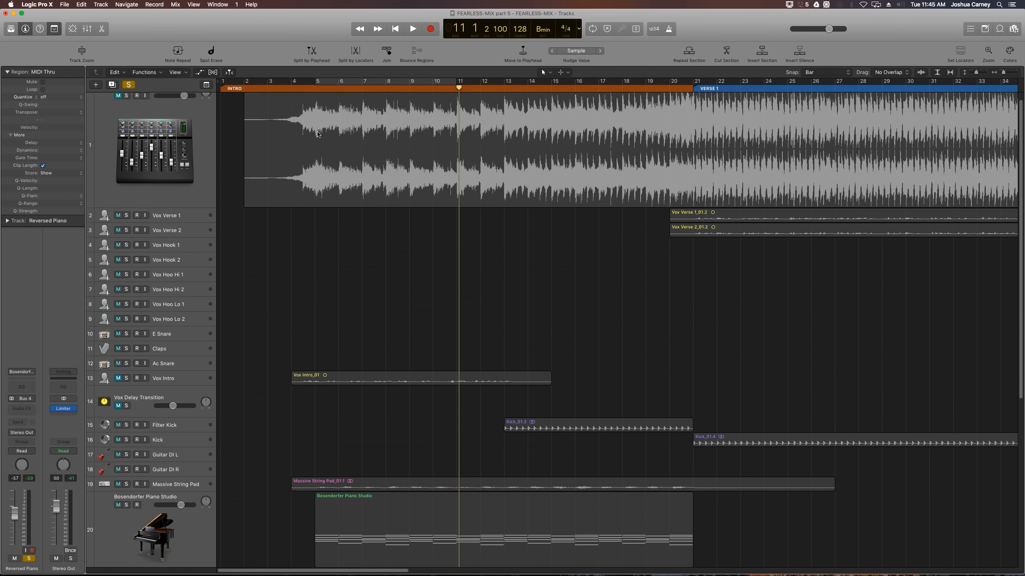
{"action": "left_click", "coordinate": [315, 414]}
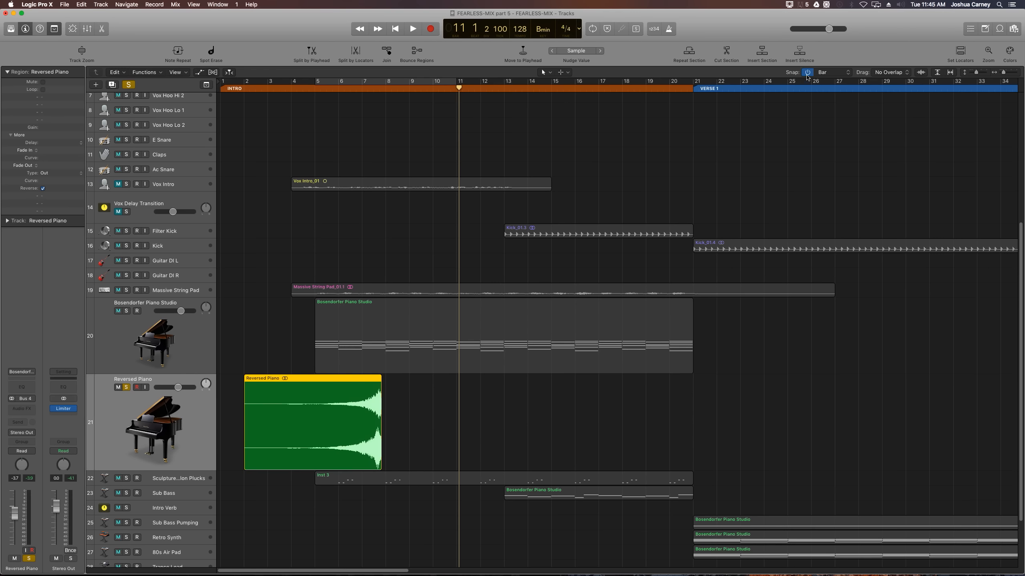
{"action": "left_click", "coordinate": [807, 73]}
{"action": "left_click_drag", "start_coordinate": [245, 455], "coordinate": [272, 430]}
{"action": "left_click", "coordinate": [314, 88]}
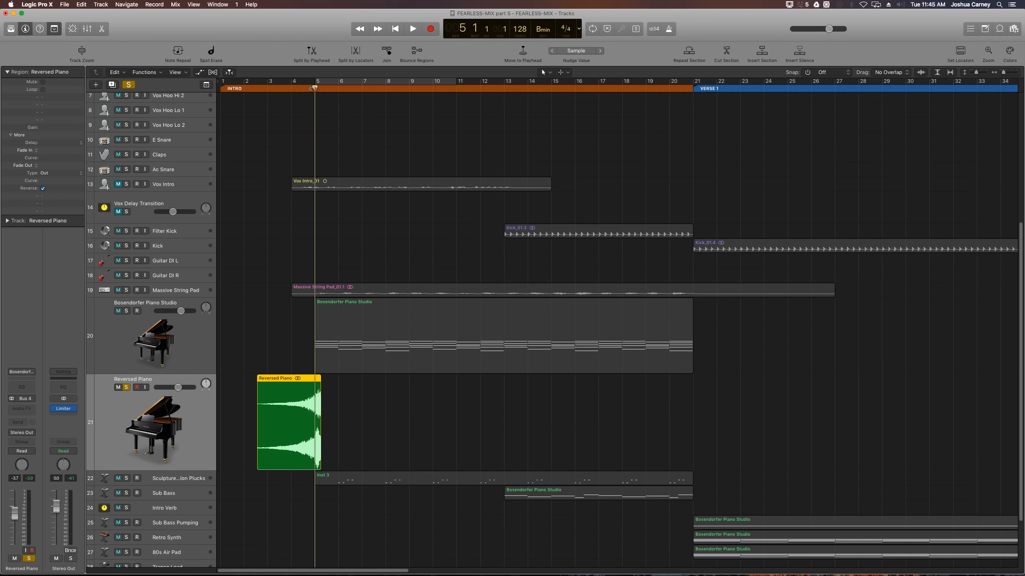
Trim the Reversed Piano region's end to just past bar 5 and add a fade-out of 42 there
{"action": "key", "text": "super+Right"}
{"action": "key", "text": "super+Right"}
{"action": "key", "text": "super+Right"}
{"action": "key", "text": "super+Right"}
{"action": "key", "text": "super+Right"}
{"action": "key", "text": "super+Right"}
{"action": "key", "text": "super+Right"}
{"action": "key", "text": "super+Right"}
{"action": "key", "text": "super+Right"}
{"action": "key", "text": "super+Right"}
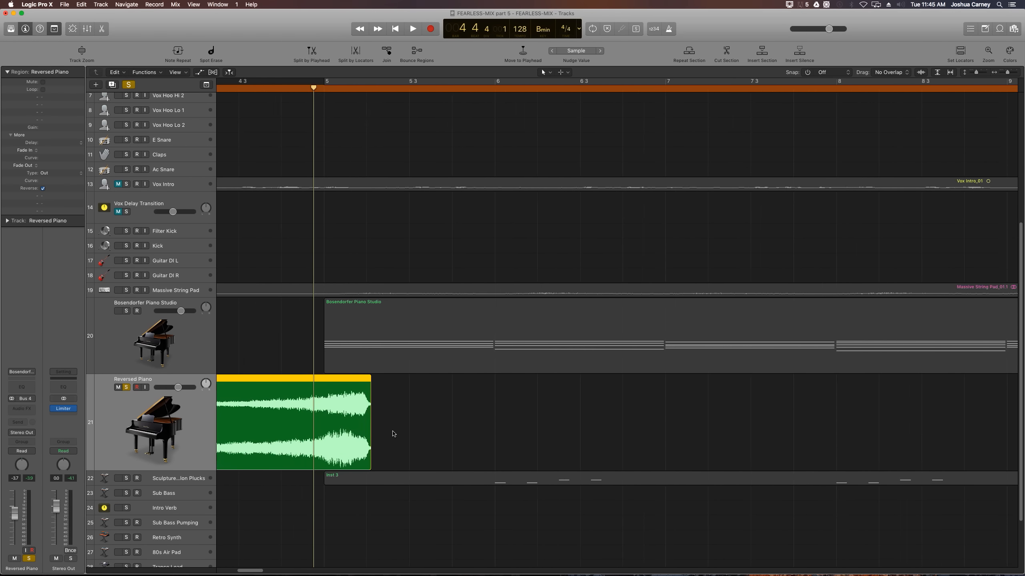
{"action": "left_click", "coordinate": [344, 88]}
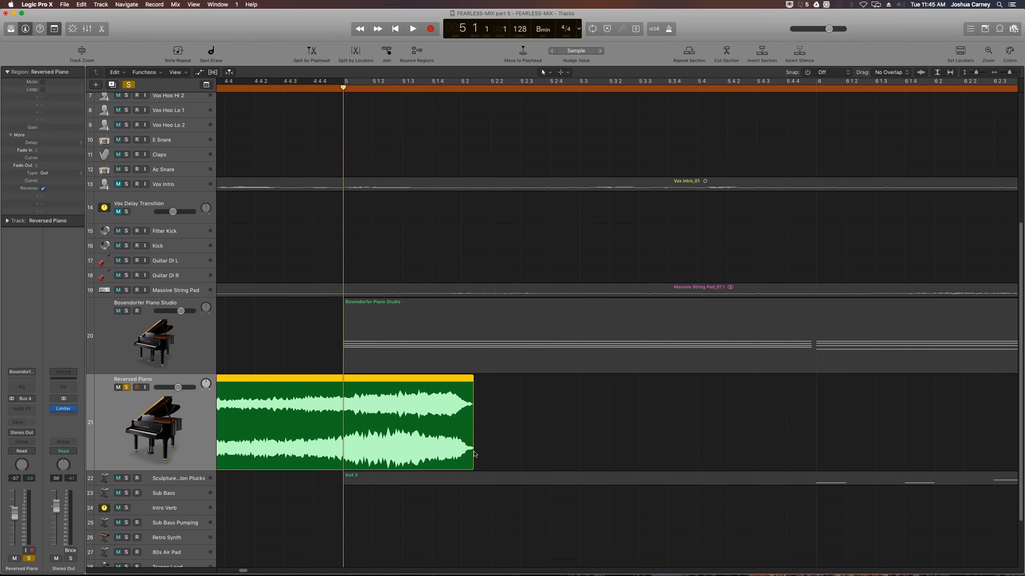
{"action": "left_click_drag", "start_coordinate": [473, 452], "coordinate": [352, 433]}
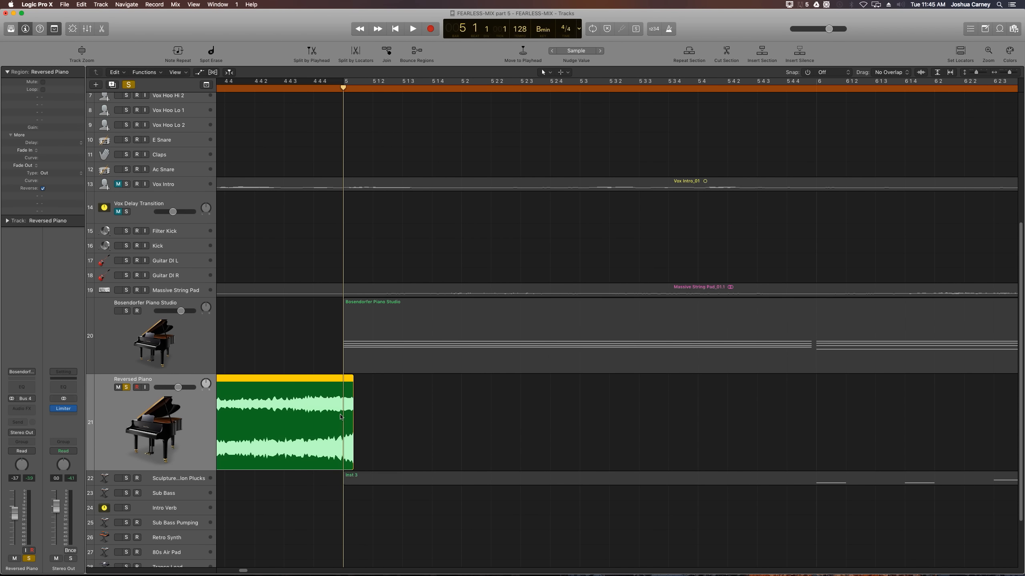
{"action": "left_click", "coordinate": [404, 427]}
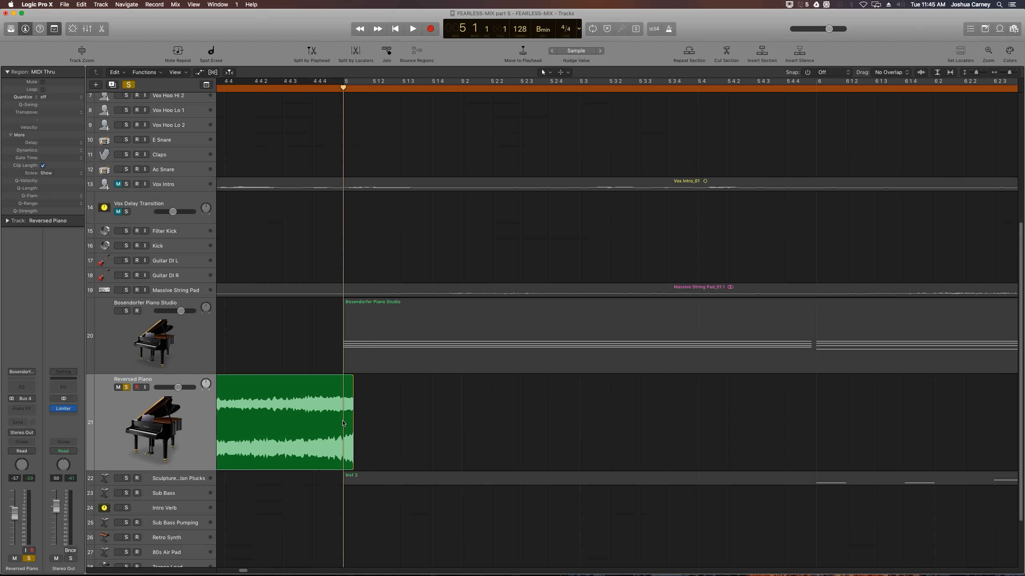
{"action": "left_click_drag", "start_coordinate": [343, 424], "coordinate": [375, 427]}
{"action": "left_click", "coordinate": [411, 432]}
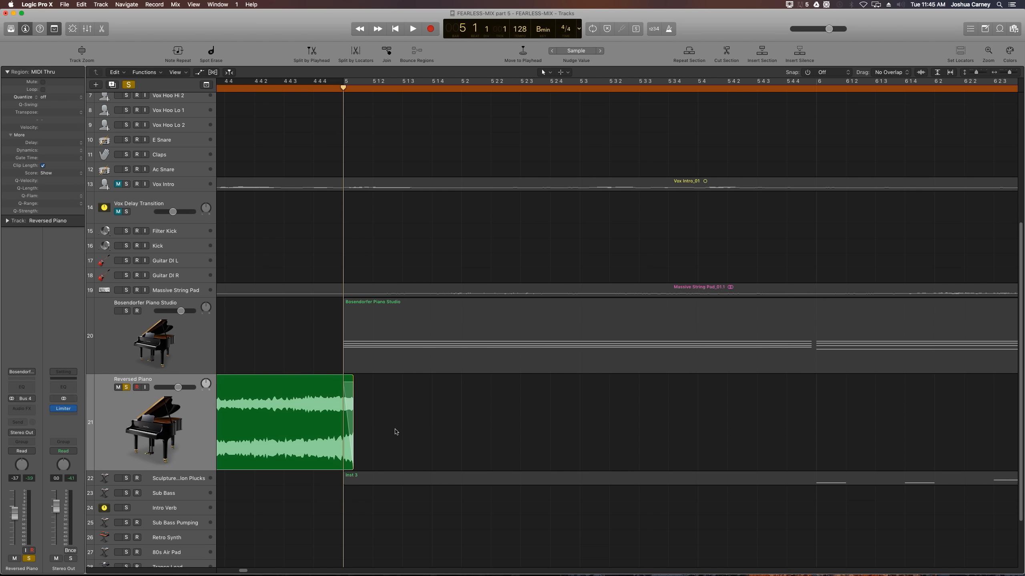
Extend the Reversed Piano region's start back to bar 1 and return the playhead to the beginning
{"action": "key", "text": "super+Left"}
{"action": "key", "text": "super+Left"}
{"action": "key", "text": "super+Left"}
{"action": "key", "text": "super+Left"}
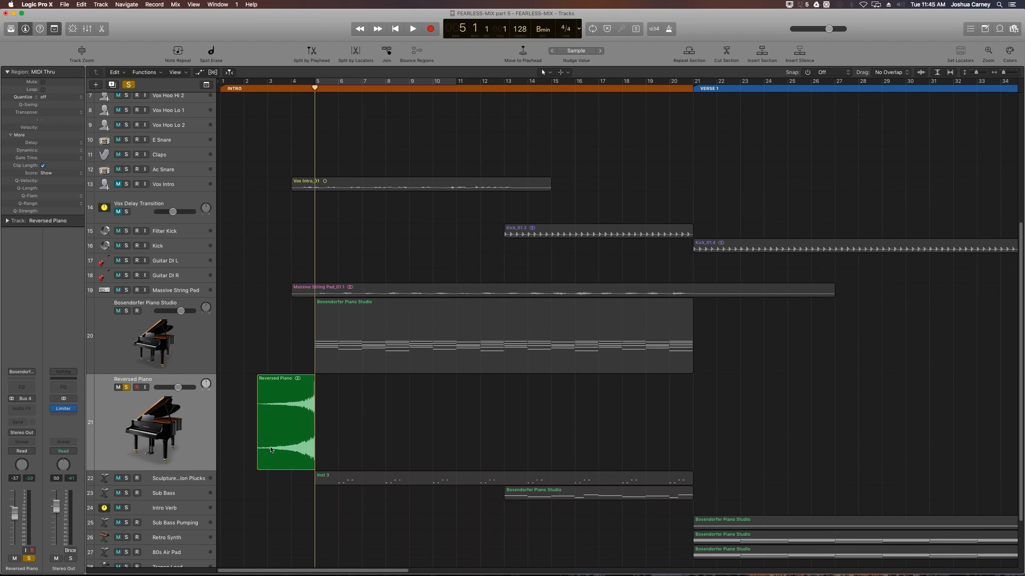
{"action": "left_click_drag", "start_coordinate": [257, 454], "coordinate": [220, 456]}
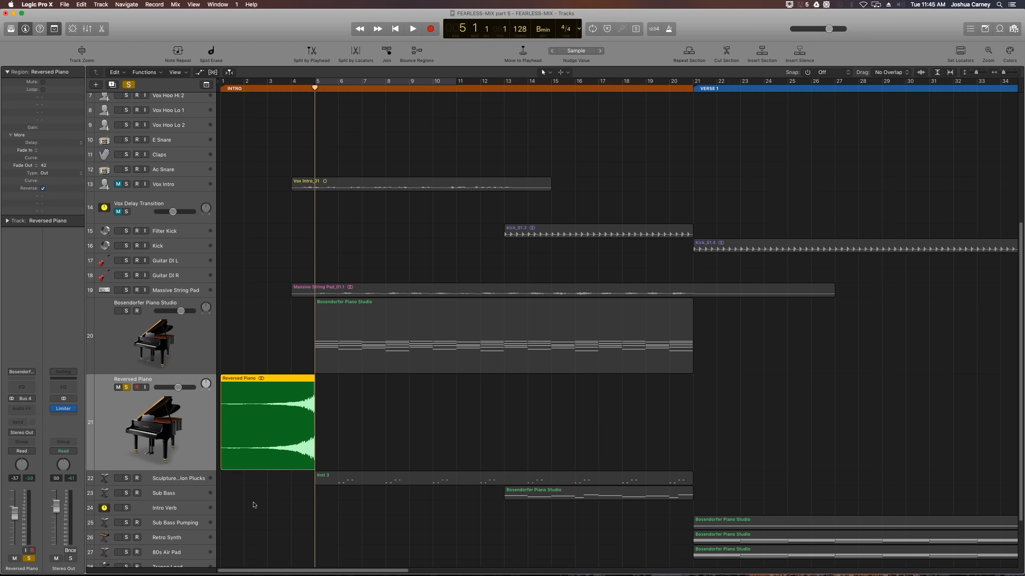
{"action": "left_click", "coordinate": [253, 505]}
{"action": "key", "text": "super+Right"}
{"action": "key", "text": "Return"}
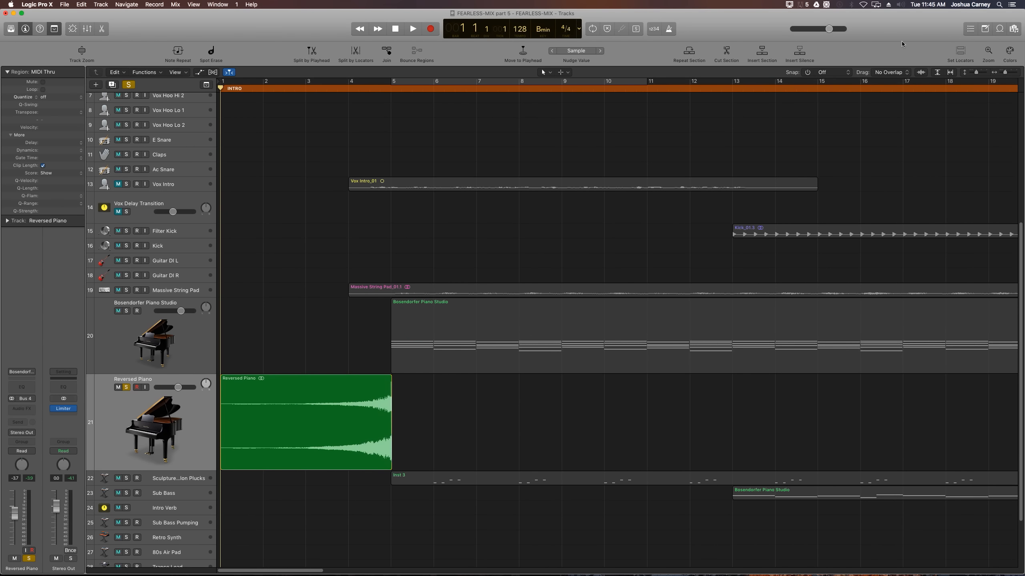
Set snap to Bar and remove the part of the Reversed Piano region before bar 2
{"action": "left_click", "coordinate": [807, 75]}
{"action": "left_click", "coordinate": [843, 73]}
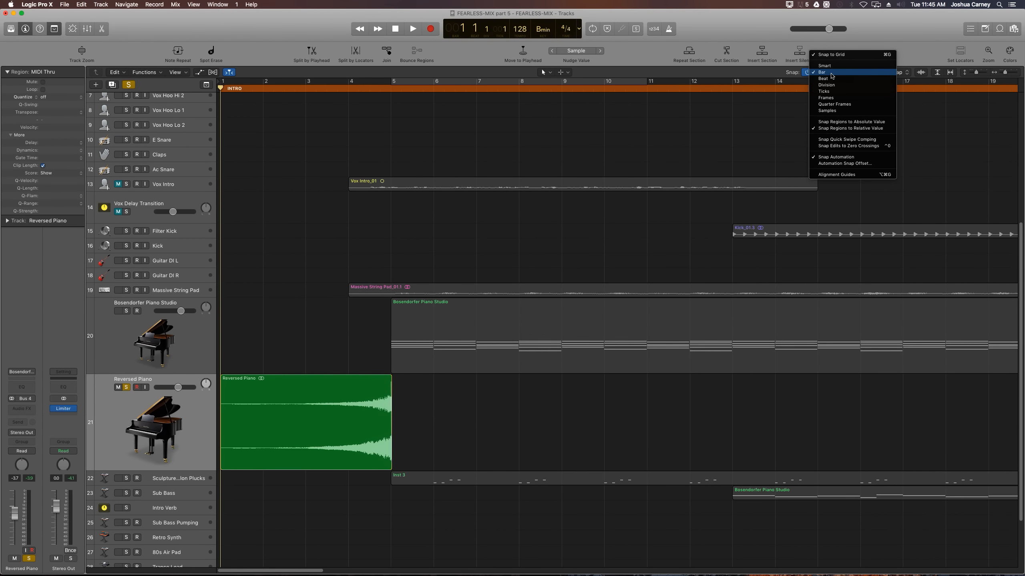
{"action": "left_click", "coordinate": [831, 74]}
{"action": "left_click_drag", "start_coordinate": [262, 399], "coordinate": [221, 399]}
{"action": "key", "text": "Delete"}
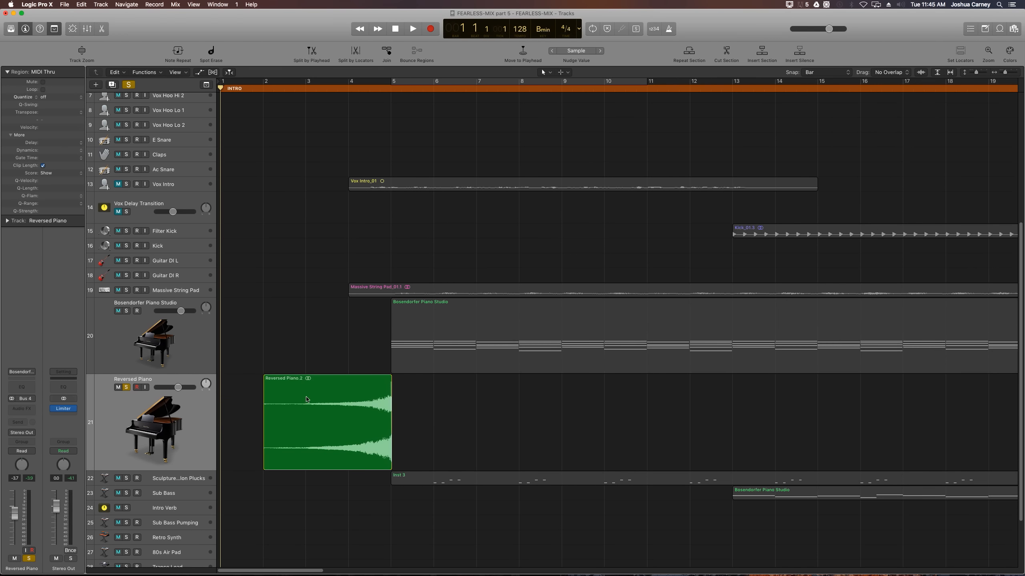
Add a fade-in of 1906, about one bar long, to the Reversed Piano region's start at bar 2
{"action": "left_click_drag", "start_coordinate": [305, 398], "coordinate": [242, 399]}
{"action": "left_click", "coordinate": [281, 331]}
{"action": "key", "text": "space"}
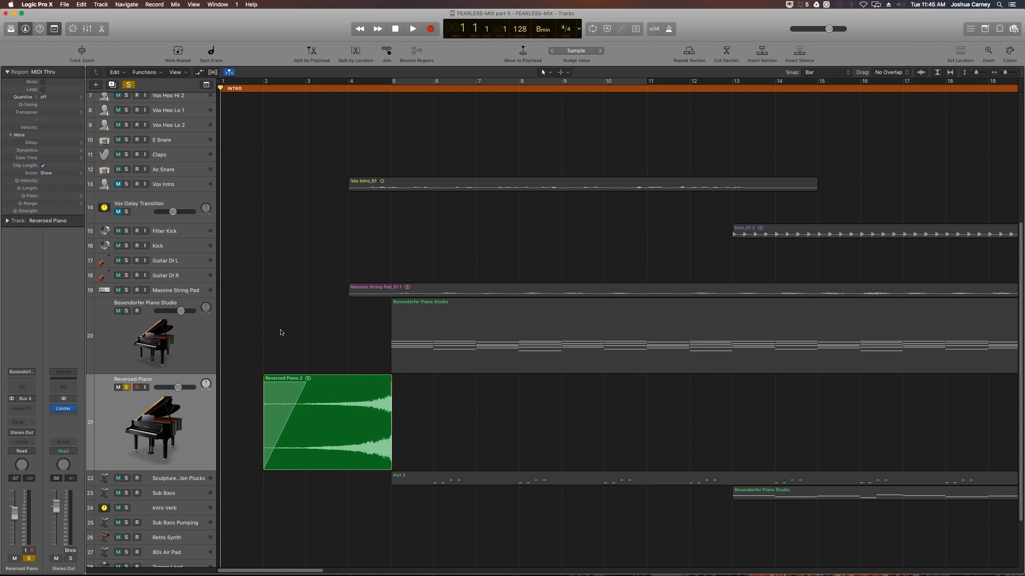
Take the Reversed Piano track out of solo and leave it unmuted
{"action": "left_click", "coordinate": [121, 388]}
{"action": "key", "text": "space"}
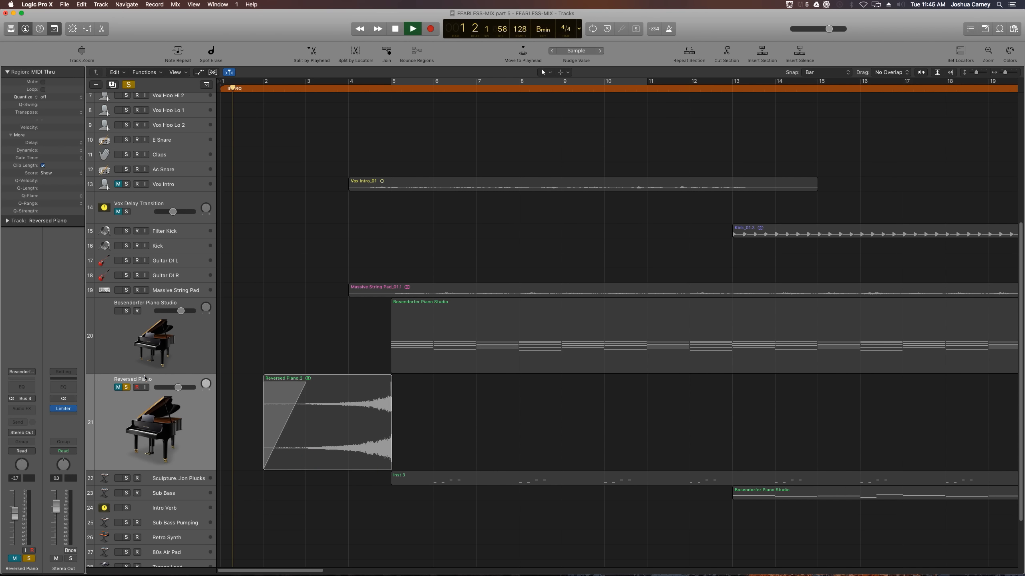
{"action": "key", "text": "space"}
{"action": "left_click", "coordinate": [120, 388]}
{"action": "left_click", "coordinate": [127, 389]}
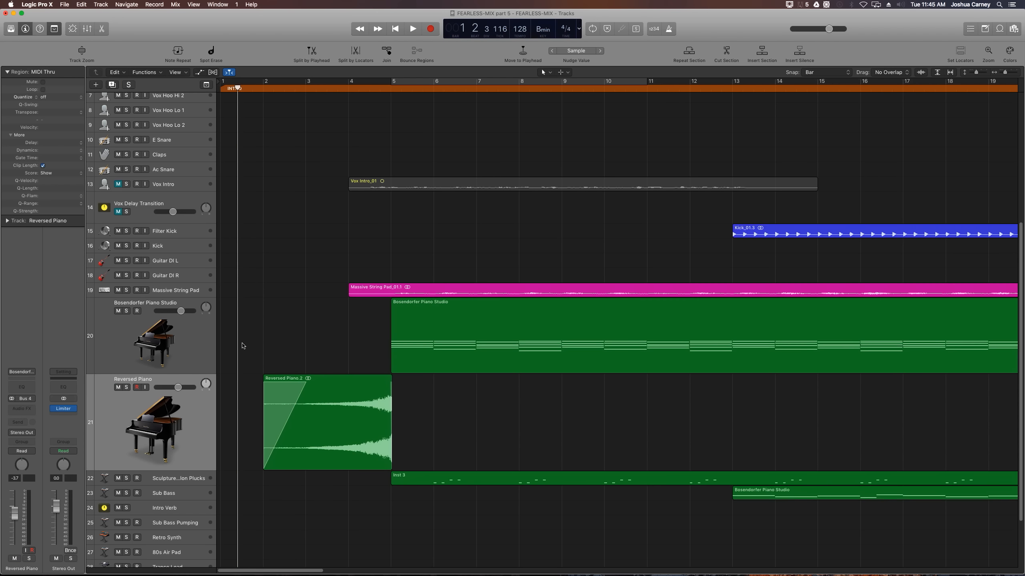
Play the intro with the full mix to check how the reversed piano swell leads into the piano at bar 5
{"action": "key", "text": "space"}
{"action": "scroll", "coordinate": [243, 347], "scroll_direction": "up", "scroll_amount": 10}
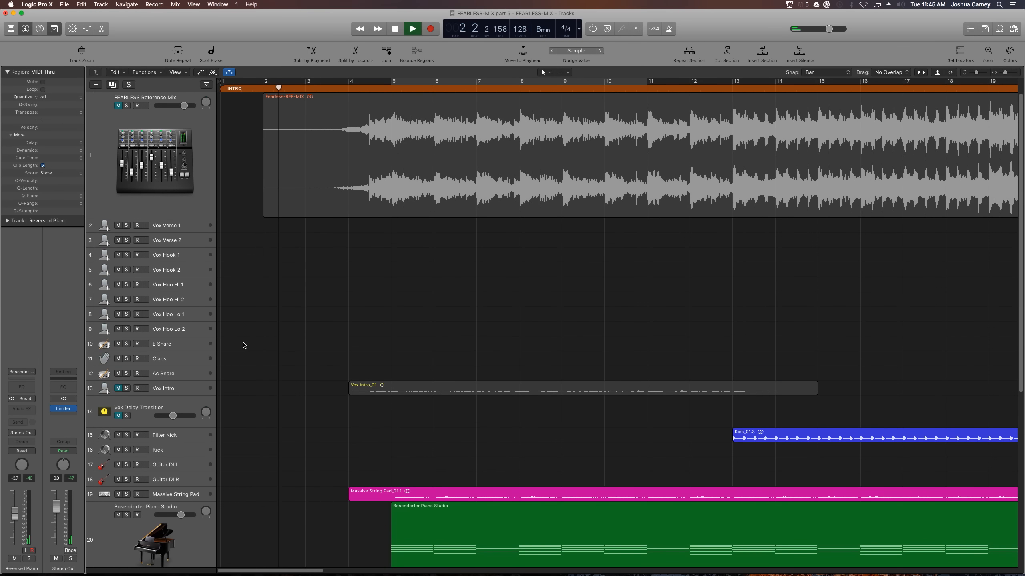
{"action": "scroll", "coordinate": [244, 345], "scroll_direction": "down", "scroll_amount": 10}
{"action": "scroll", "coordinate": [244, 346], "scroll_direction": "down", "scroll_amount": 2}
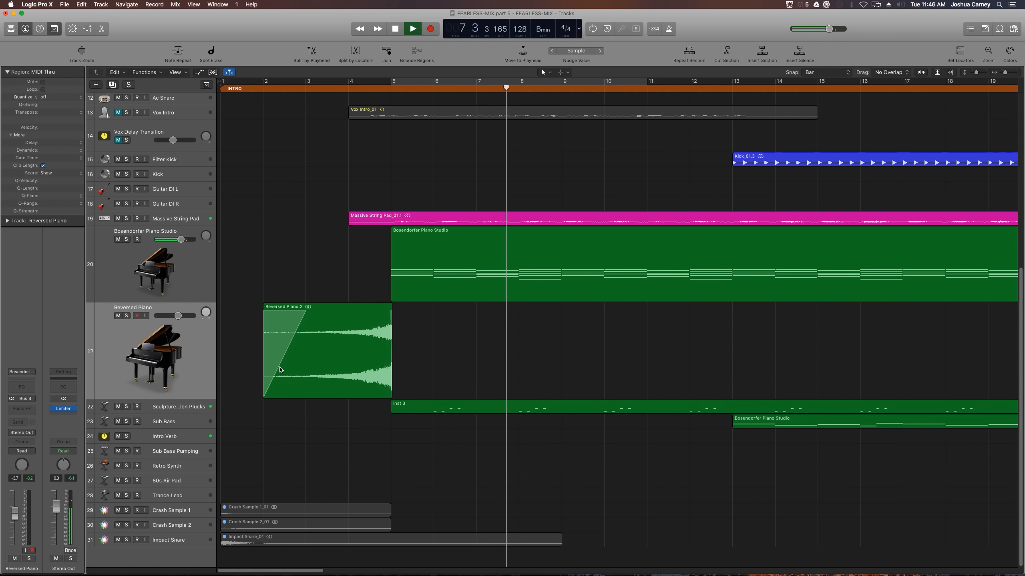
{"action": "key", "text": "super+Left"}
{"action": "key", "text": "super+Left"}
{"action": "key", "text": "super+Left"}
{"action": "key", "text": "space"}
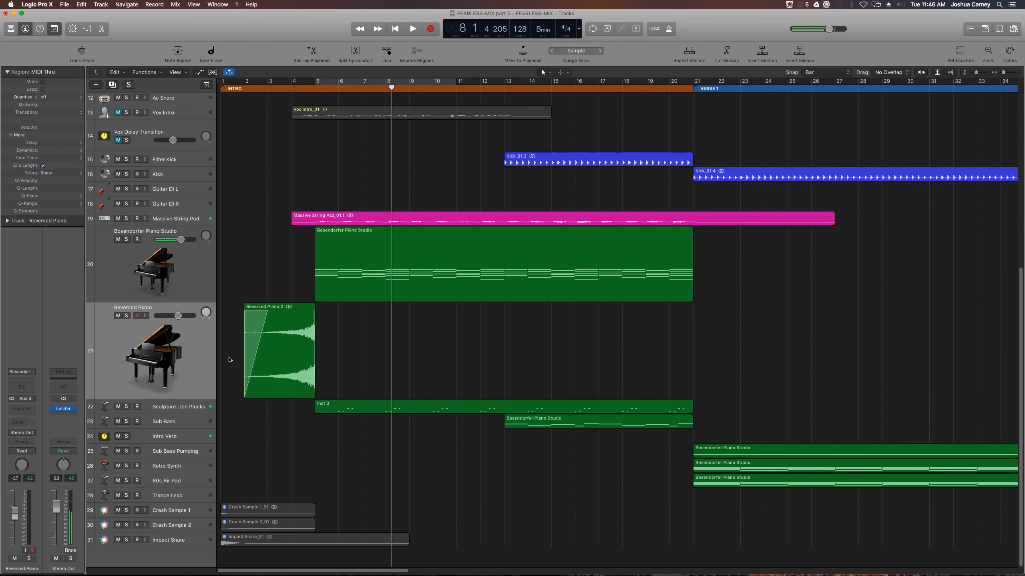
Copy the Reversed Piano region to end at bar 21 before Verse 1 and extend the copy's start back to about bar 15.5
{"action": "left_click", "coordinate": [277, 351]}
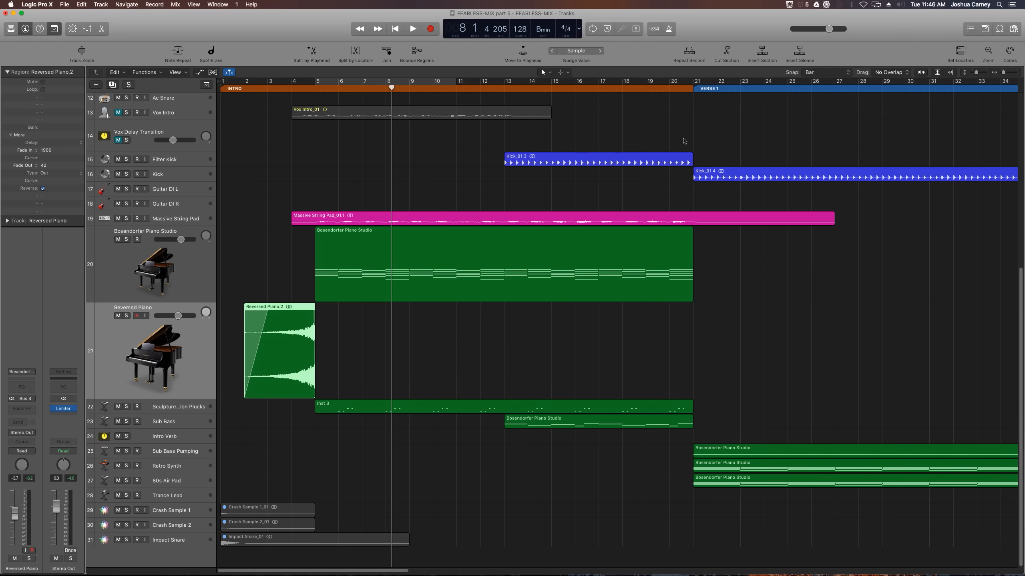
{"action": "left_click", "coordinate": [825, 74]}
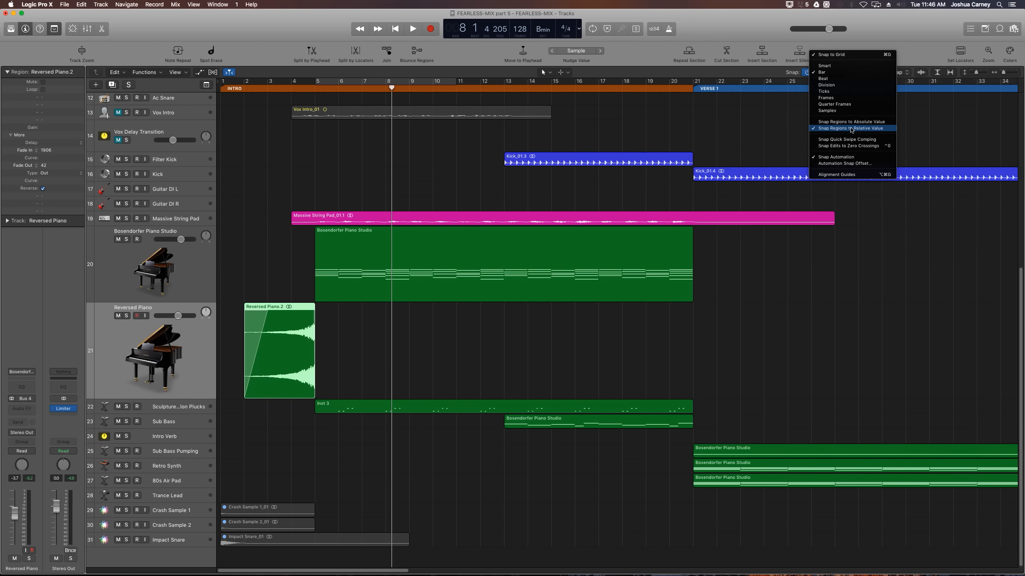
{"action": "left_click", "coordinate": [700, 323]}
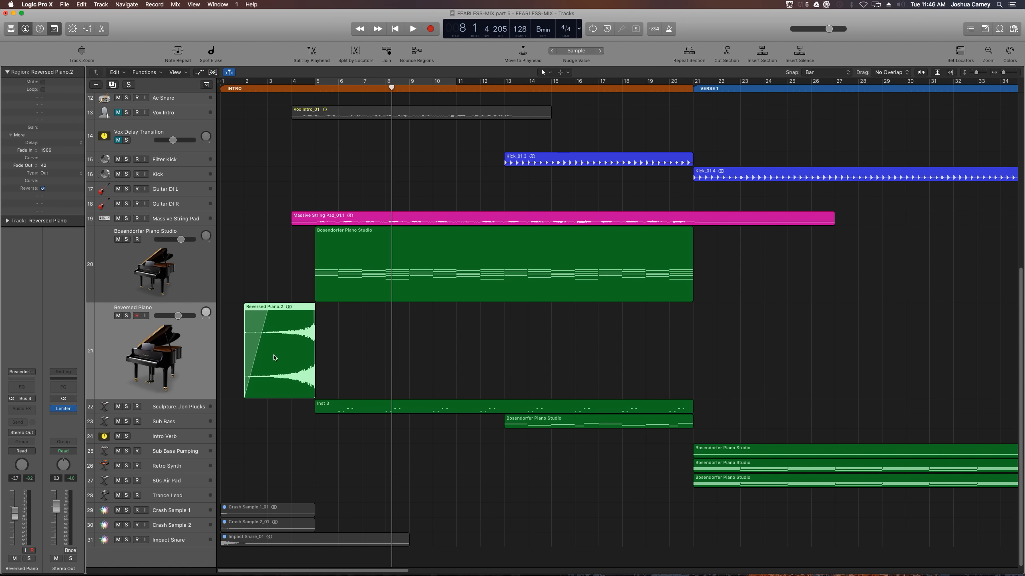
{"action": "left_click_drag", "start_coordinate": [273, 358], "coordinate": [645, 355]}
{"action": "left_click", "coordinate": [588, 371]}
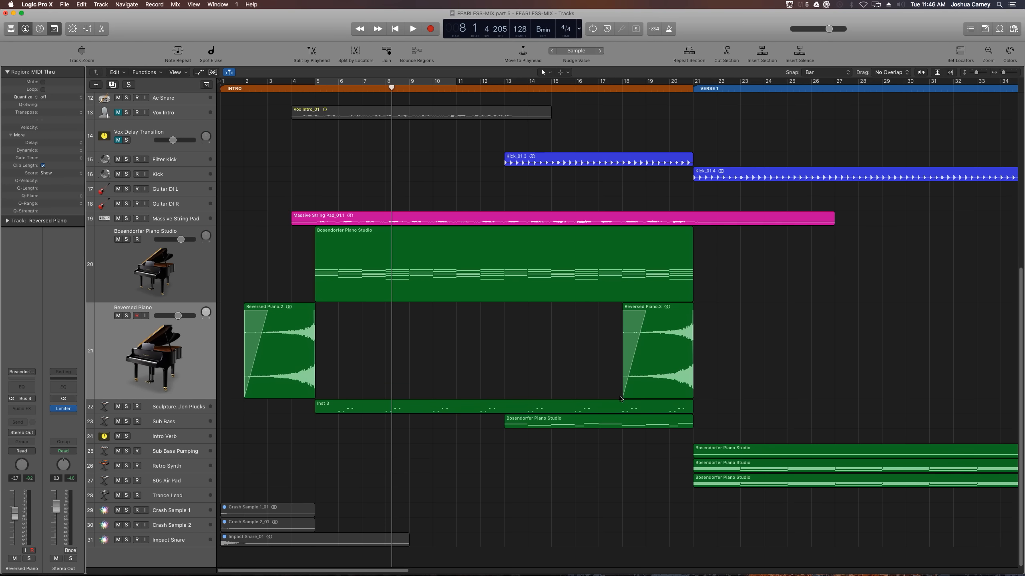
{"action": "left_click_drag", "start_coordinate": [622, 393], "coordinate": [509, 376]}
{"action": "left_click", "coordinate": [509, 371]}
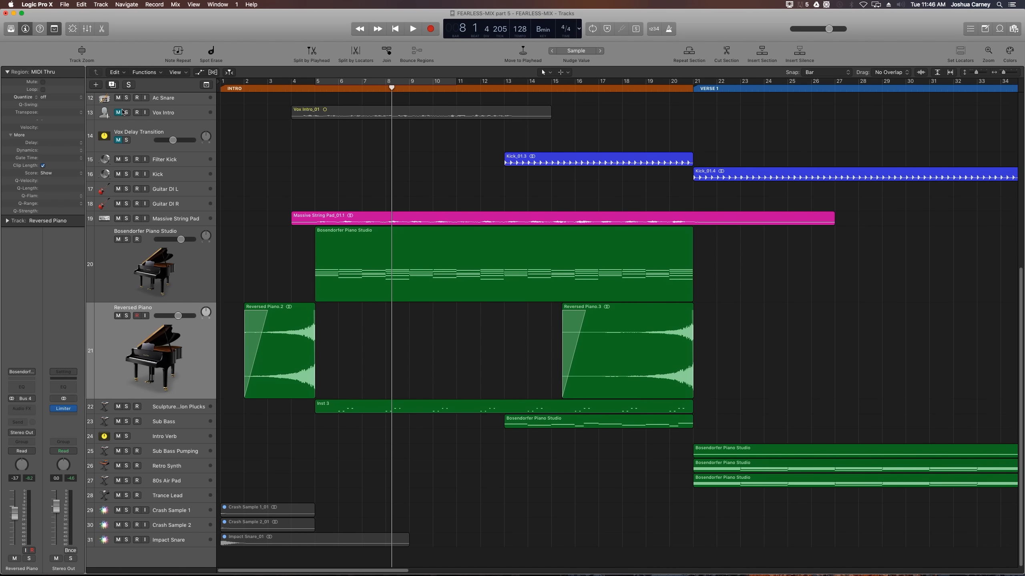
Unmute the Vox Intro and Vox Delay Transition tracks and lower the Reversed Piano track's volume to -5.5 dB
{"action": "left_click_drag", "start_coordinate": [120, 112], "coordinate": [119, 139]}
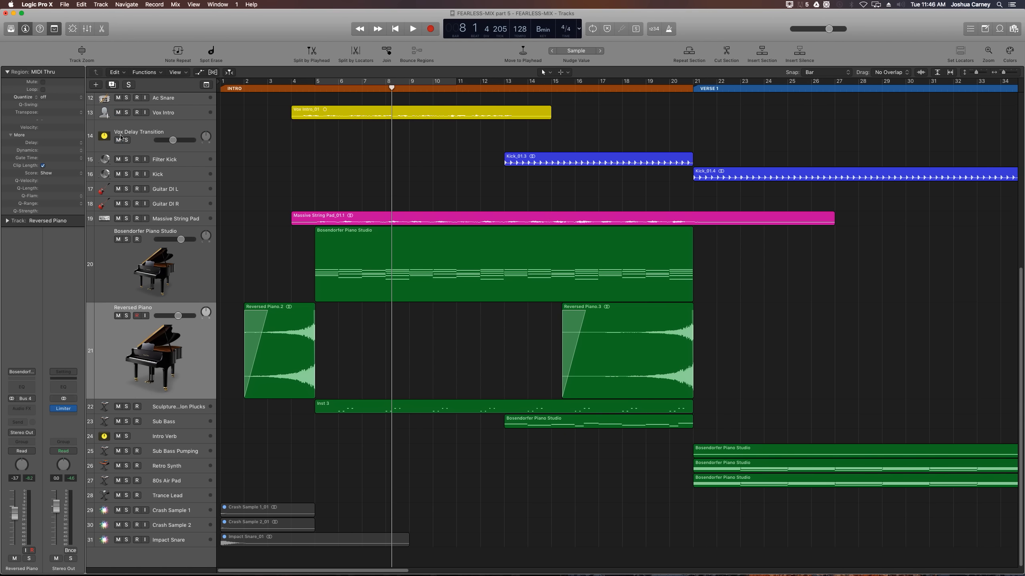
{"action": "left_click", "coordinate": [454, 88]}
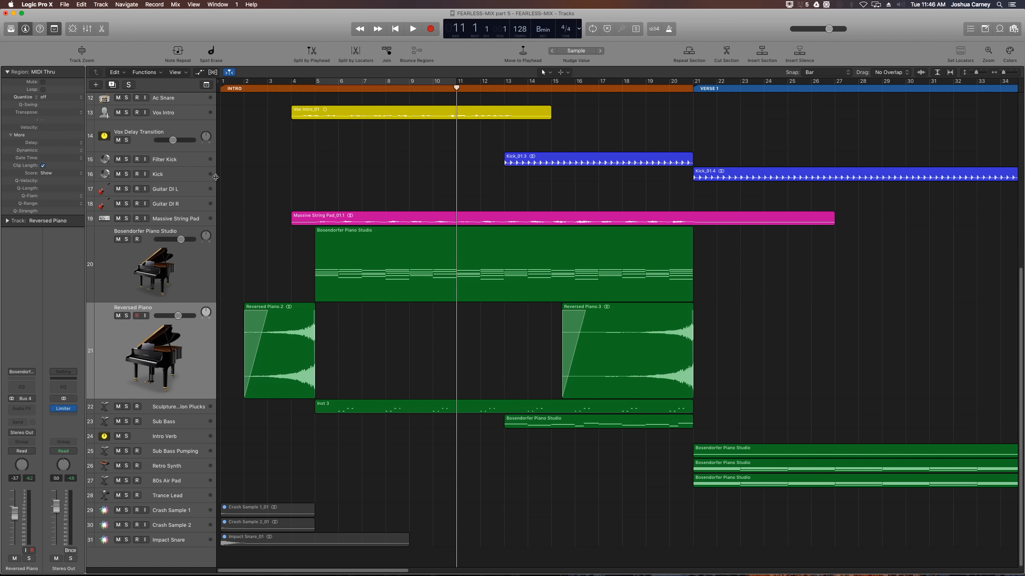
{"action": "left_click", "coordinate": [163, 358]}
{"action": "left_click_drag", "start_coordinate": [13, 519], "coordinate": [13, 523]}
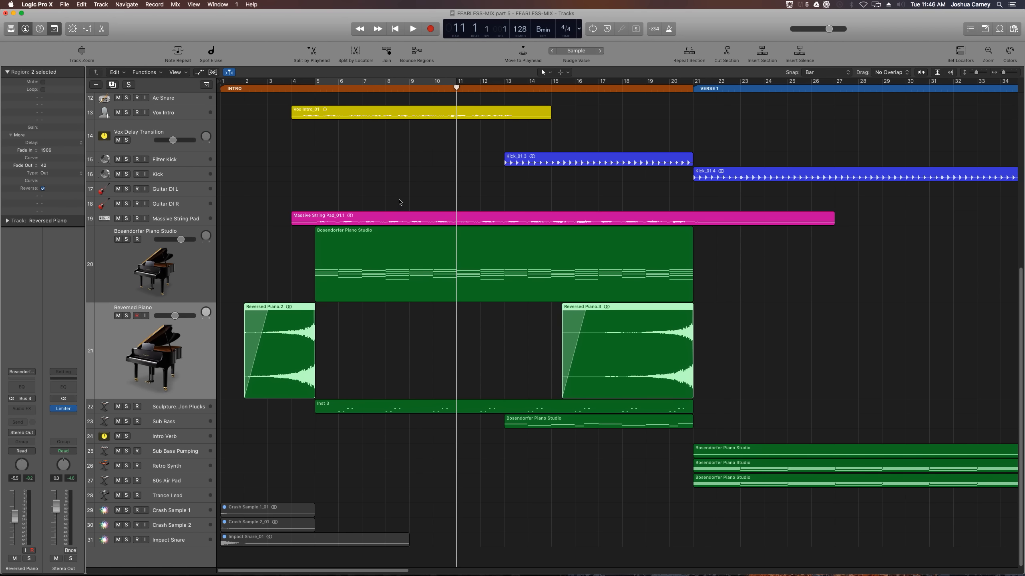
Show the mixer to examine the piano channels' sends, and hide it again
{"action": "left_click", "coordinate": [386, 88]}
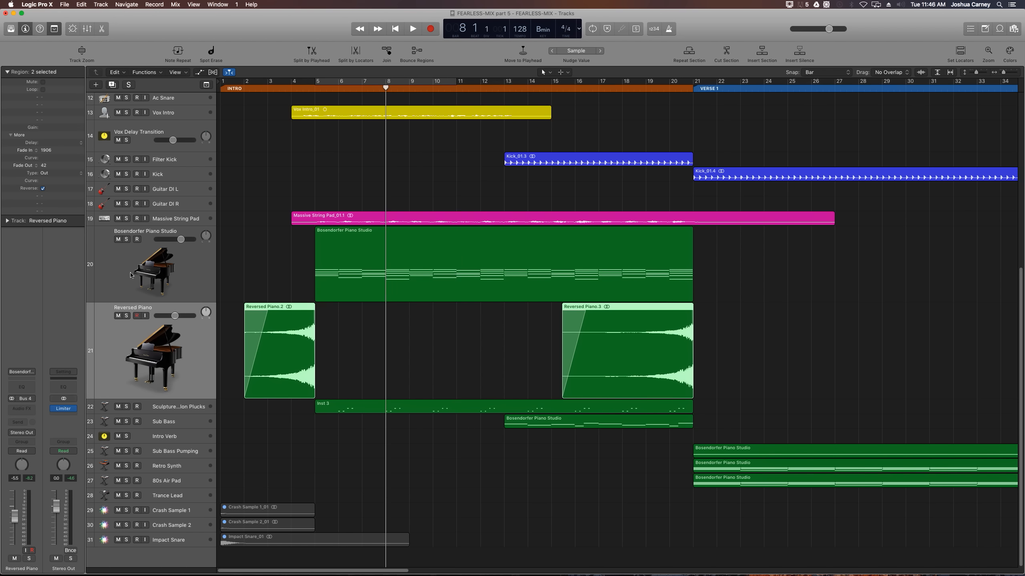
{"action": "key", "text": "x"}
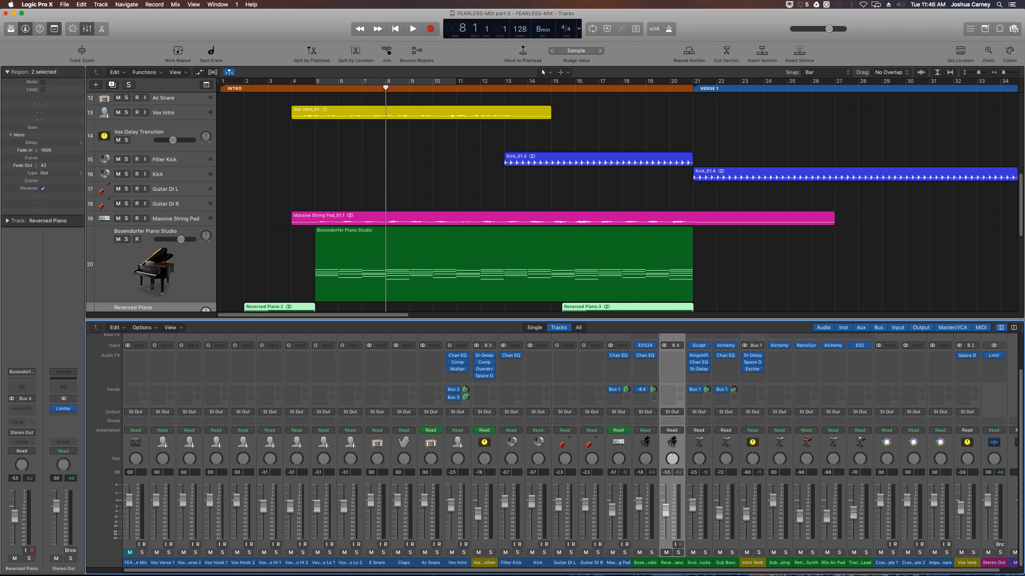
{"action": "left_click_drag", "start_coordinate": [654, 401], "coordinate": [654, 405]}
{"action": "key", "text": "x"}
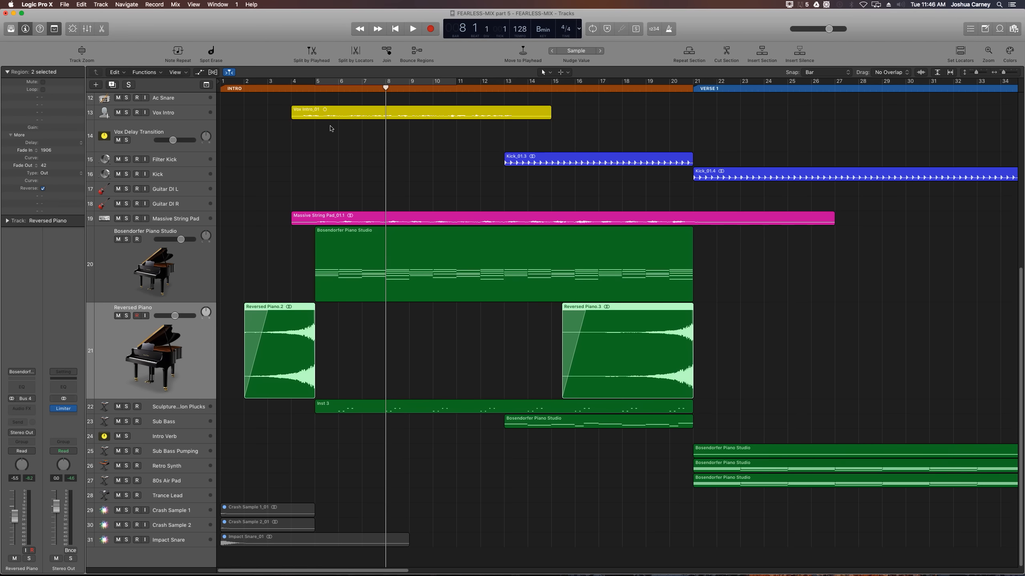
Play the song from bar 9 into Verse 1 to check the second reversed piano swell
{"action": "key", "text": "Return"}
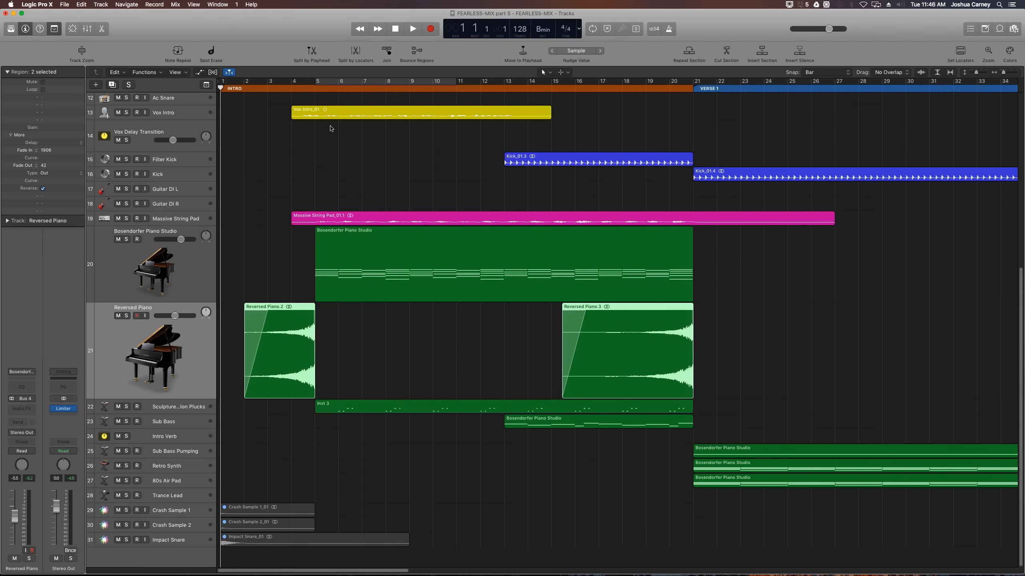
{"action": "left_click", "coordinate": [412, 88]}
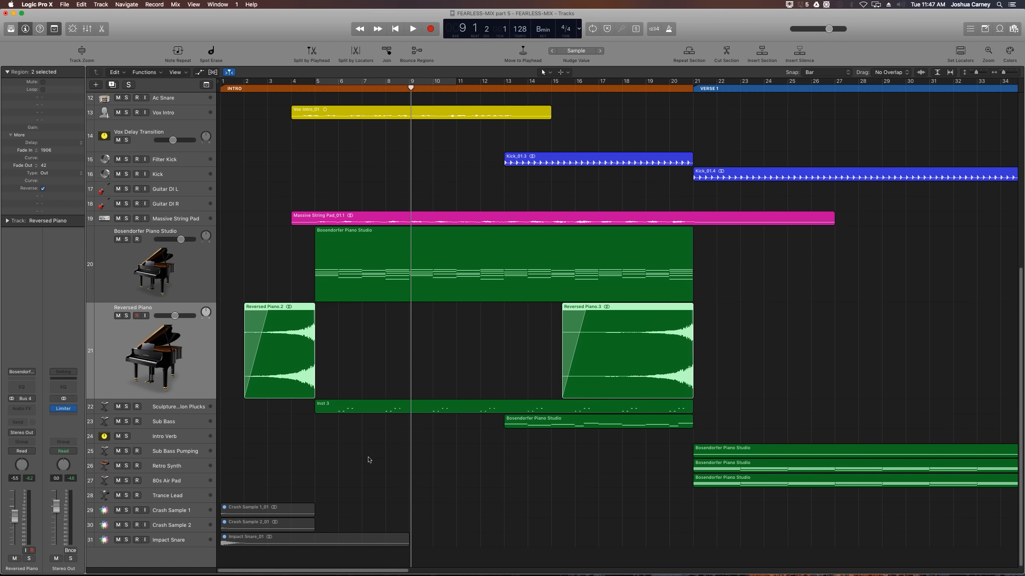
{"action": "key", "text": "space"}
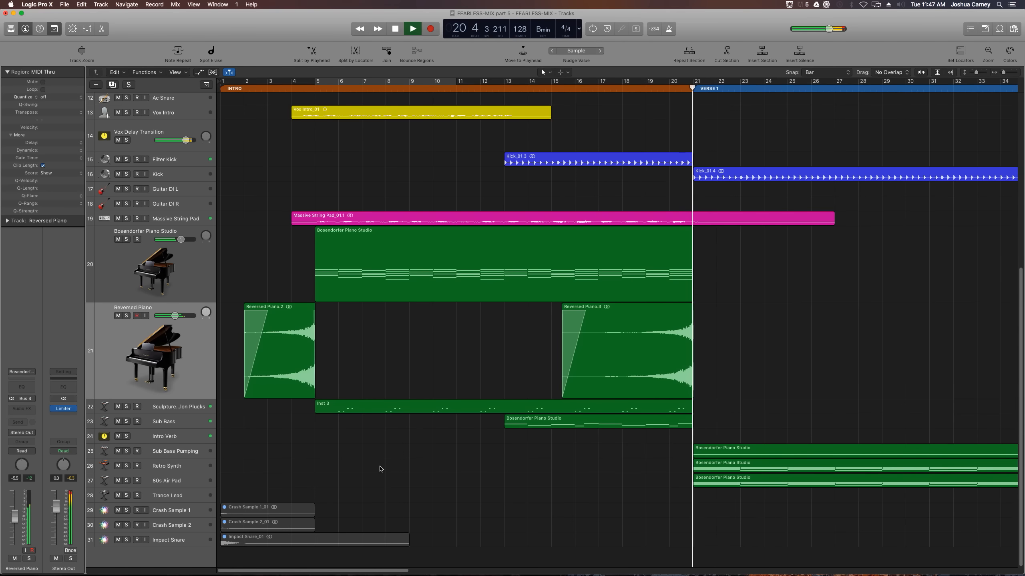
{"action": "key", "text": "space"}
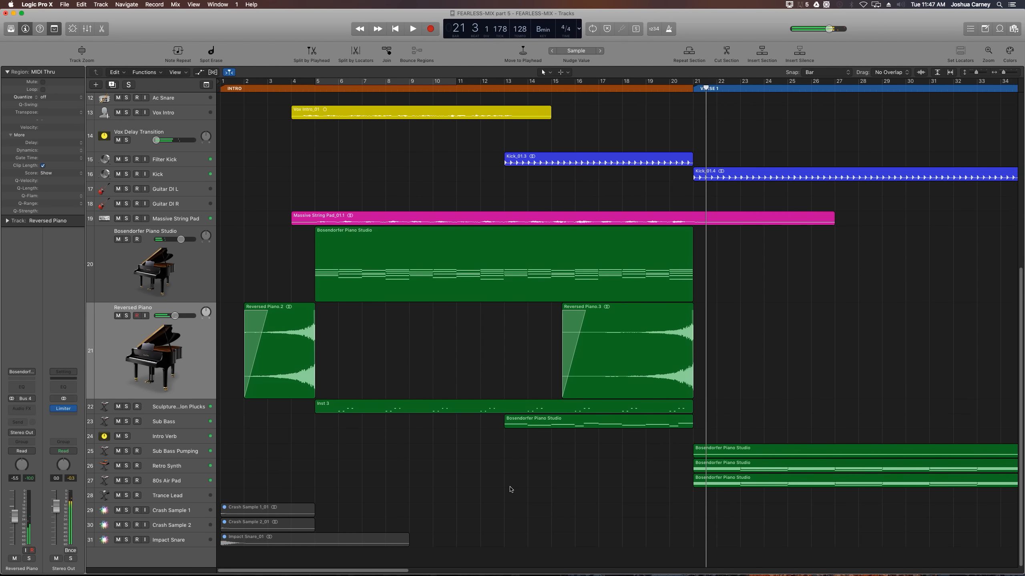
{"action": "left_click", "coordinate": [646, 355]}
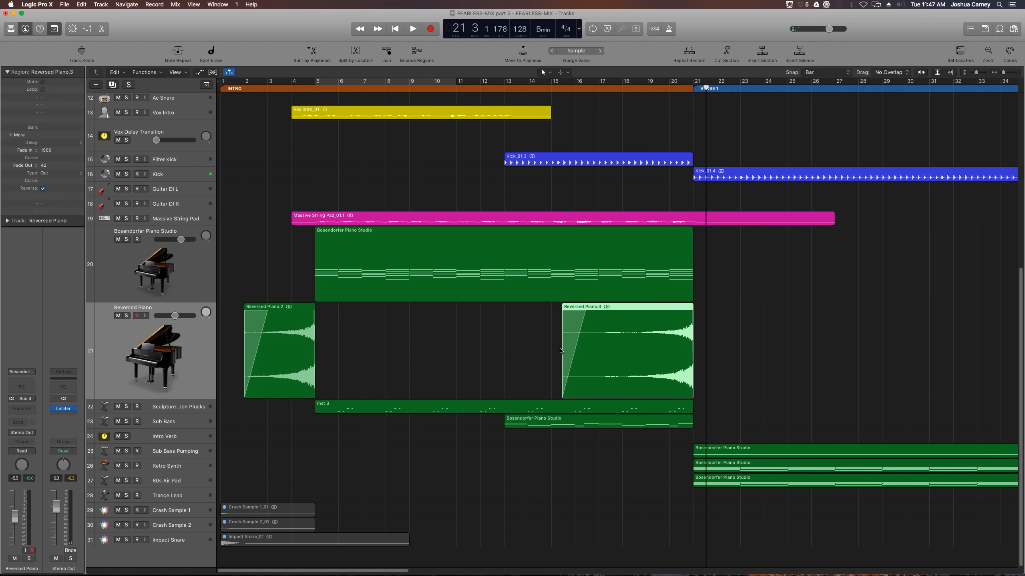
{"action": "left_click", "coordinate": [371, 377]}
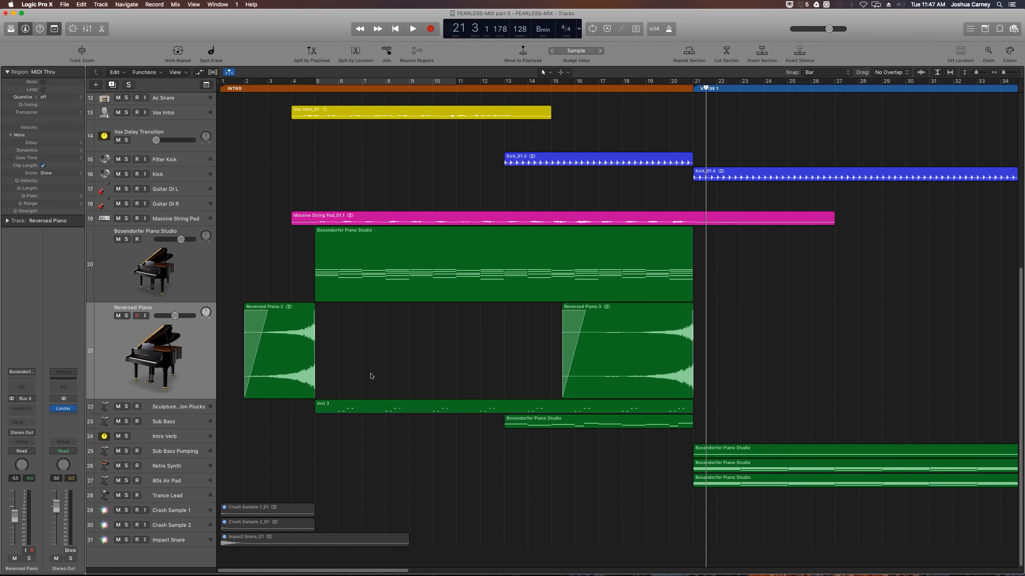
Select the Crash Sample 1 and Crash Sample 2 tracks and enlarge them to examine their waveforms
{"action": "left_click", "coordinate": [189, 514]}
{"action": "left_click", "coordinate": [184, 530], "text": "shift"}
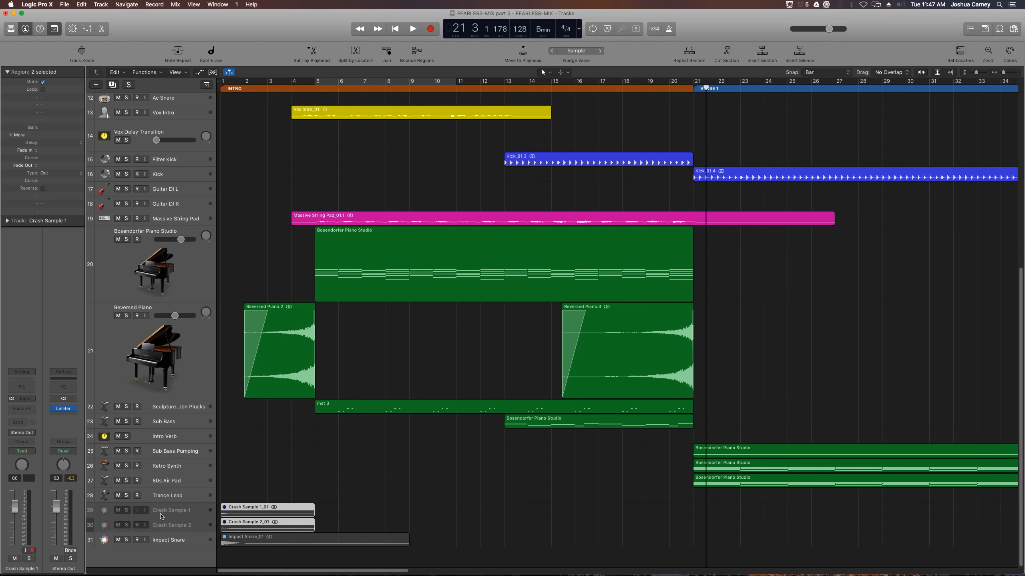
{"action": "left_click", "coordinate": [288, 481]}
{"action": "left_click_drag", "start_coordinate": [242, 511], "coordinate": [241, 526]}
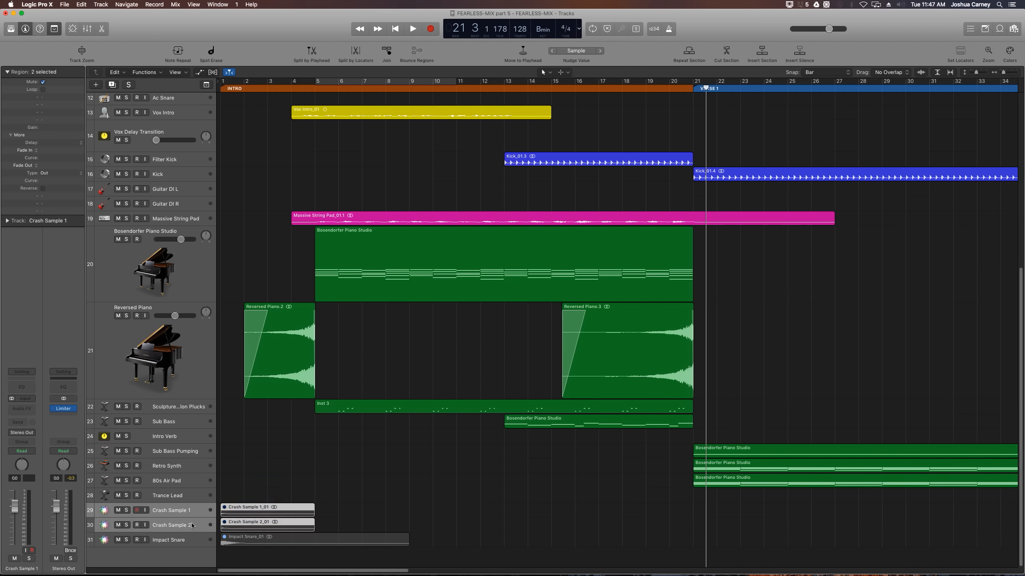
{"action": "left_click", "coordinate": [315, 471]}
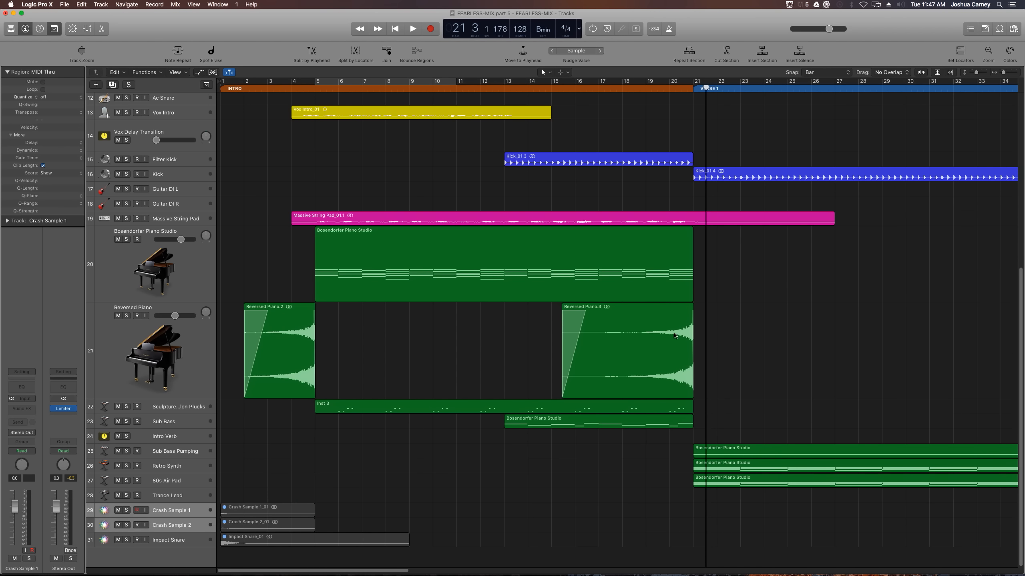
{"action": "left_click_drag", "start_coordinate": [974, 73], "coordinate": [981, 73]}
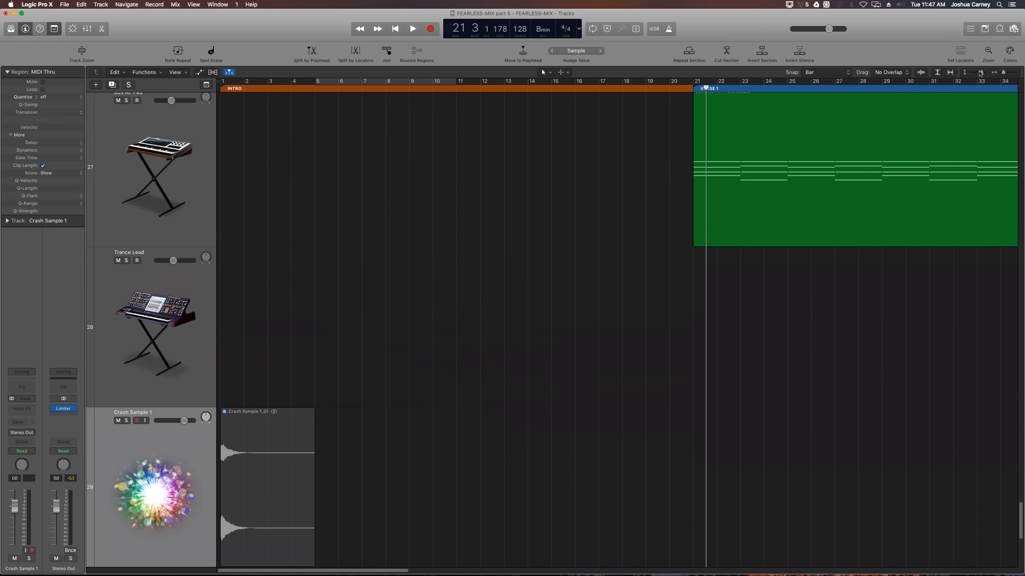
{"action": "scroll", "coordinate": [491, 142], "scroll_direction": "down", "scroll_amount": 5}
{"action": "left_click_drag", "start_coordinate": [392, 157], "coordinate": [282, 343]}
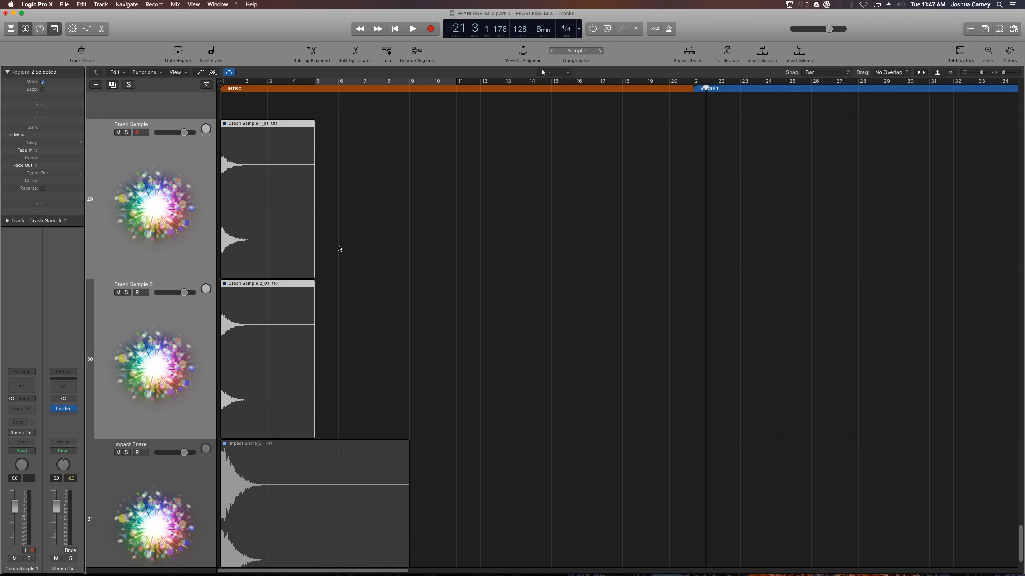
Unmute the Crash Sample 1 and Crash Sample 2 regions at bar 1
{"action": "left_click_drag", "start_coordinate": [448, 197], "coordinate": [264, 303]}
{"action": "key", "text": "Return"}
{"action": "key", "text": "super+Right"}
{"action": "key", "text": "super+Right"}
{"action": "key", "text": "super+Right"}
{"action": "left_click_drag", "start_coordinate": [566, 219], "coordinate": [395, 309]}
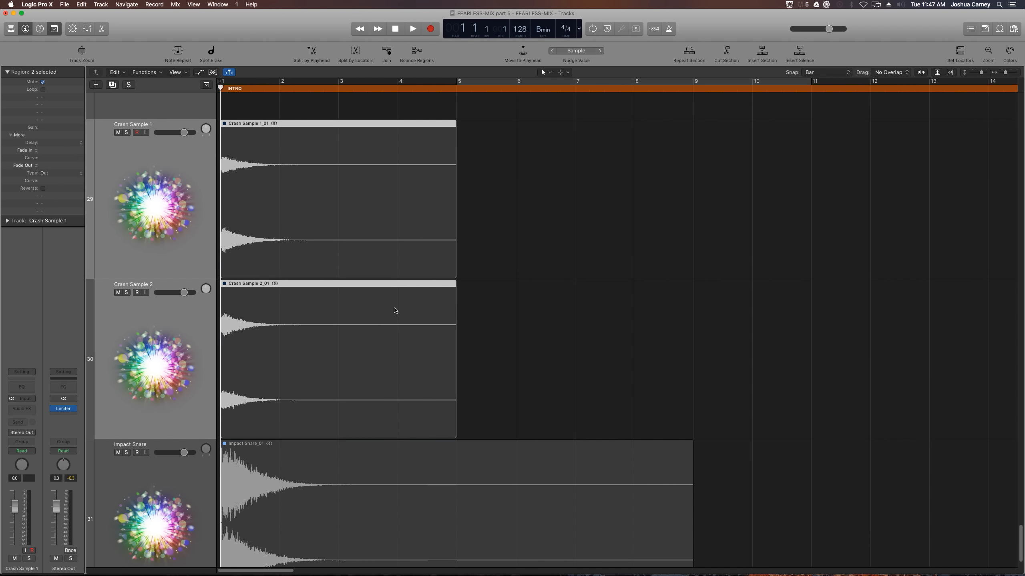
{"action": "key", "text": "m"}
{"action": "left_click", "coordinate": [594, 268]}
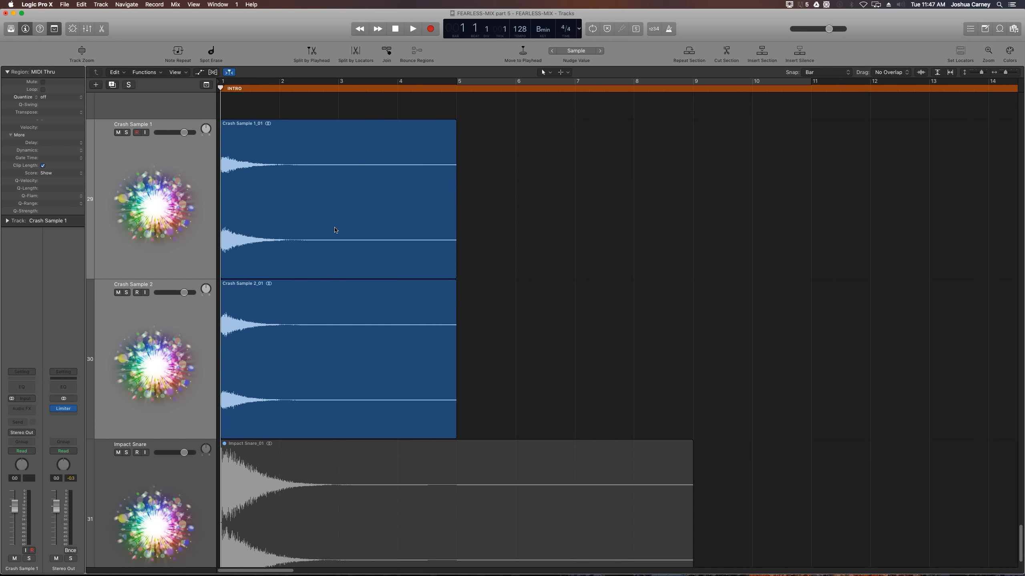
Solo the Crash Sample 1 and Crash Sample 2 tracks and play them briefly from bar 1
{"action": "left_click", "coordinate": [126, 132]}
{"action": "left_click", "coordinate": [126, 293]}
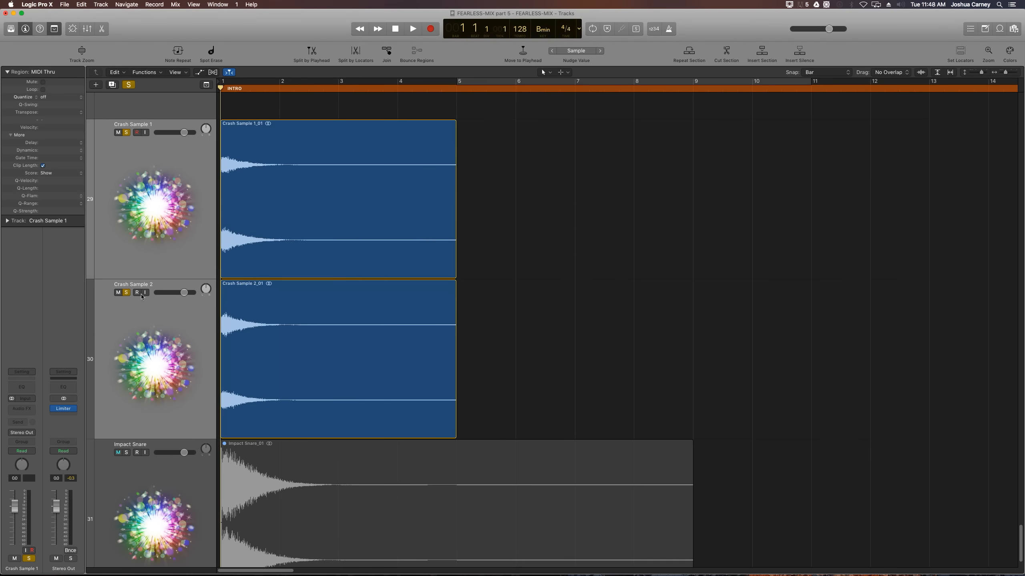
{"action": "key", "text": "space"}
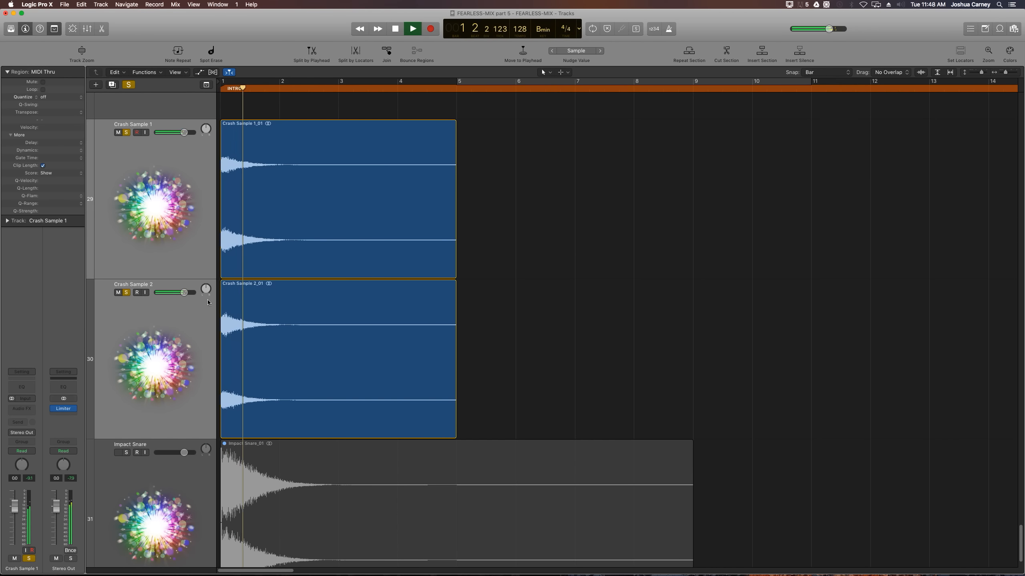
{"action": "key", "text": "space"}
Move both crash regions together to bar 17 so they end at bar 21, where Verse 1 begins
{"action": "key", "text": "super+Left"}
{"action": "key", "text": "super+Left"}
{"action": "key", "text": "super+Left"}
{"action": "key", "text": "super+Left"}
{"action": "key", "text": "super+Left"}
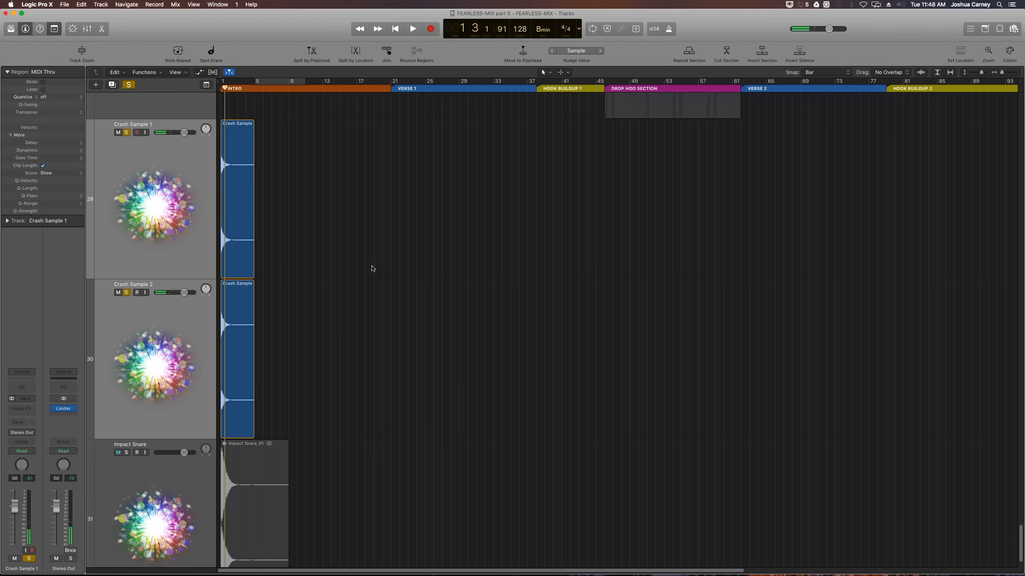
{"action": "key", "text": "super+Right"}
{"action": "left_click_drag", "start_coordinate": [293, 263], "coordinate": [372, 314]}
{"action": "key", "text": "super+Right"}
{"action": "key", "text": "super+Right"}
{"action": "key", "text": "super+Right"}
{"action": "key", "text": "super+Right"}
{"action": "key", "text": "super+Right"}
{"action": "key", "text": "super+Right"}
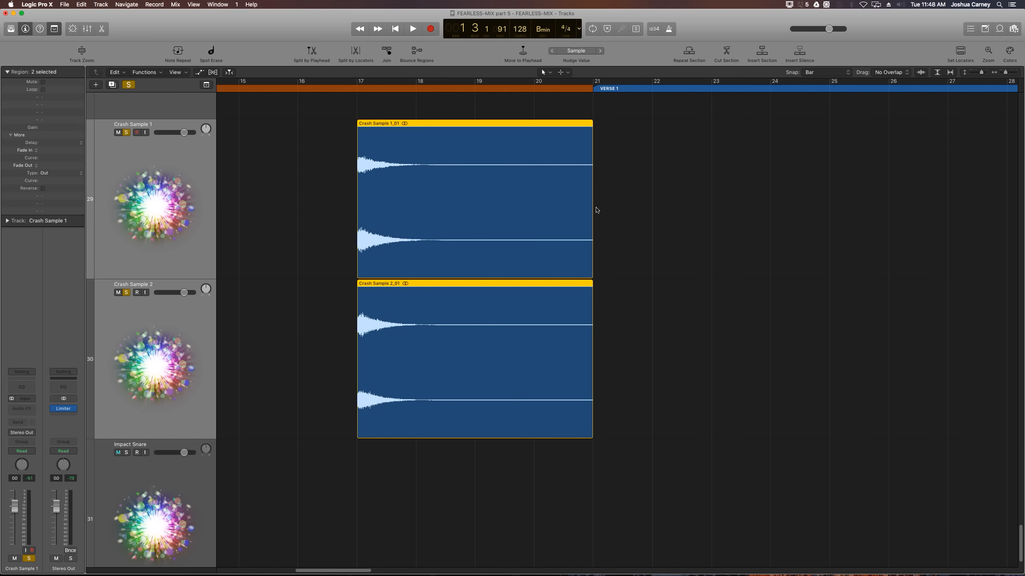
{"action": "left_click", "coordinate": [628, 210]}
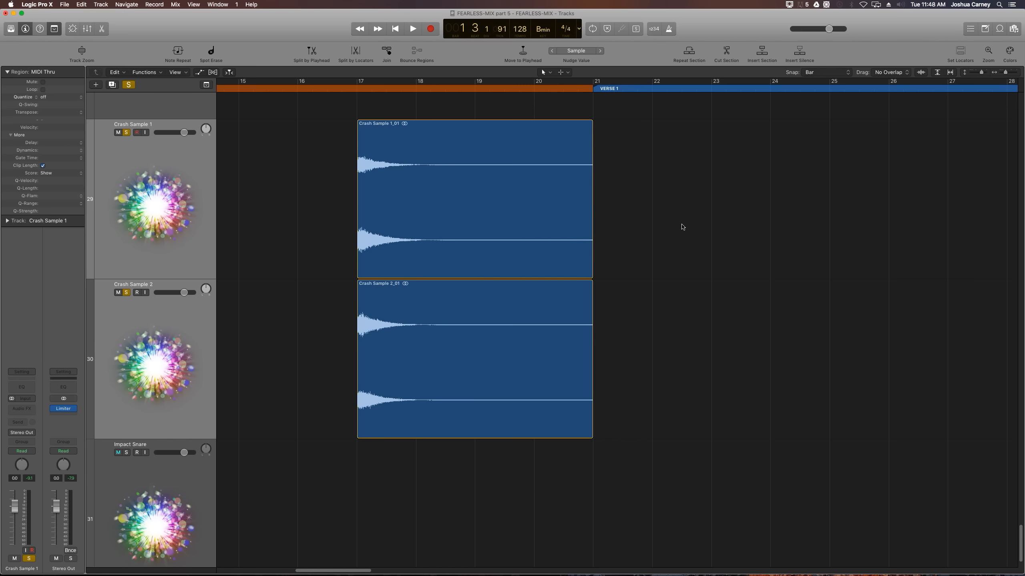
Select both crash regions at bar 17 and reverse them so they swell toward Verse 1
{"action": "left_click_drag", "start_coordinate": [682, 222], "coordinate": [456, 340]}
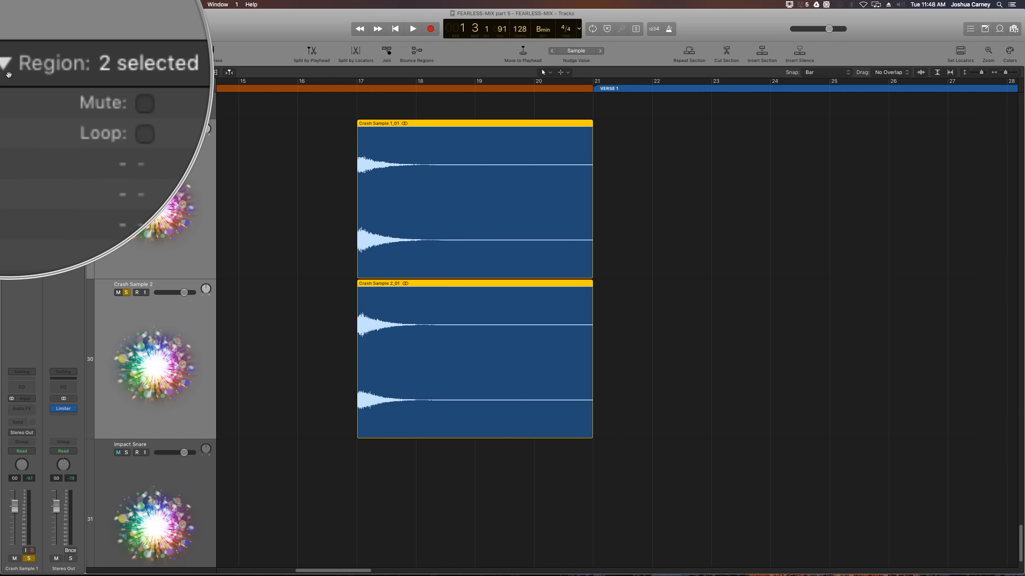
{"action": "left_click", "coordinate": [43, 189]}
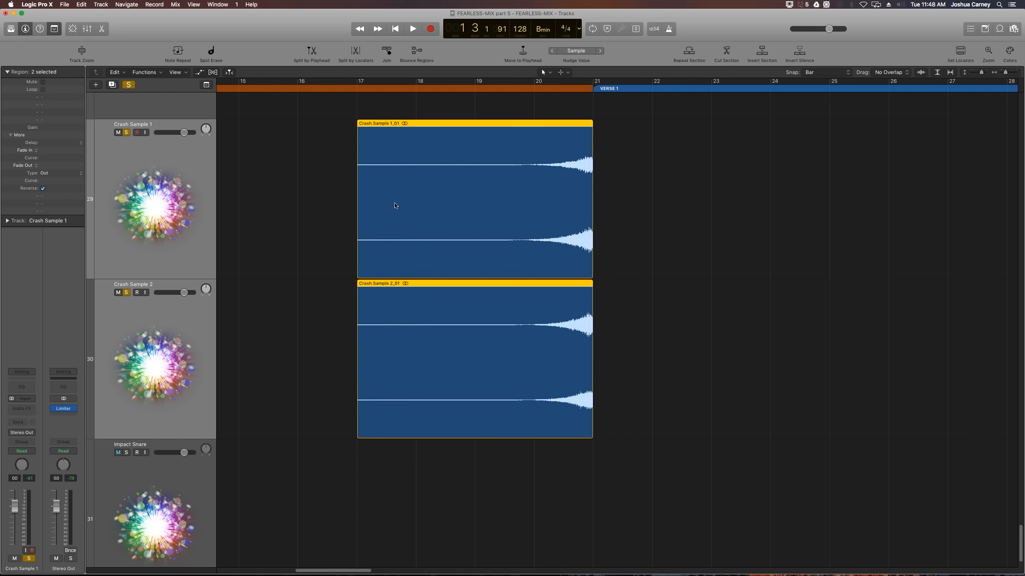
Play the soloed reversed crashes from bar 19 across the start of Verse 1
{"action": "left_click", "coordinate": [481, 85]}
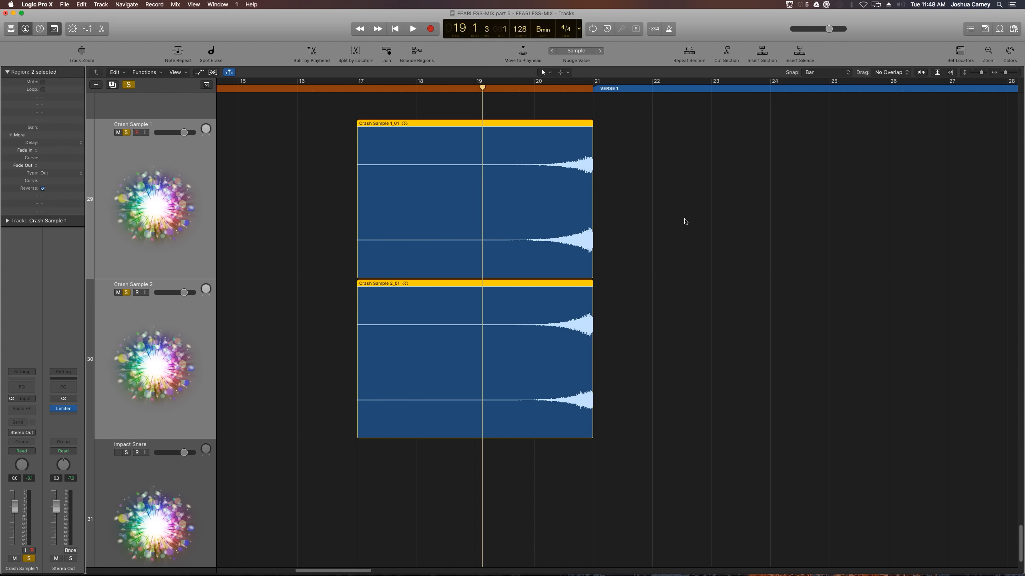
{"action": "key", "text": "space"}
{"action": "left_click", "coordinate": [685, 221]}
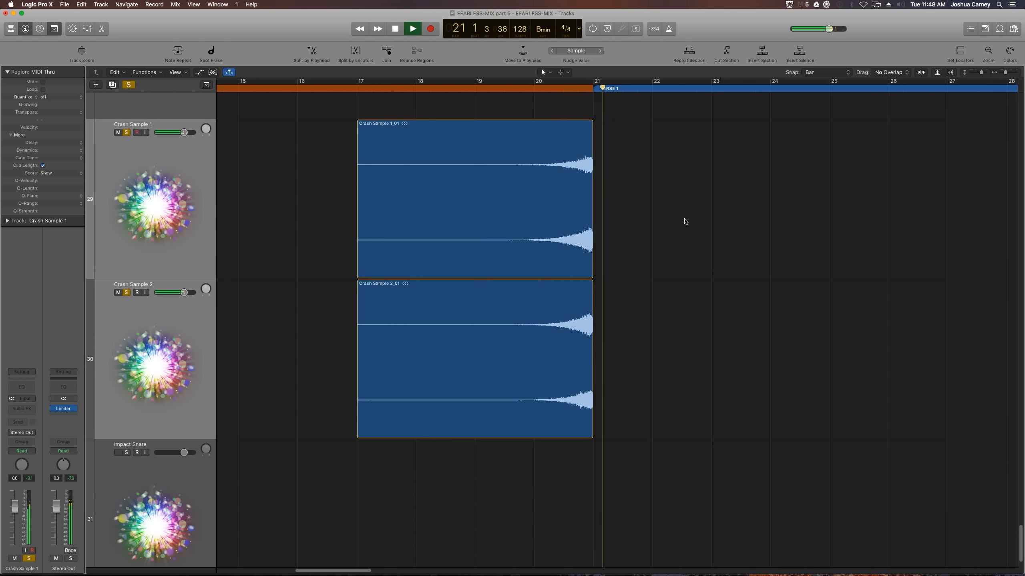
{"action": "key", "text": "space"}
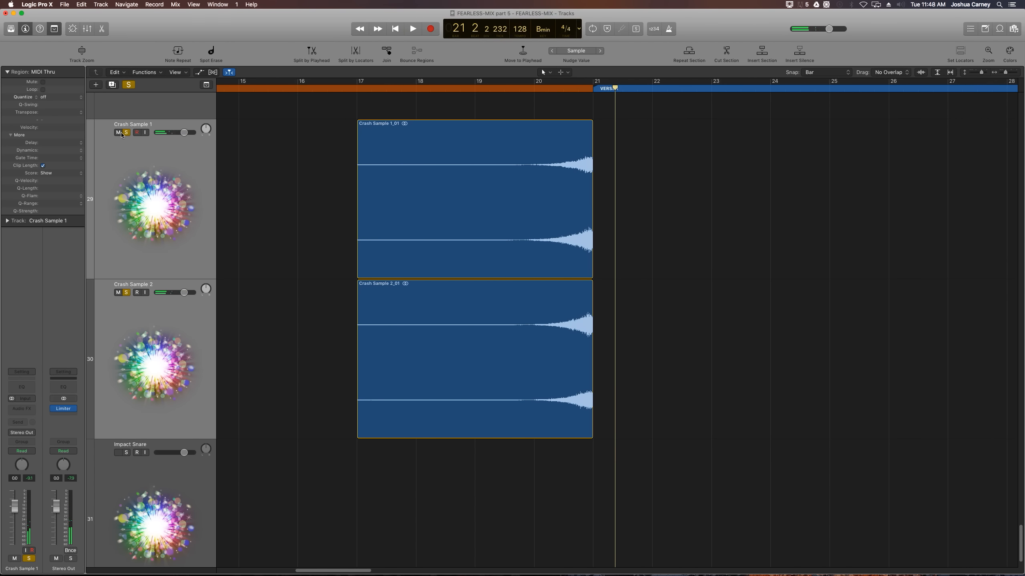
Turn off solo on both crash tracks and select only the Crash Sample 1 track
{"action": "left_click", "coordinate": [118, 133]}
{"action": "left_click", "coordinate": [125, 133]}
{"action": "left_click", "coordinate": [119, 134]}
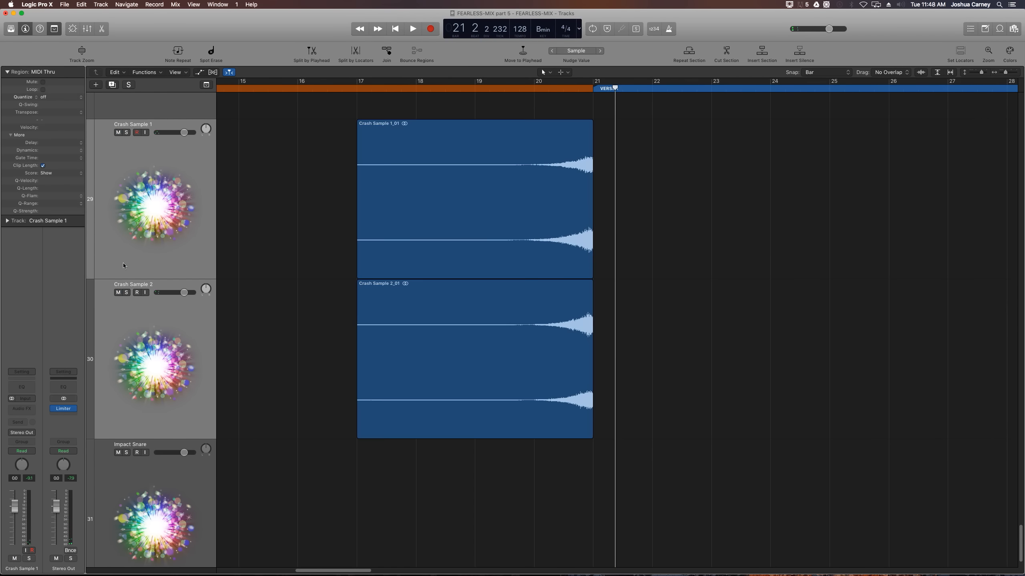
{"action": "left_click", "coordinate": [191, 250]}
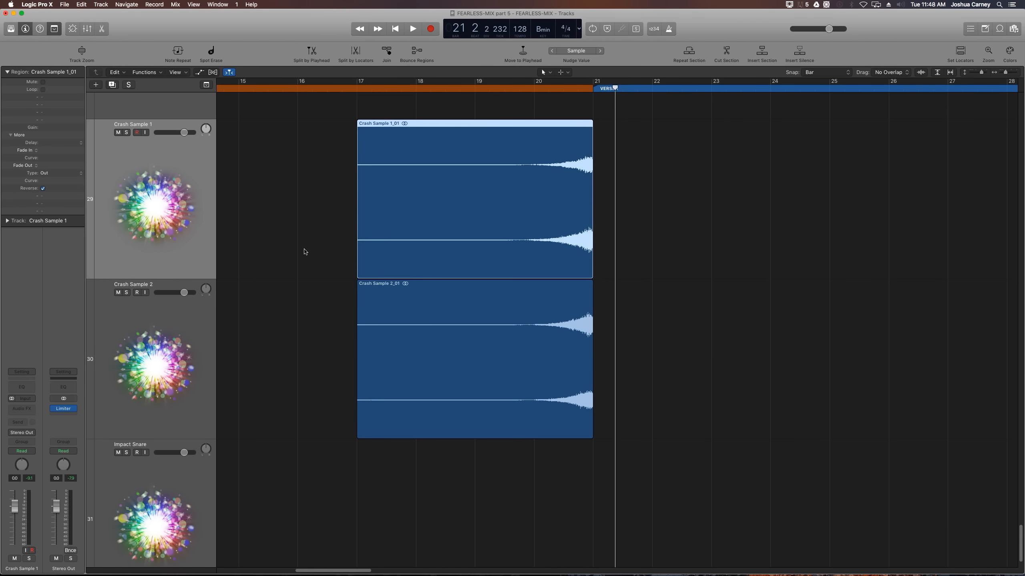
Set both crash channels to Stereo Pan, pan Crash Sample 1 left and Crash Sample 2 right, and audition the transition into Verse 1
{"action": "key", "text": "x"}
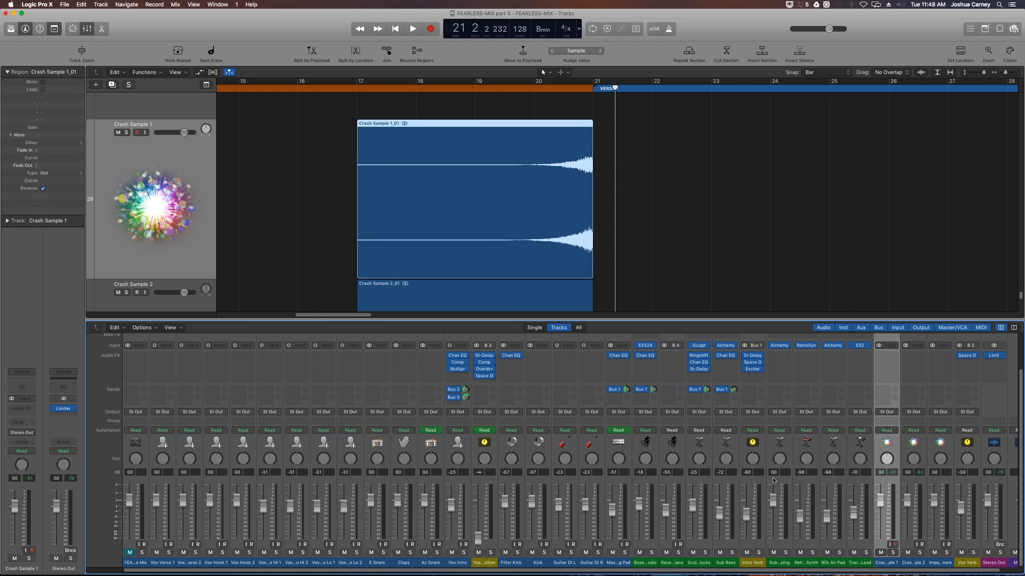
{"action": "left_click_drag", "start_coordinate": [893, 462], "coordinate": [913, 455]}
{"action": "right_click", "coordinate": [888, 462]}
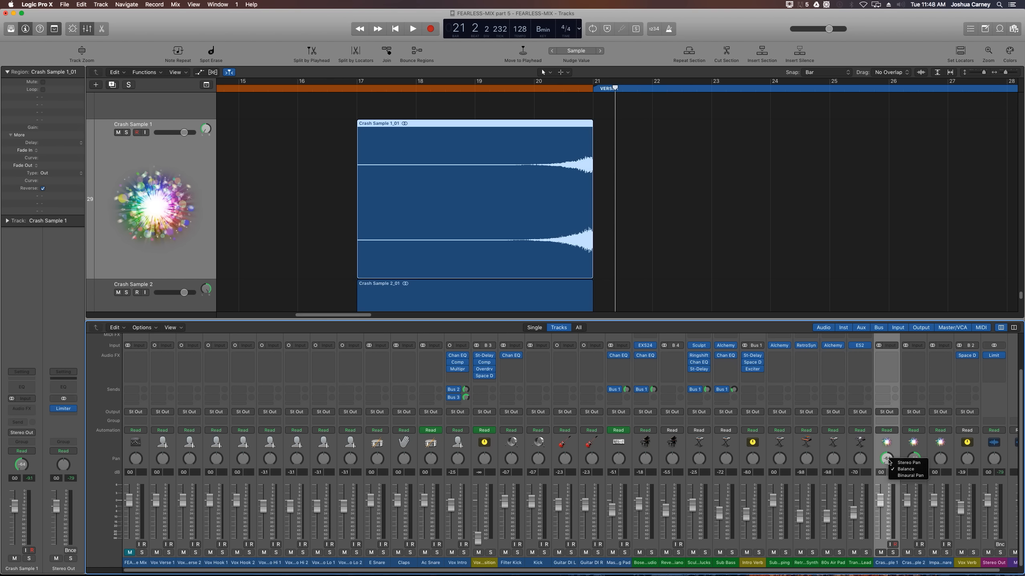
{"action": "left_click", "coordinate": [910, 463]}
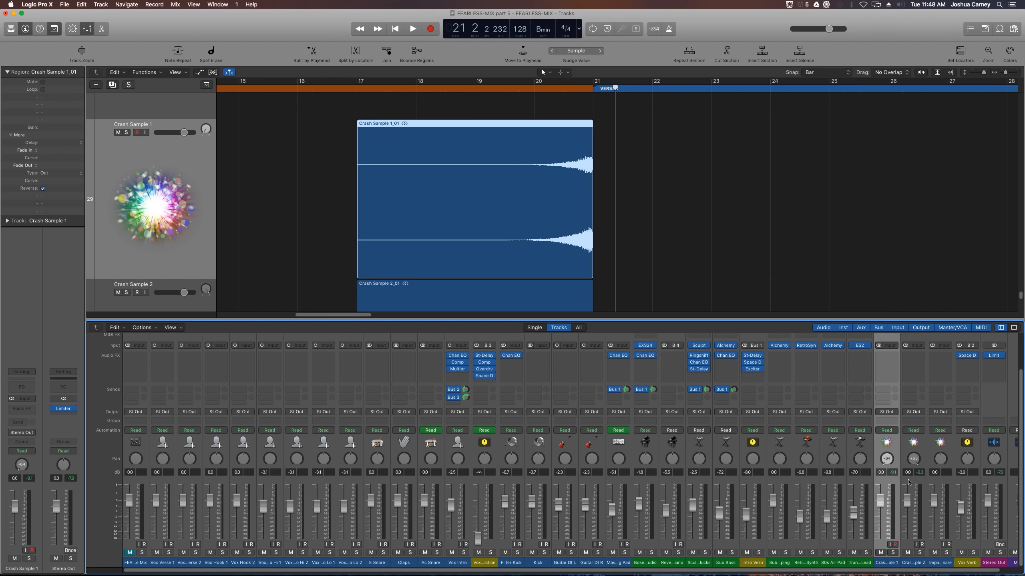
{"action": "left_click_drag", "start_coordinate": [885, 462], "coordinate": [914, 469]}
{"action": "double_click", "coordinate": [527, 89]}
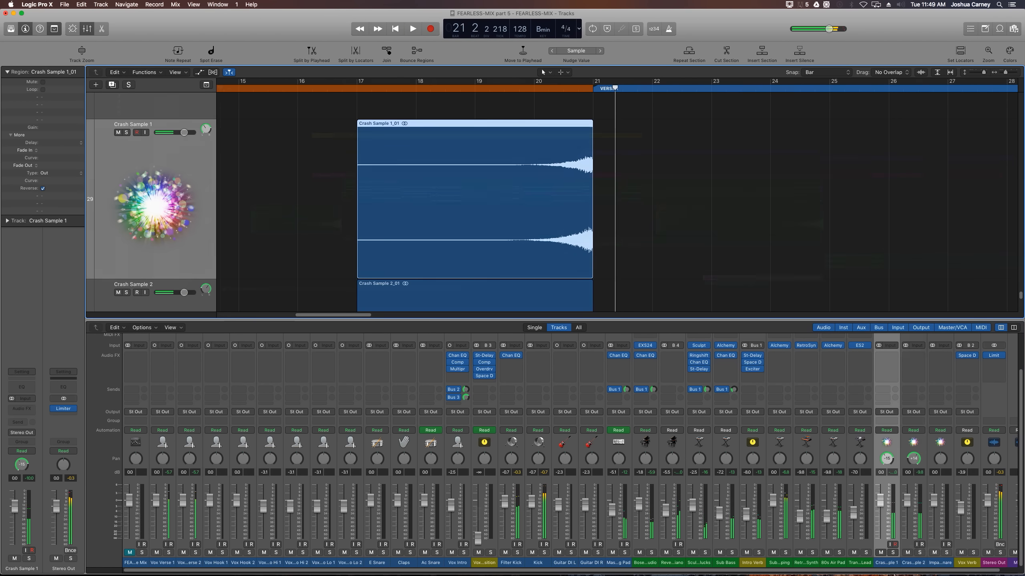
Route the outputs of the Crash Sample 1 and Crash Sample 2 channels to Bus 4
{"action": "key", "text": "z"}
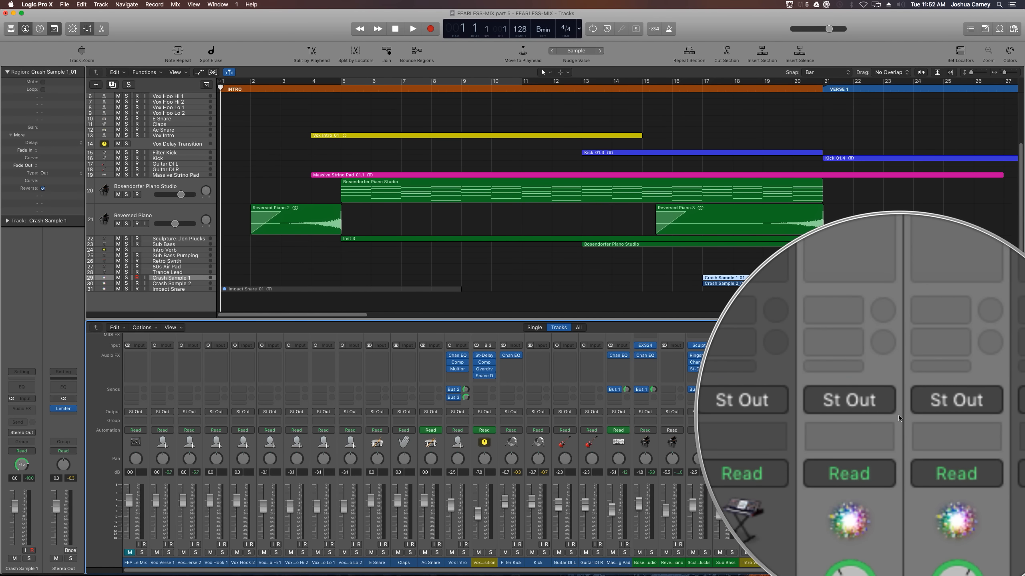
{"action": "left_click", "coordinate": [883, 412]}
{"action": "mouse_move", "coordinate": [900, 440]}
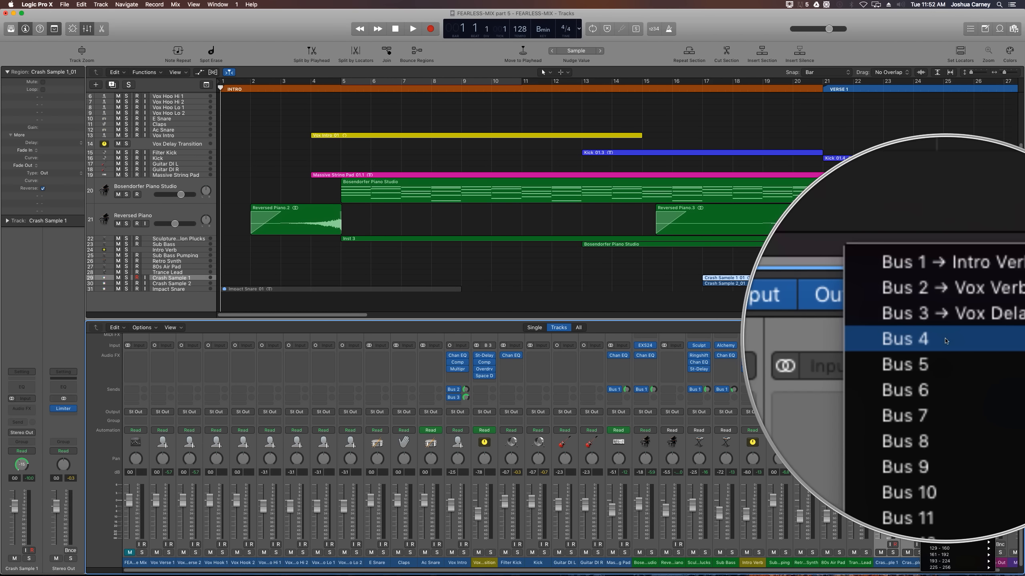
{"action": "left_click", "coordinate": [947, 339]}
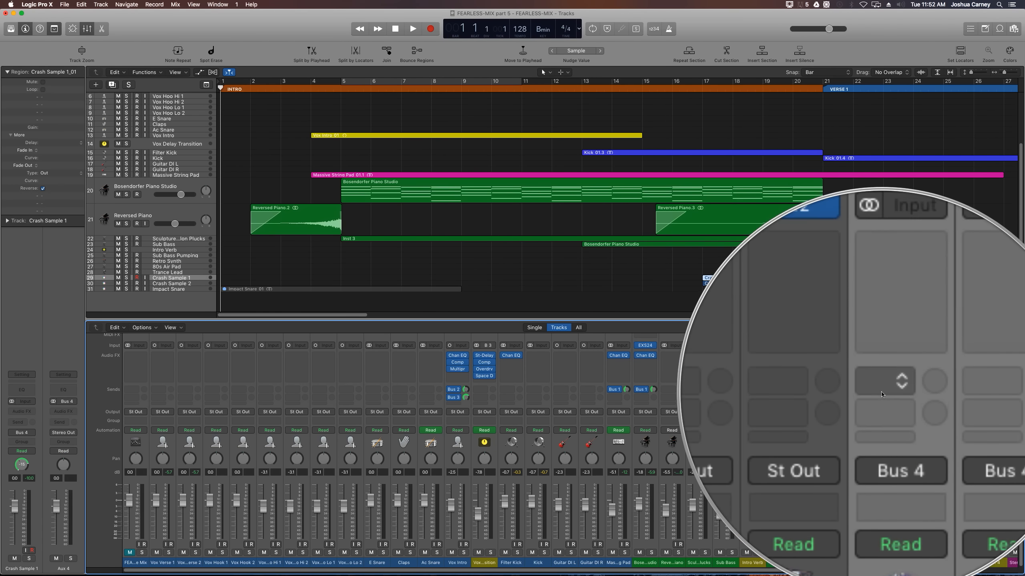
Rename the new Bus 4 aux channel as Cymbals
{"action": "scroll", "coordinate": [905, 513], "scroll_direction": "right", "scroll_amount": 3}
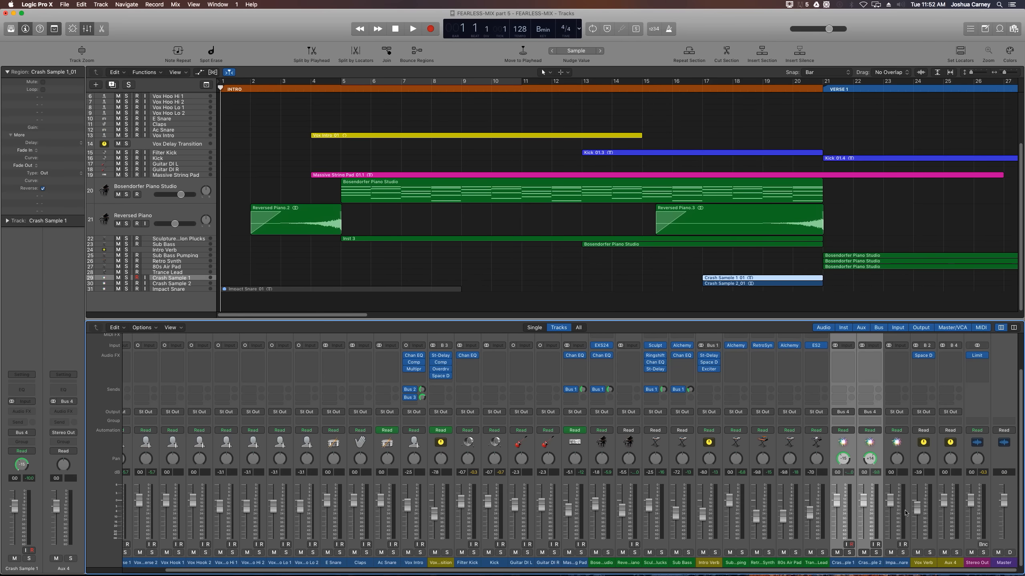
{"action": "double_click", "coordinate": [950, 563]}
{"action": "type", "text": "Cymbals"}
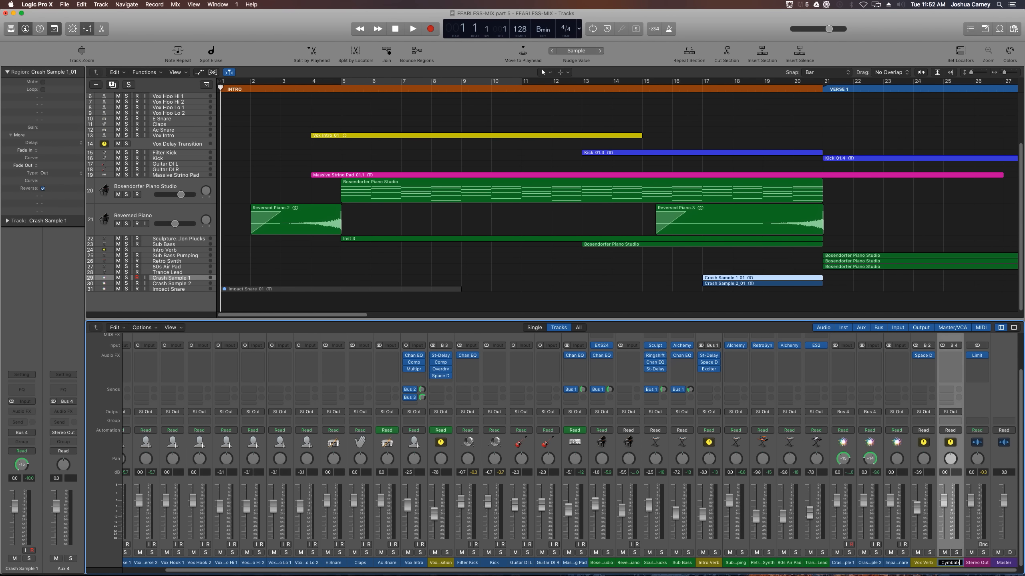
{"action": "key", "text": "Return"}
Insert a Channel EQ on the Cymbals aux and enable its low-cut filter at 740 Hz
{"action": "left_click", "coordinate": [951, 355]}
{"action": "mouse_move", "coordinate": [952, 434]}
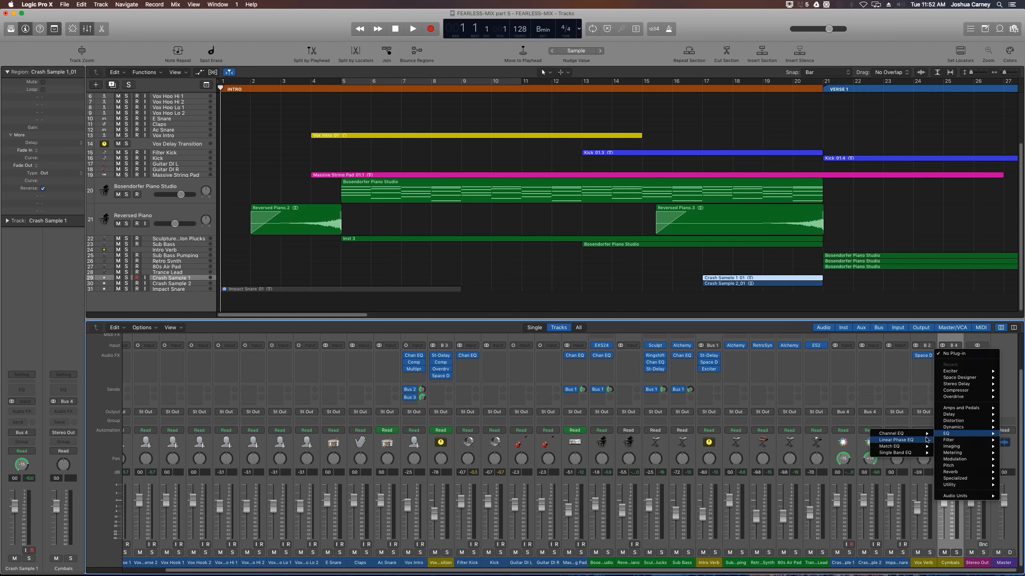
{"action": "left_click", "coordinate": [849, 433]}
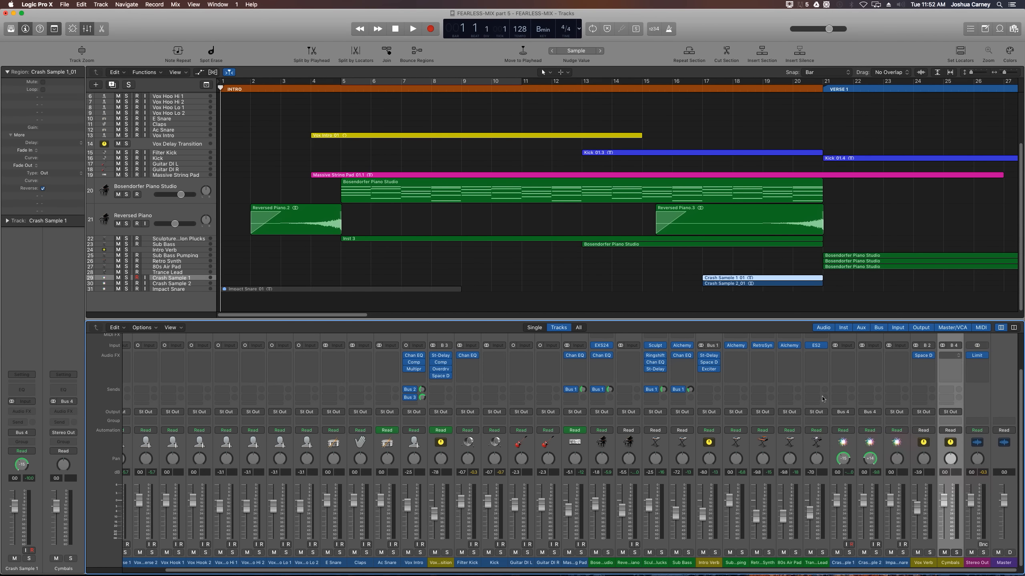
{"action": "left_click_drag", "start_coordinate": [291, 33], "coordinate": [436, 107]}
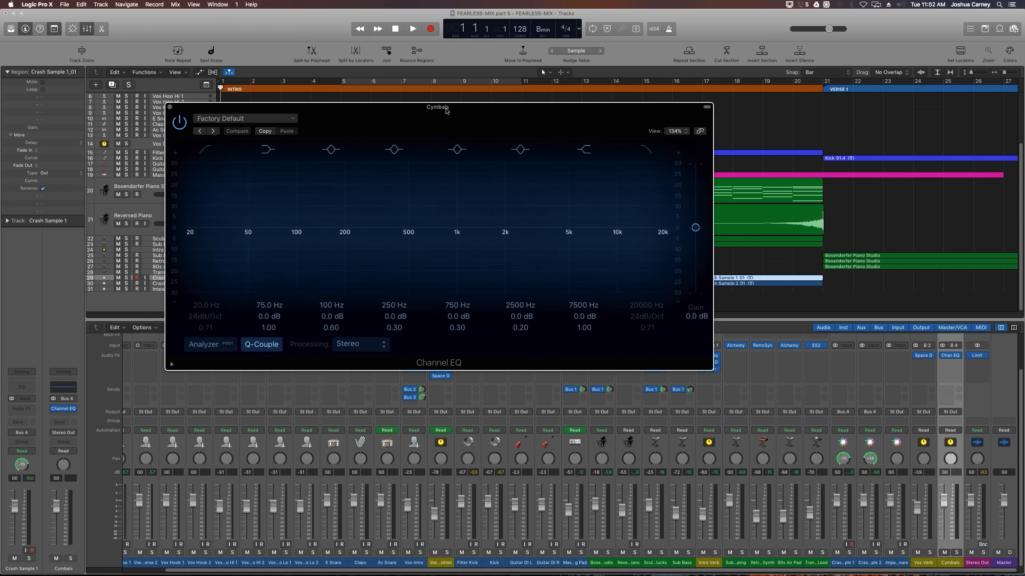
{"action": "left_click", "coordinate": [198, 152]}
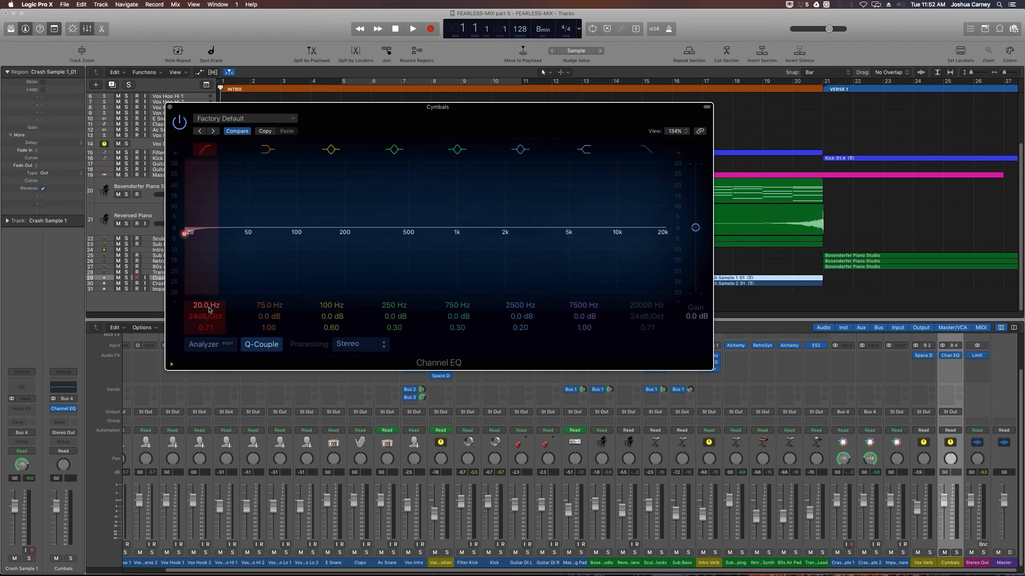
{"action": "left_click_drag", "start_coordinate": [207, 307], "coordinate": [207, 233]}
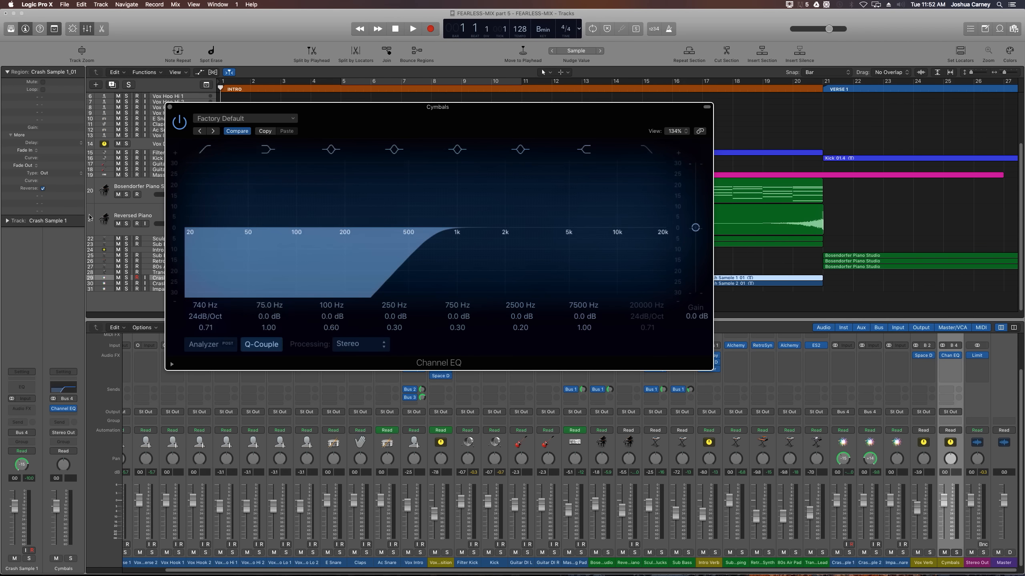
{"action": "left_click", "coordinate": [170, 106]}
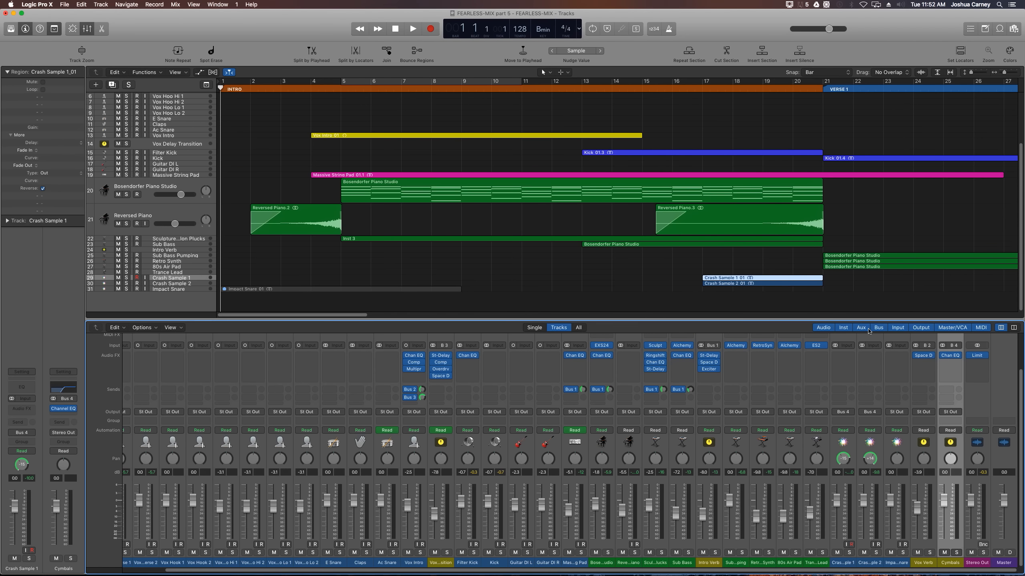
Insert a stereo Space Designer reverb below the Channel EQ on the Cymbals aux
{"action": "left_click", "coordinate": [944, 364]}
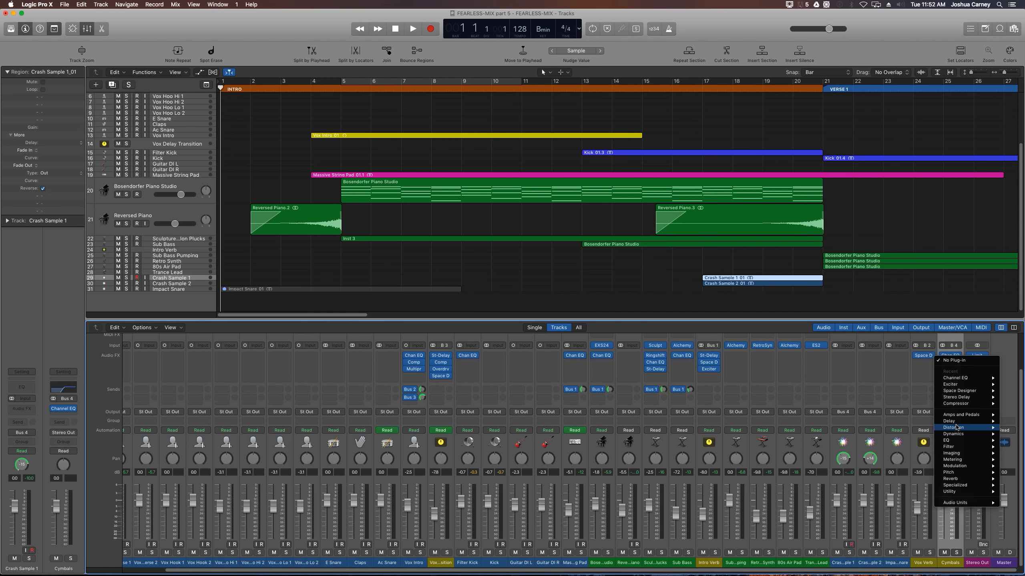
{"action": "mouse_move", "coordinate": [964, 481]}
{"action": "mouse_move", "coordinate": [900, 498]}
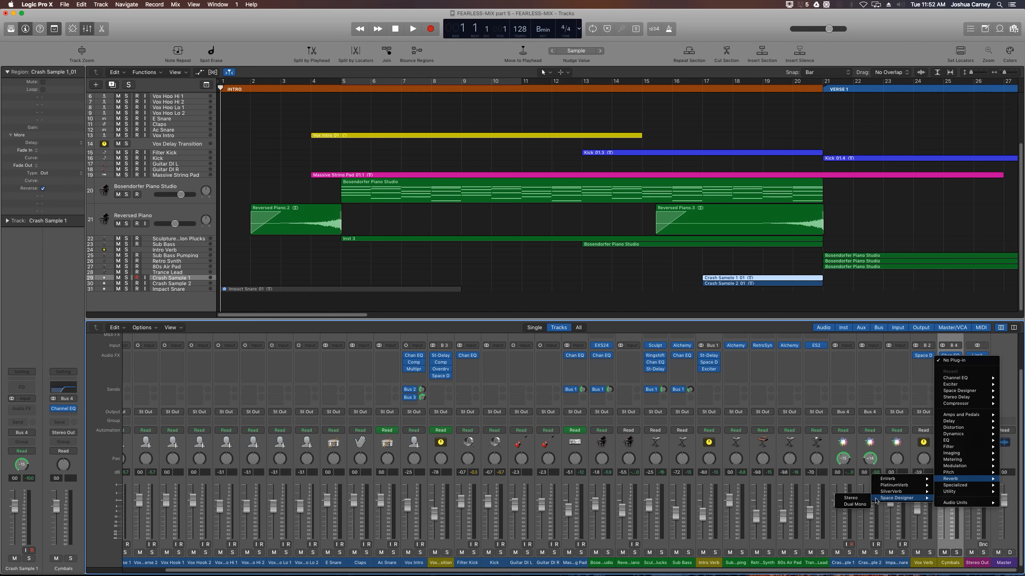
{"action": "left_click", "coordinate": [848, 499]}
{"action": "left_click_drag", "start_coordinate": [200, 41], "coordinate": [278, 96]}
Load the large-space plate preset 02.0s Sustain Plate in Space Designer and raise its reverb output level
{"action": "left_click", "coordinate": [214, 97]}
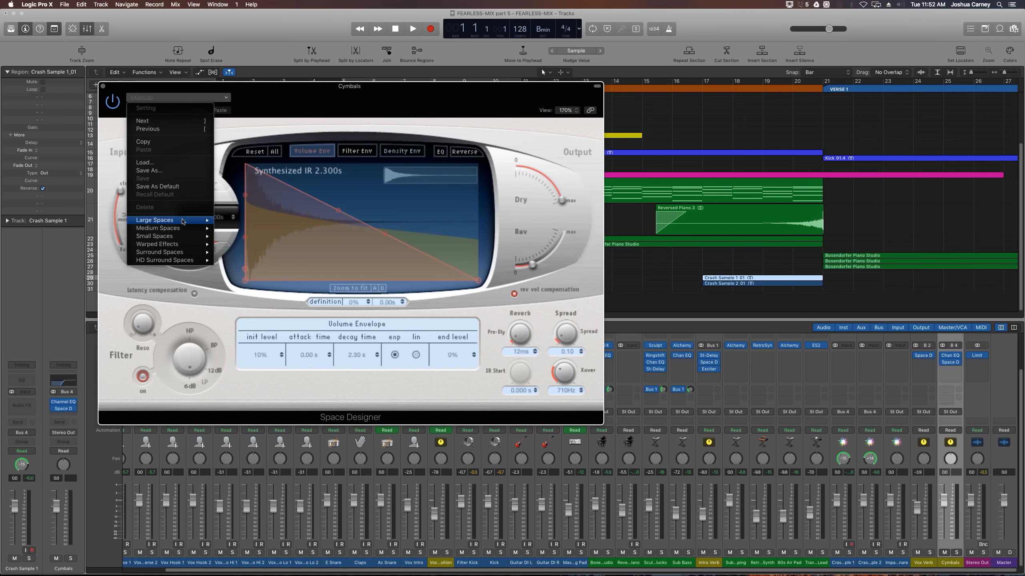
{"action": "mouse_move", "coordinate": [180, 225]}
{"action": "mouse_move", "coordinate": [237, 236]}
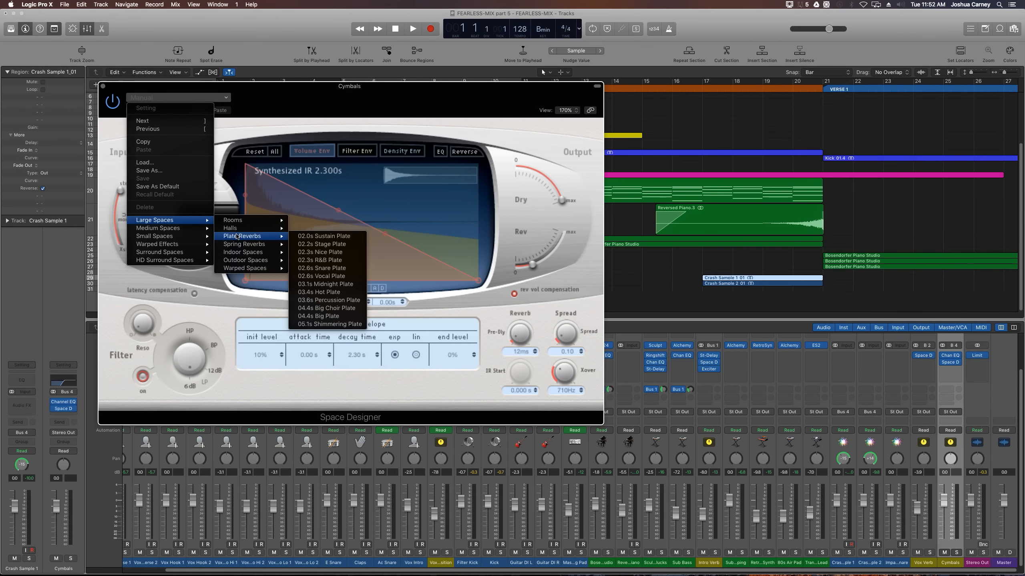
{"action": "left_click", "coordinate": [309, 236]}
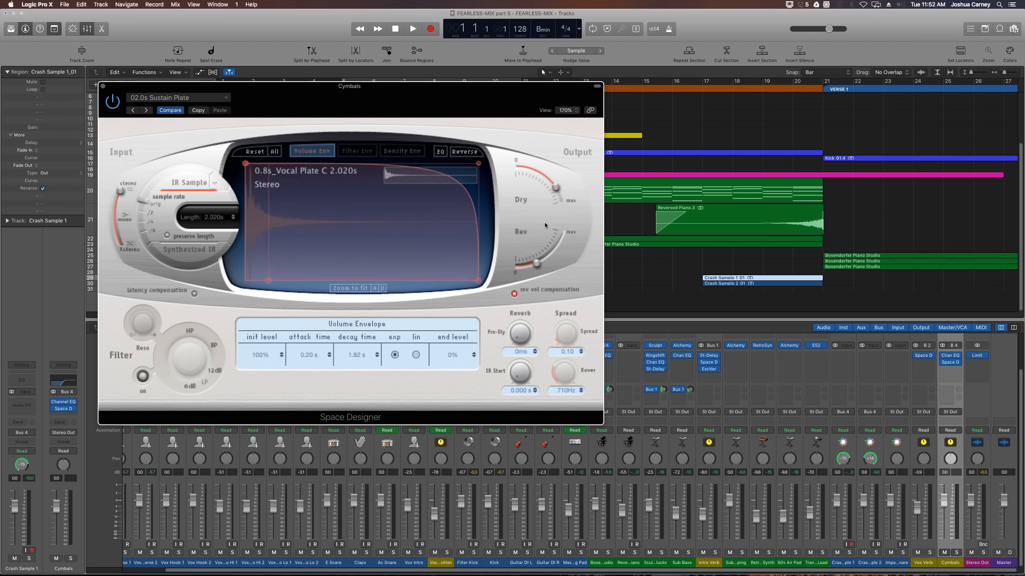
{"action": "left_click_drag", "start_coordinate": [539, 257], "coordinate": [553, 246]}
{"action": "left_click", "coordinate": [104, 90]}
{"action": "key", "text": "x"}
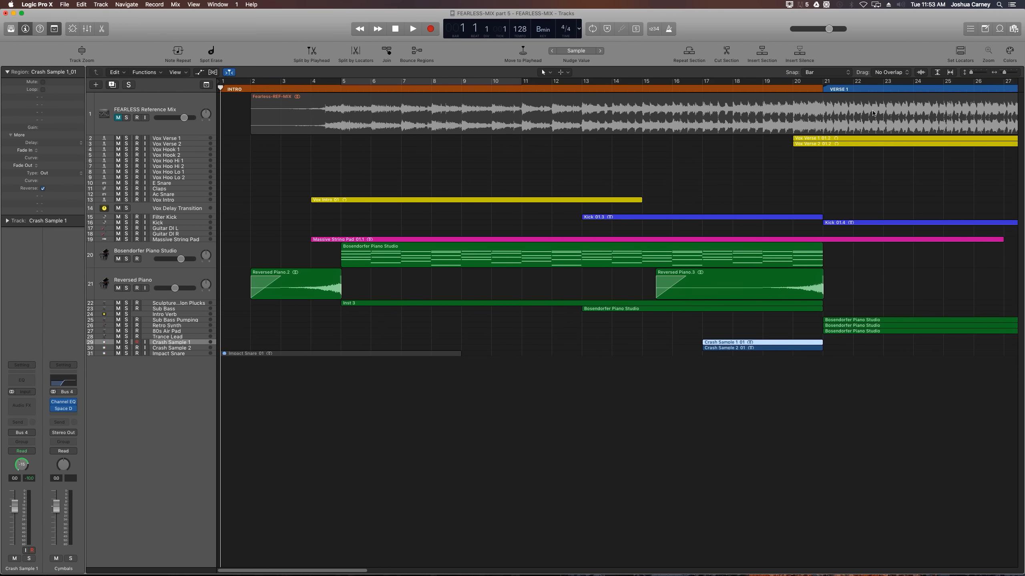
Reset all tracks to a uniform height and enlarge them enough to show the waveforms down to Impact Snare
{"action": "left_click", "coordinate": [97, 267], "text": "alt+shift"}
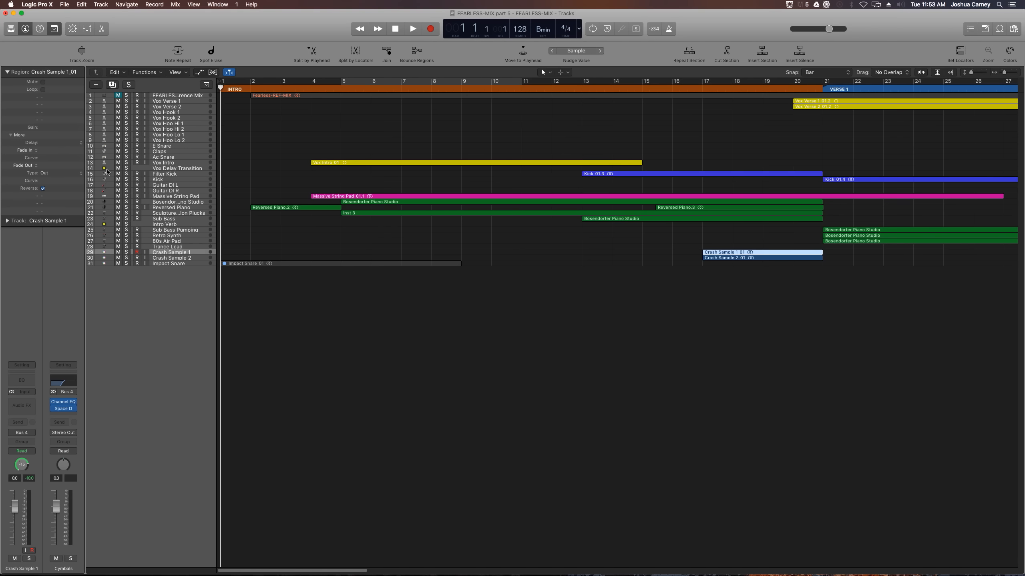
{"action": "mouse_move", "coordinate": [107, 171]}
{"action": "left_mouse_down"}
{"action": "mouse_move", "coordinate": [113, 225]}
{"action": "mouse_move", "coordinate": [109, 172]}
{"action": "left_mouse_up"}
{"action": "left_click_drag", "start_coordinate": [970, 73], "coordinate": [975, 74]}
{"action": "scroll", "coordinate": [285, 486], "scroll_direction": "down", "scroll_amount": 1}
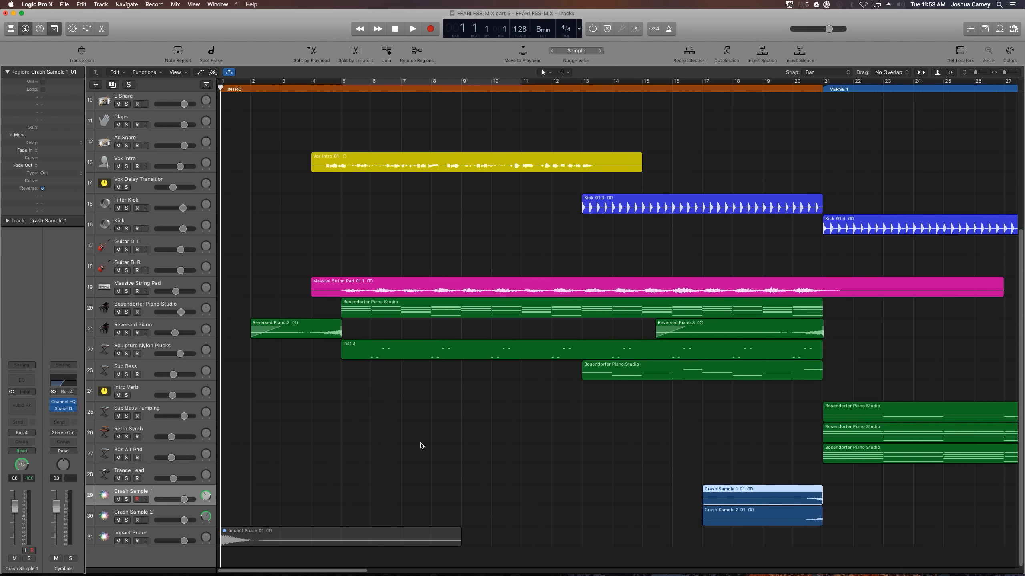
Solo both crash tracks and the Cymbals aux, and play them from bar 17 into Verse 1
{"action": "left_click", "coordinate": [701, 89]}
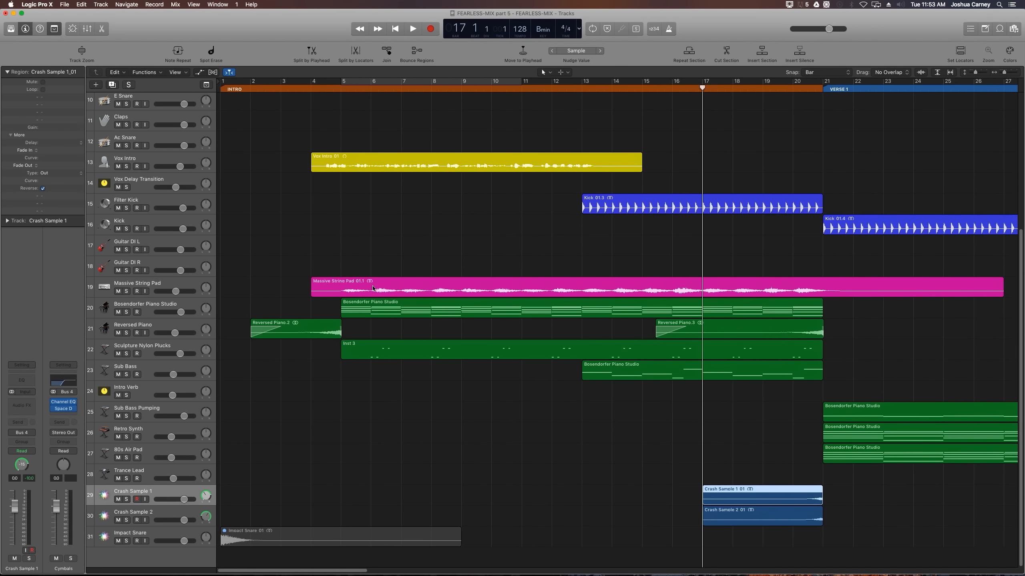
{"action": "left_click", "coordinate": [127, 500]}
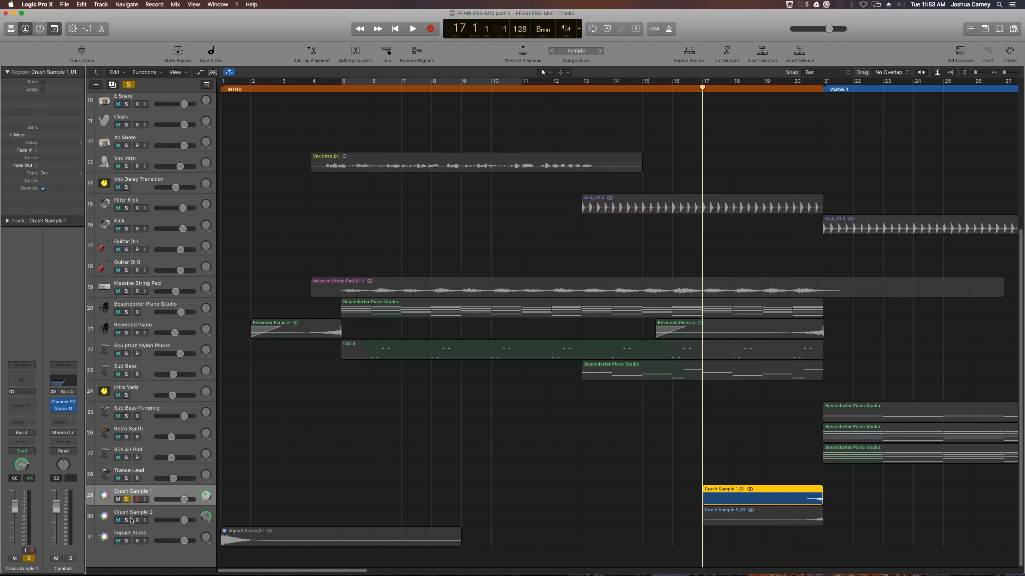
{"action": "left_click", "coordinate": [126, 520]}
{"action": "left_click", "coordinate": [71, 561]}
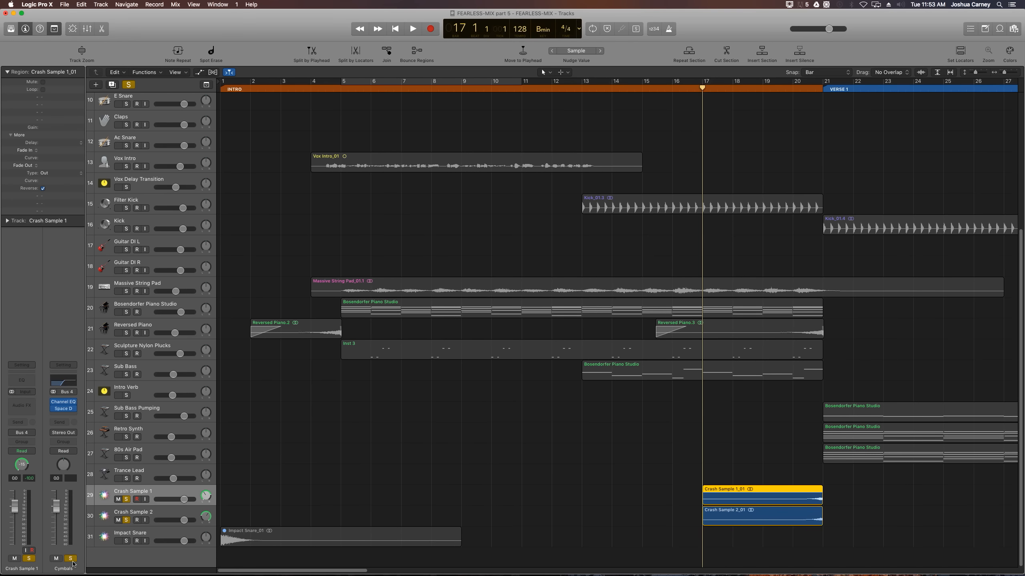
{"action": "key", "text": "space"}
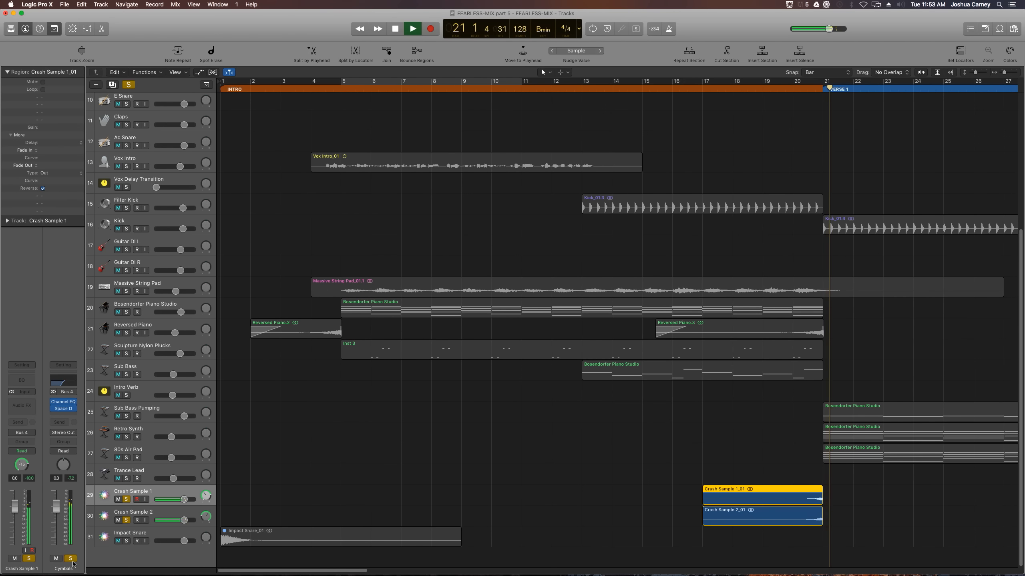
{"action": "key", "text": "space"}
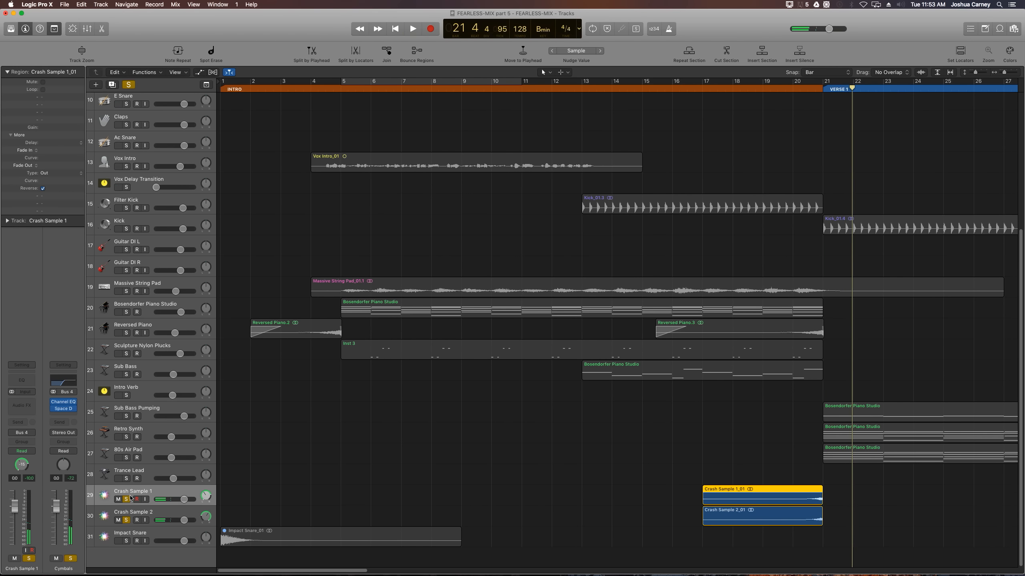
Unsolo both crash tracks and the Cymbals aux, and return the playhead to the start of the song
{"action": "left_click", "coordinate": [126, 499]}
{"action": "left_click", "coordinate": [126, 521]}
{"action": "left_click", "coordinate": [370, 485]}
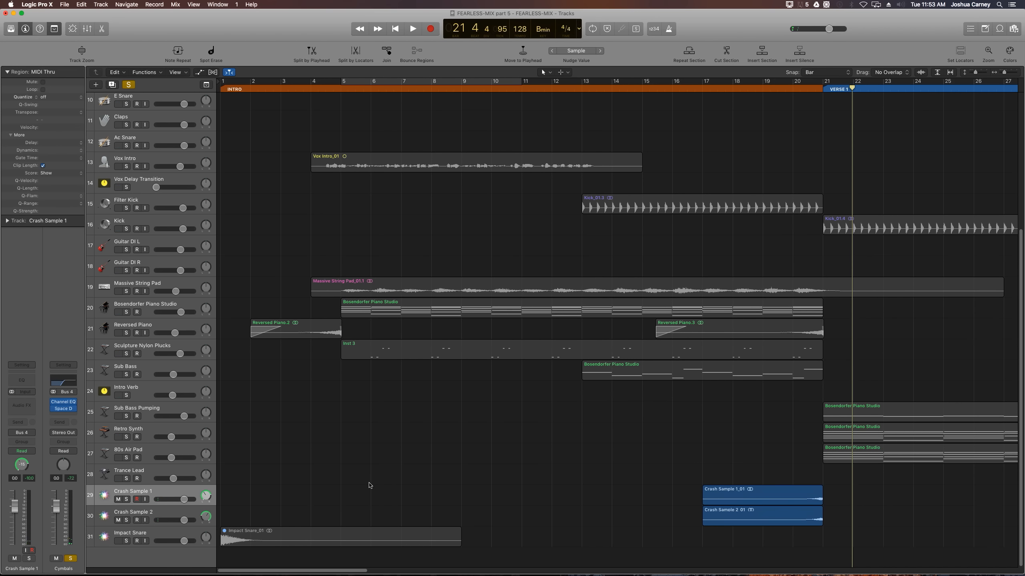
{"action": "key", "text": "Return"}
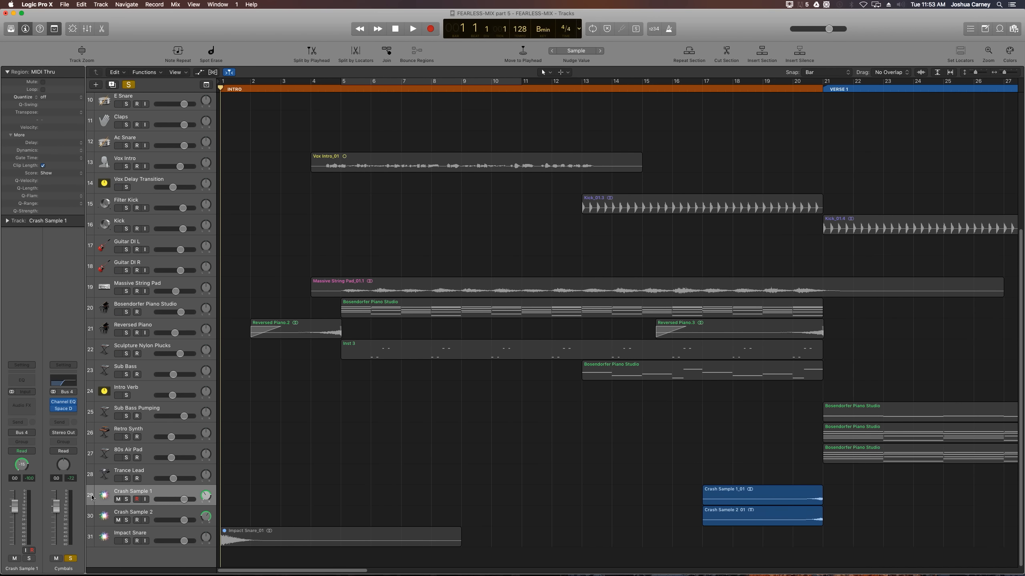
{"action": "left_click", "coordinate": [71, 559]}
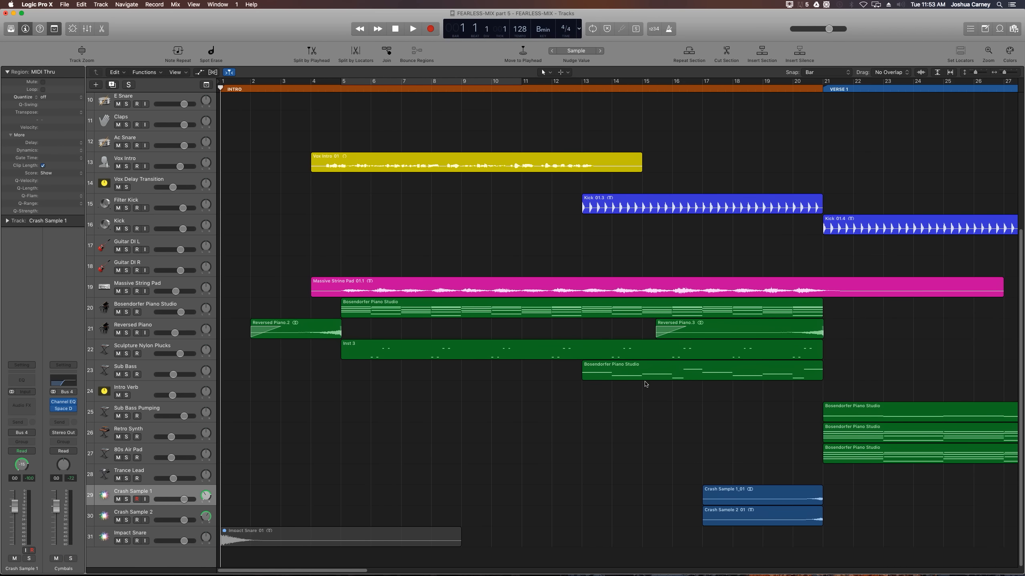
Play the full mix from the start of the intro into Verse 1, checking the Vox Intro track's Bus 2 reverb send during playback
{"action": "scroll", "coordinate": [646, 384], "scroll_direction": "up", "scroll_amount": 6}
{"action": "scroll", "coordinate": [645, 384], "scroll_direction": "up", "scroll_amount": 3}
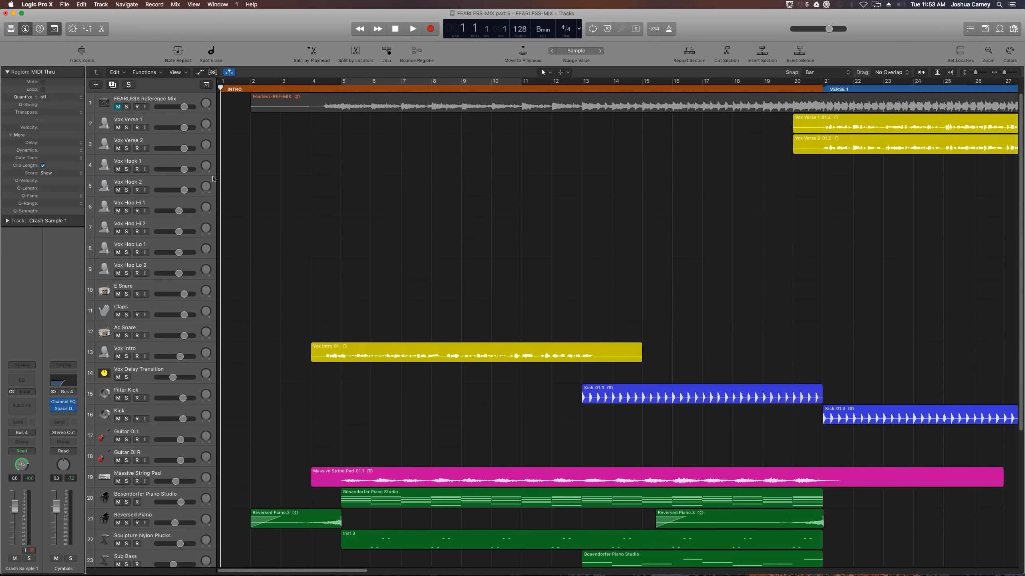
{"action": "scroll", "coordinate": [389, 369], "scroll_direction": "down", "scroll_amount": 8}
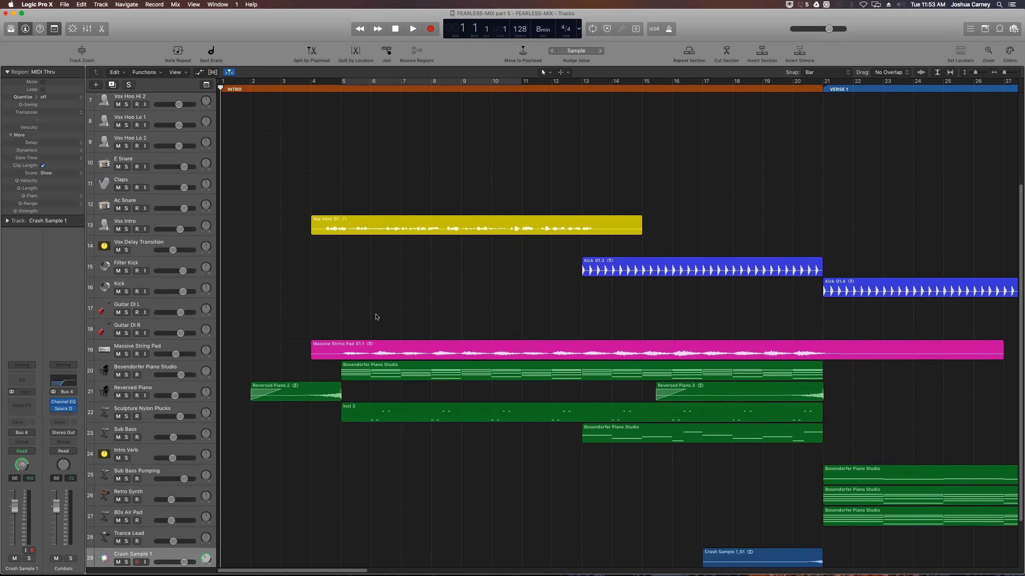
{"action": "double_click", "coordinate": [246, 91]}
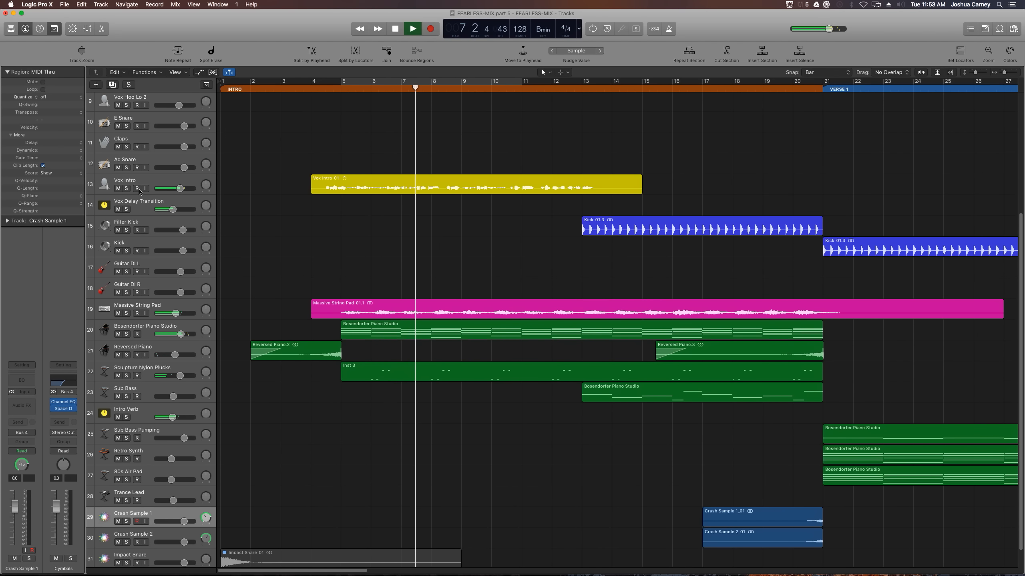
{"action": "left_click", "coordinate": [150, 181]}
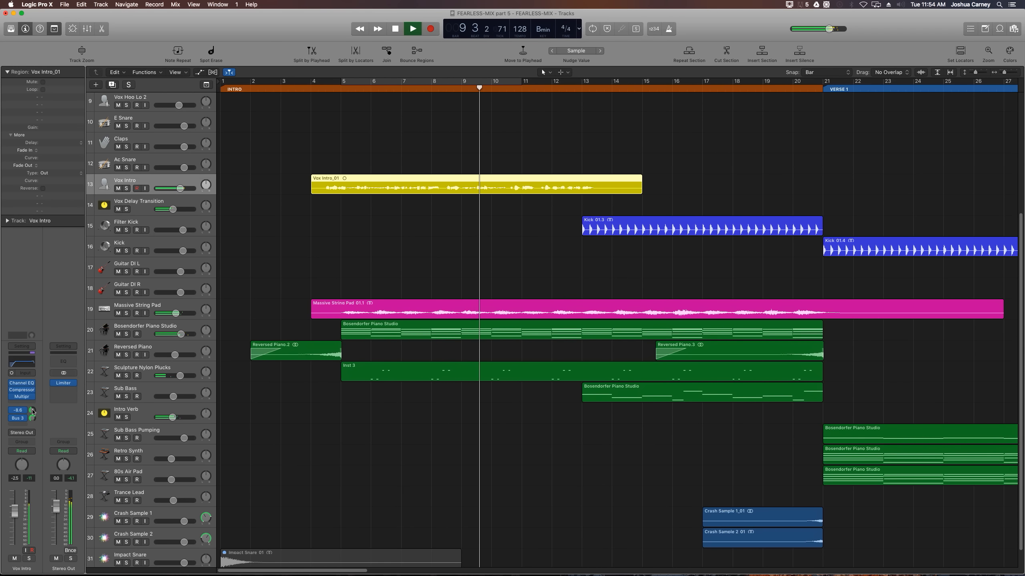
{"action": "left_click", "coordinate": [32, 412]}
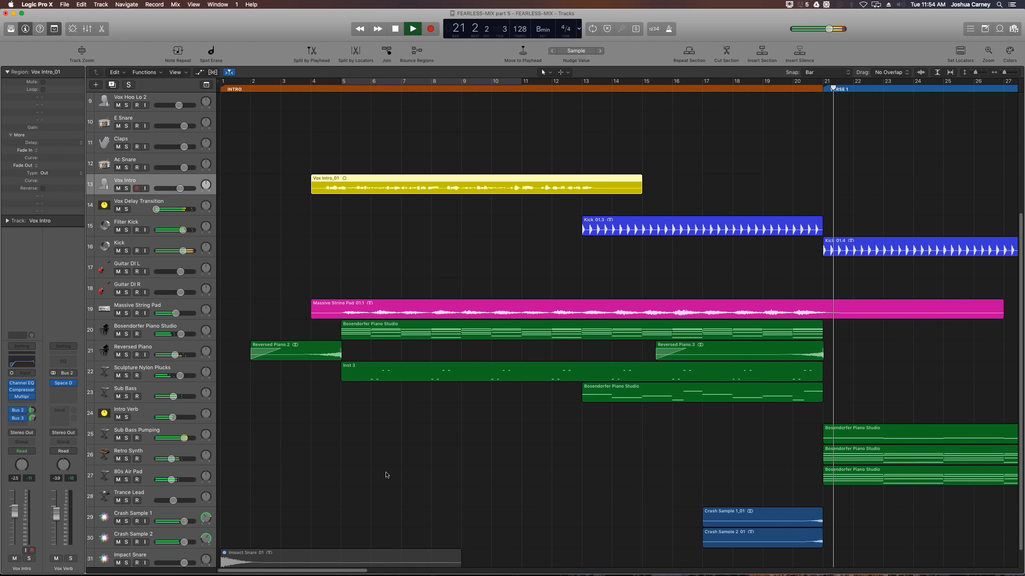
{"action": "key", "text": "space"}
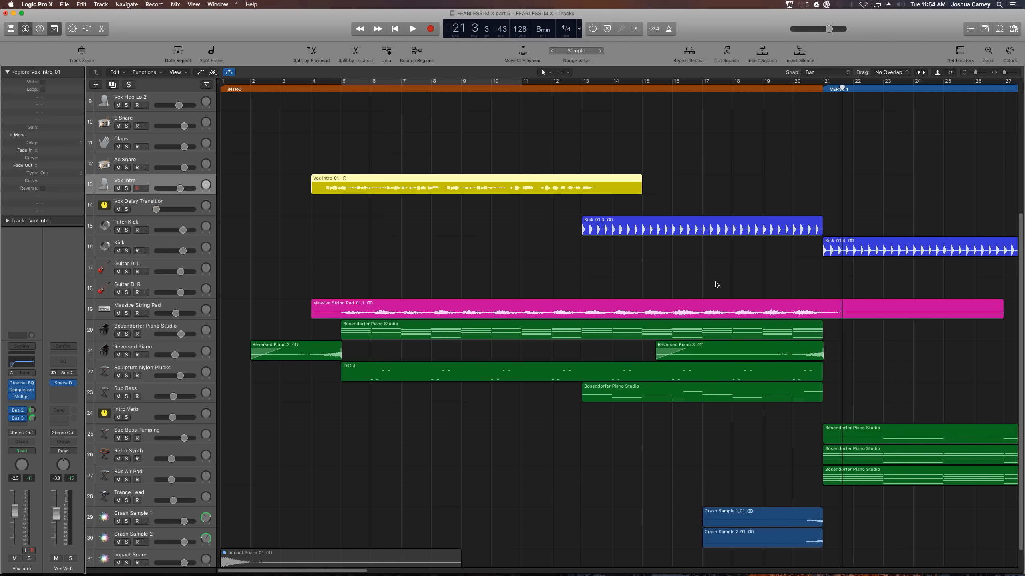
{"action": "left_click_drag", "start_coordinate": [716, 284], "coordinate": [648, 404]}
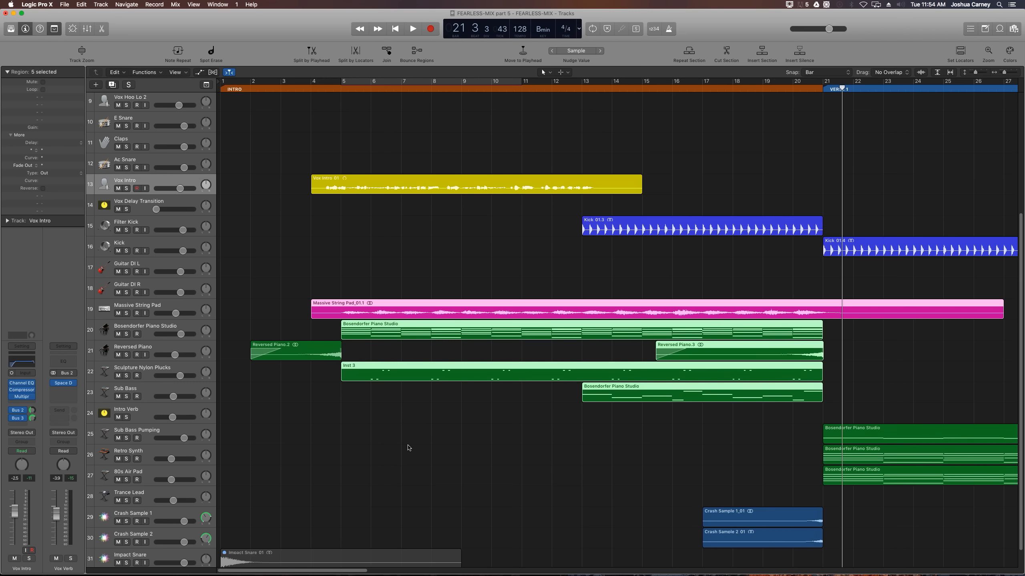
{"action": "left_click", "coordinate": [407, 448]}
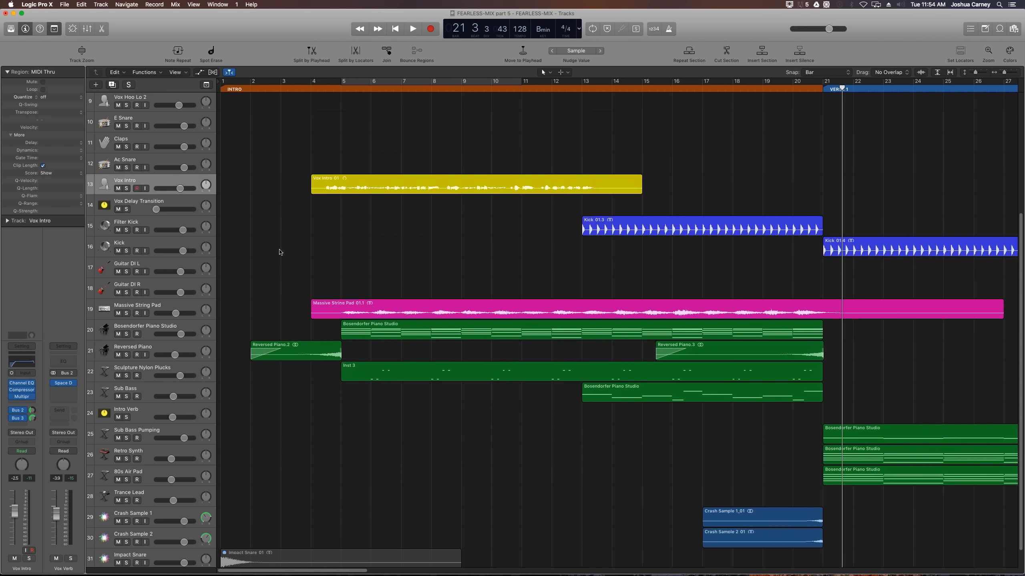